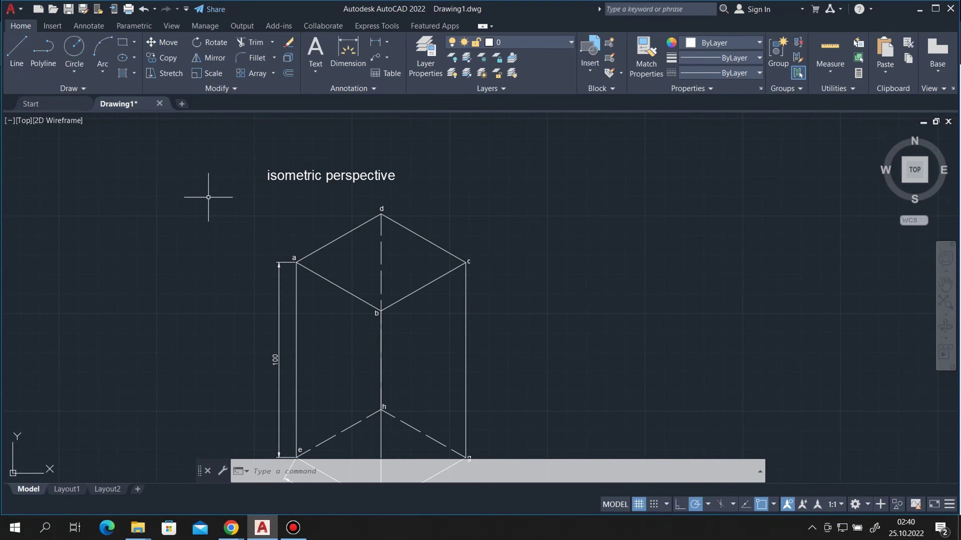
Step: Start a horizontal line to the right of the isometric prism by placing its first point
{"action": "scroll", "coordinate": [489, 307], "scroll_direction": "down", "scroll_amount": 2}
{"action": "scroll", "coordinate": [452, 232], "scroll_direction": "up", "scroll_amount": 2}
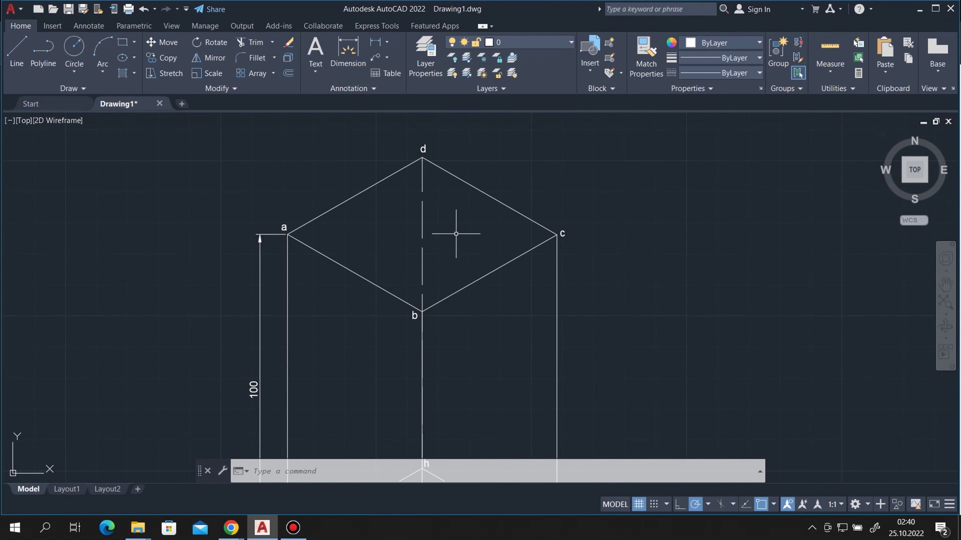
{"action": "scroll", "coordinate": [453, 265], "scroll_direction": "down", "scroll_amount": 3}
{"action": "scroll", "coordinate": [457, 378], "scroll_direction": "up", "scroll_amount": 3}
{"action": "scroll", "coordinate": [321, 353], "scroll_direction": "down", "scroll_amount": 2}
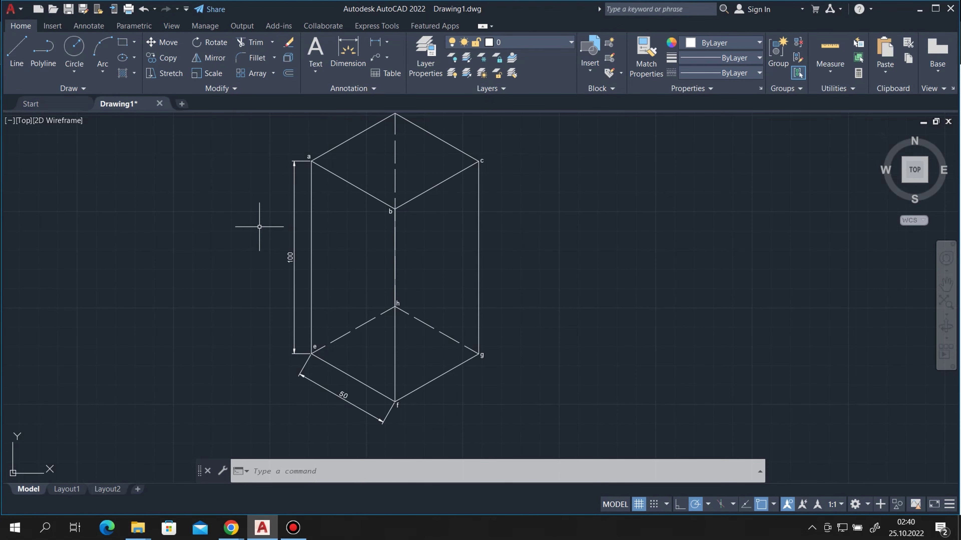
{"action": "scroll", "coordinate": [319, 332], "scroll_direction": "down", "scroll_amount": 2}
{"action": "scroll", "coordinate": [556, 250], "scroll_direction": "up", "scroll_amount": 2}
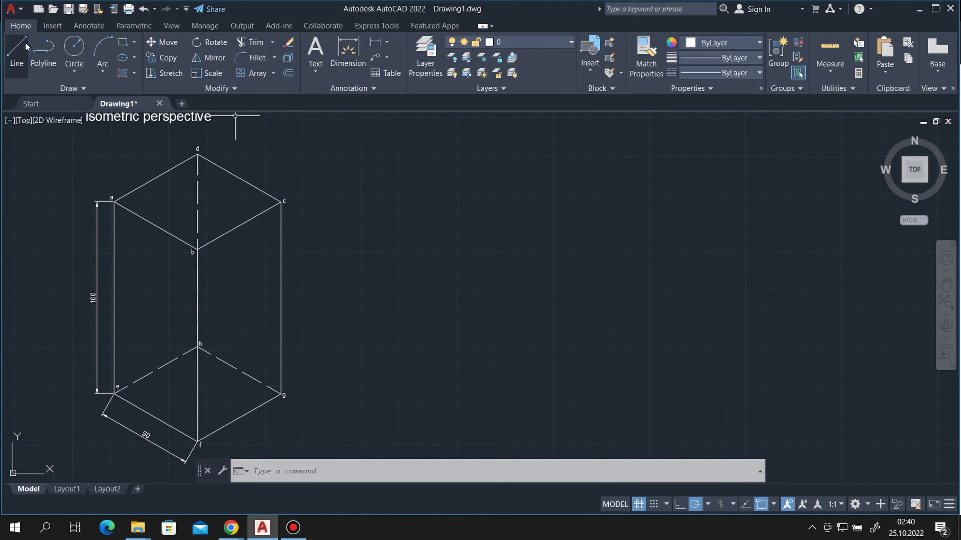
{"action": "left_click", "coordinate": [17, 50]}
{"action": "scroll", "coordinate": [253, 212], "scroll_direction": "down", "scroll_amount": 2}
{"action": "left_click", "coordinate": [382, 314]}
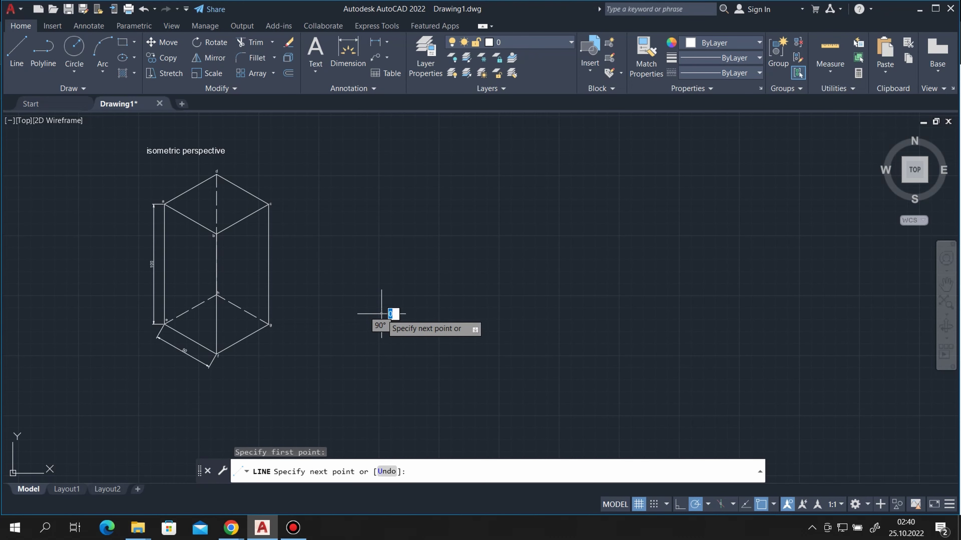
Step: Finish the long horizontal line at its right end
{"action": "left_click", "coordinate": [897, 313]}
{"action": "right_click", "coordinate": [616, 199]}
{"action": "left_click", "coordinate": [642, 203]}
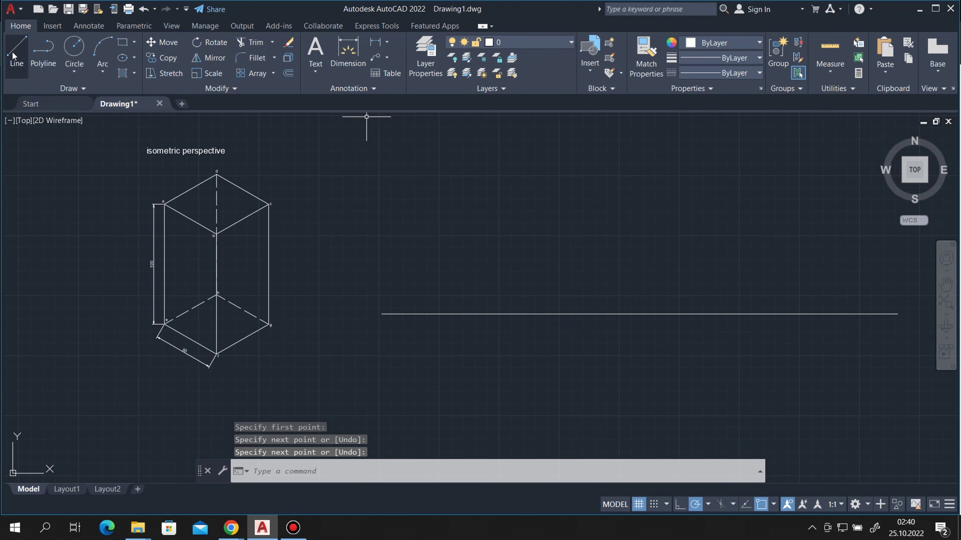
Step: Draw a vertical line upward from the horizontal line
{"action": "key", "text": "Return"}
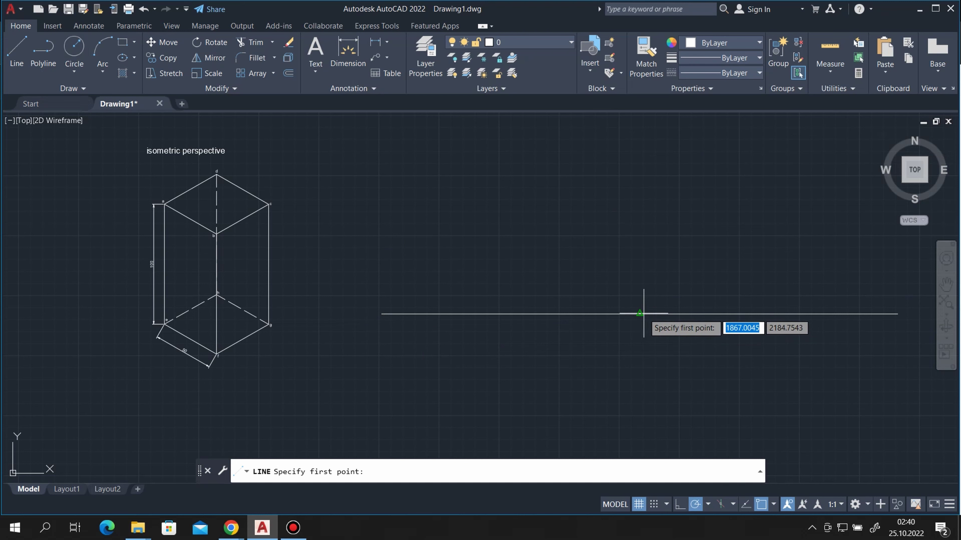
{"action": "left_click", "coordinate": [642, 314]}
{"action": "scroll", "coordinate": [641, 314], "scroll_direction": "down", "scroll_amount": 4}
{"action": "left_click", "coordinate": [638, 219]}
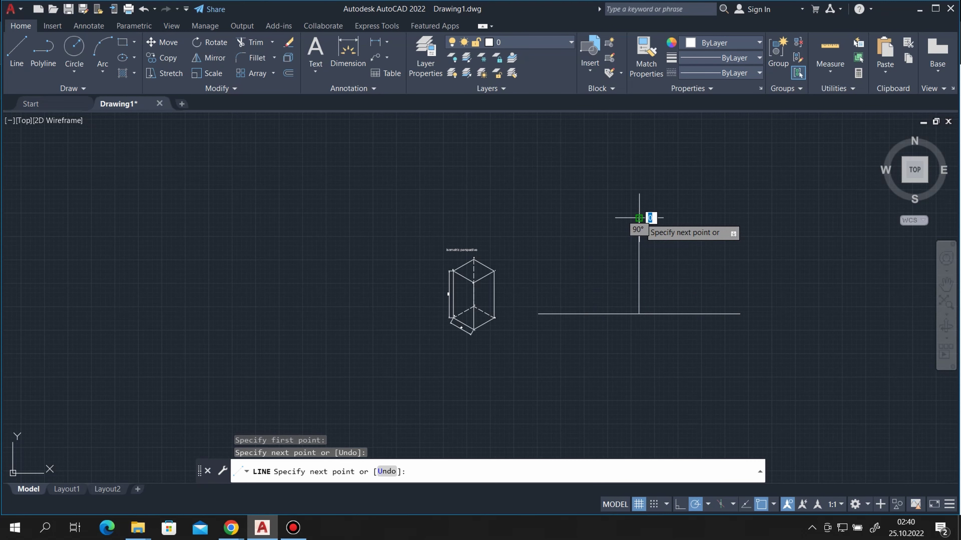
{"action": "right_click", "coordinate": [658, 212]}
{"action": "left_click", "coordinate": [673, 220]}
Step: Extend the vertical line downward from the intersection, below the horizontal line
{"action": "left_click", "coordinate": [17, 58]}
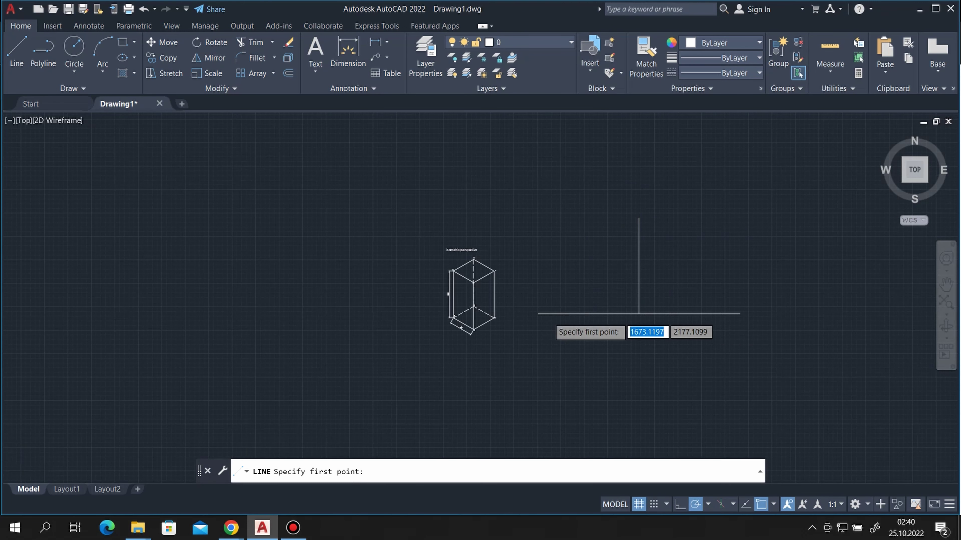
{"action": "scroll", "coordinate": [547, 325], "scroll_direction": "down", "scroll_amount": 2}
{"action": "scroll", "coordinate": [681, 333], "scroll_direction": "up", "scroll_amount": 2}
{"action": "scroll", "coordinate": [676, 356], "scroll_direction": "up", "scroll_amount": 2}
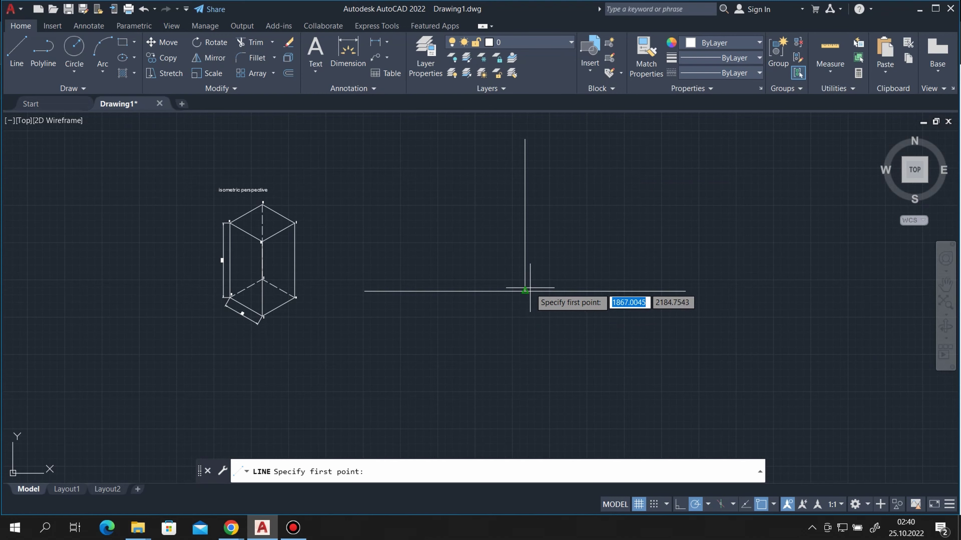
{"action": "left_click", "coordinate": [525, 291]}
{"action": "left_click", "coordinate": [524, 409]}
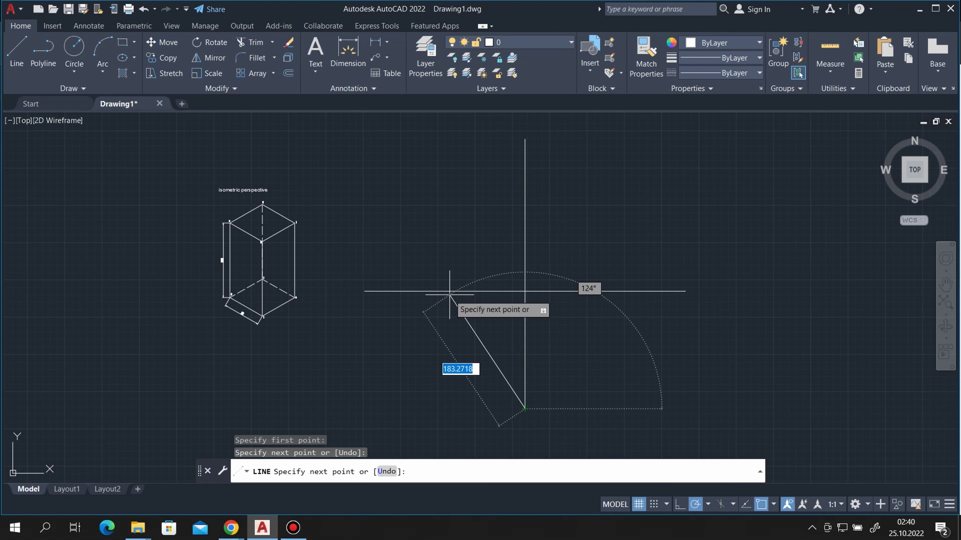
{"action": "right_click", "coordinate": [450, 296]}
{"action": "left_click", "coordinate": [475, 303]}
Step: Undo the stray 135° diagonal line and begin a fresh line
{"action": "scroll", "coordinate": [491, 297], "scroll_direction": "up", "scroll_amount": 2}
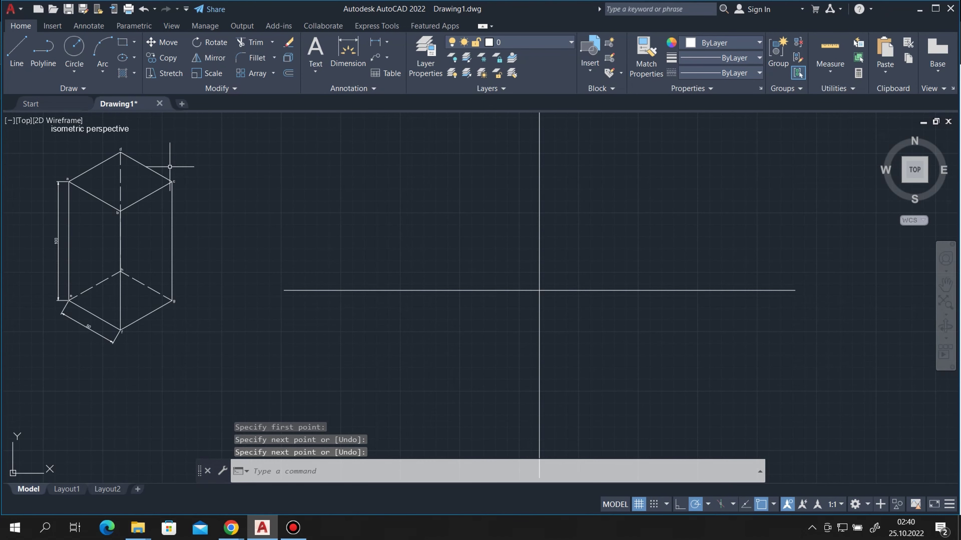
{"action": "left_click", "coordinate": [16, 50]}
{"action": "left_click", "coordinate": [356, 258]}
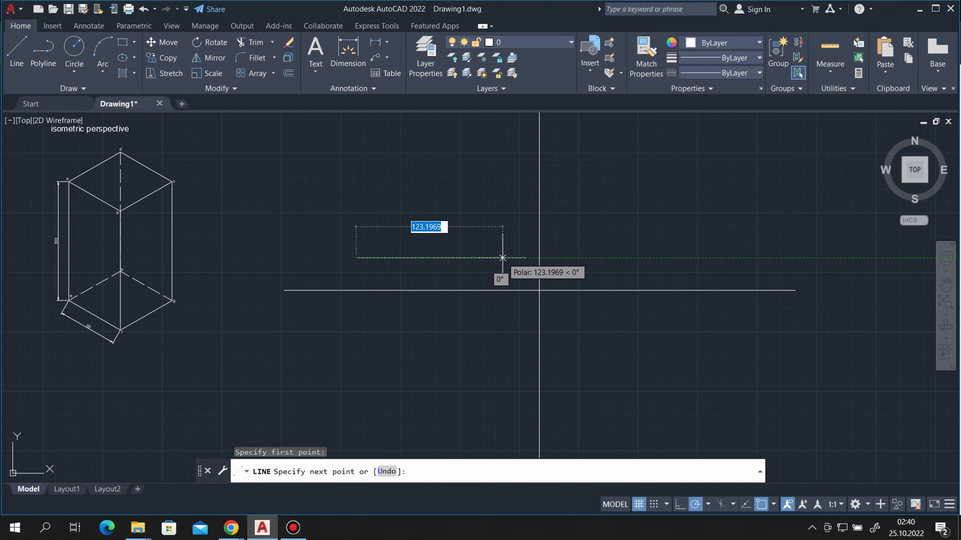
{"action": "left_click", "coordinate": [140, 13]}
{"action": "left_click", "coordinate": [17, 49]}
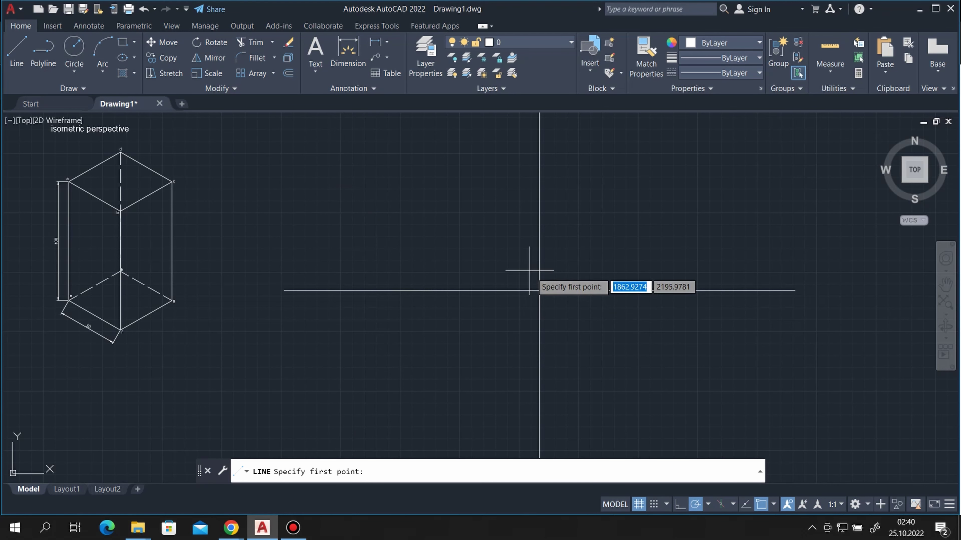
Step: Draw the front view's 50-unit bottom edge and 100-unit vertical edge above the horizontal line
{"action": "left_click", "coordinate": [510, 269]}
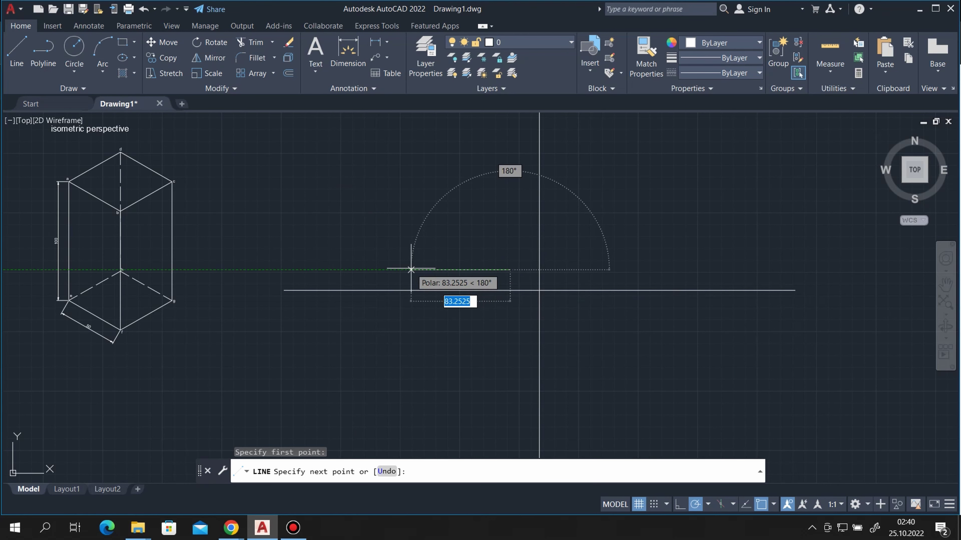
{"action": "type", "text": "50"}
{"action": "key", "text": "Return"}
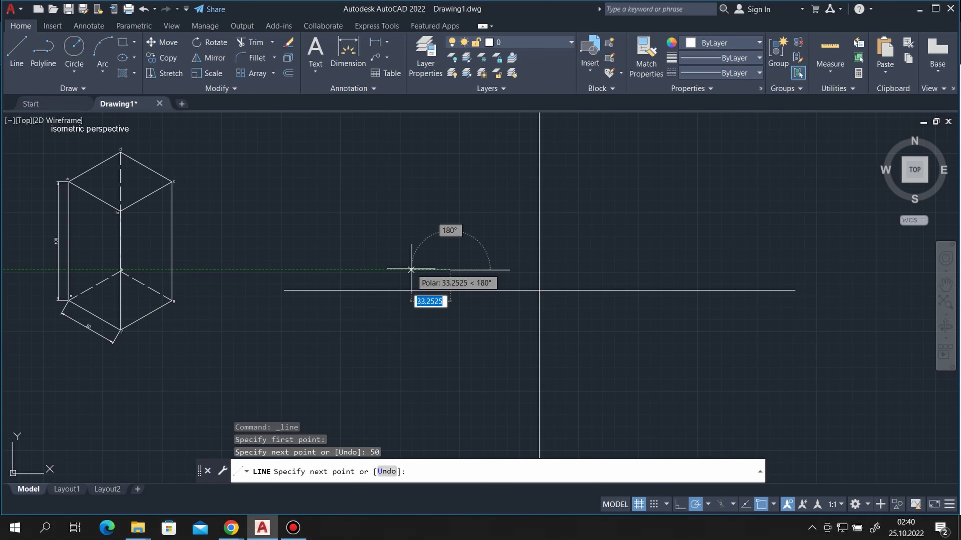
{"action": "middle_click_drag", "start_coordinate": [411, 270], "coordinate": [411, 311]}
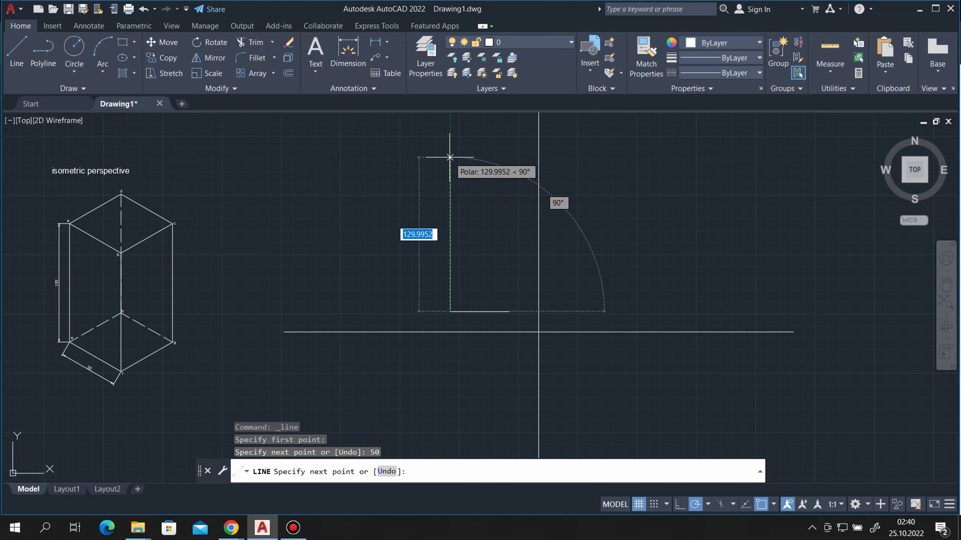
{"action": "type", "text": "100"}
{"action": "key", "text": "Return"}
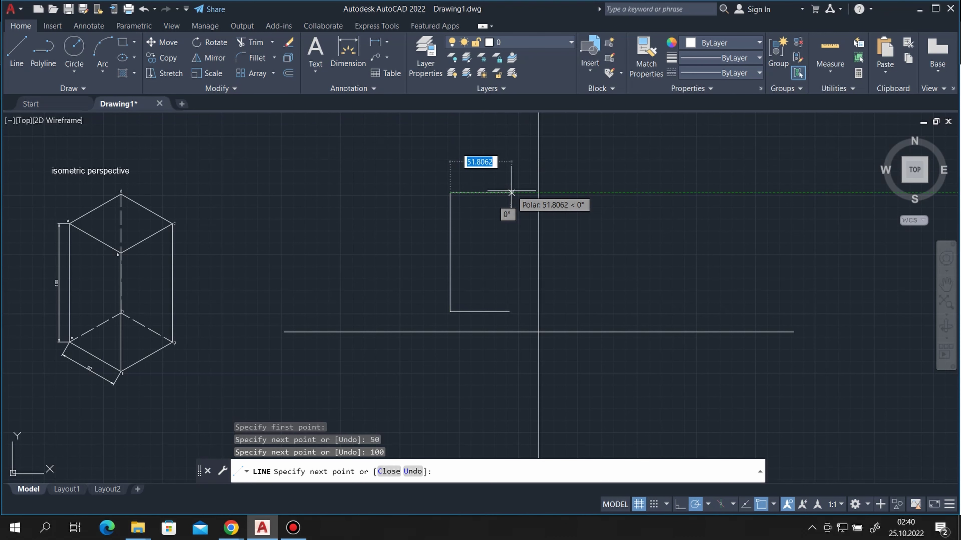
Step: Add the 50-unit top edge and finish the front-view rectangle
{"action": "type", "text": "50"}
{"action": "key", "text": "Return"}
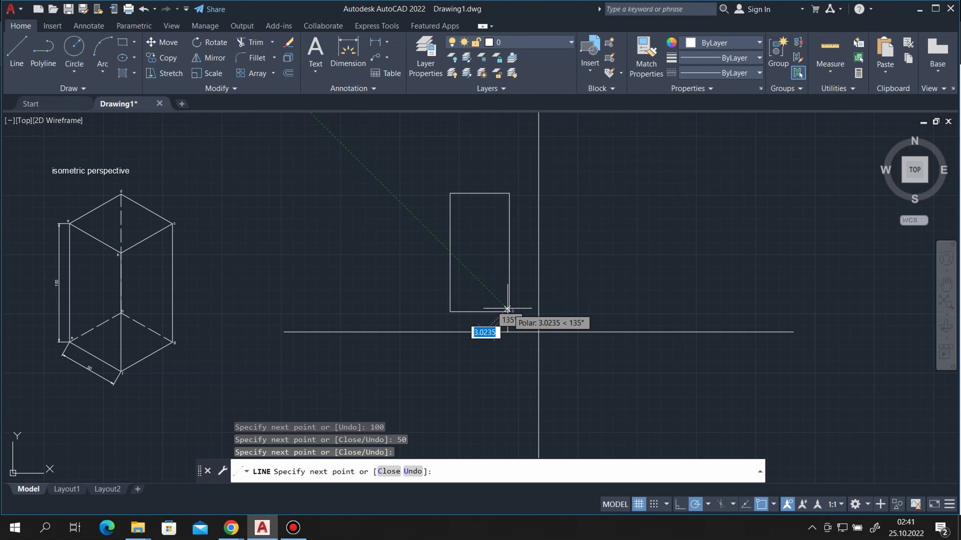
{"action": "right_click", "coordinate": [340, 144]}
{"action": "left_click", "coordinate": [368, 153]}
{"action": "scroll", "coordinate": [332, 251], "scroll_direction": "down", "scroll_amount": 1}
{"action": "scroll", "coordinate": [386, 254], "scroll_direction": "up", "scroll_amount": 1}
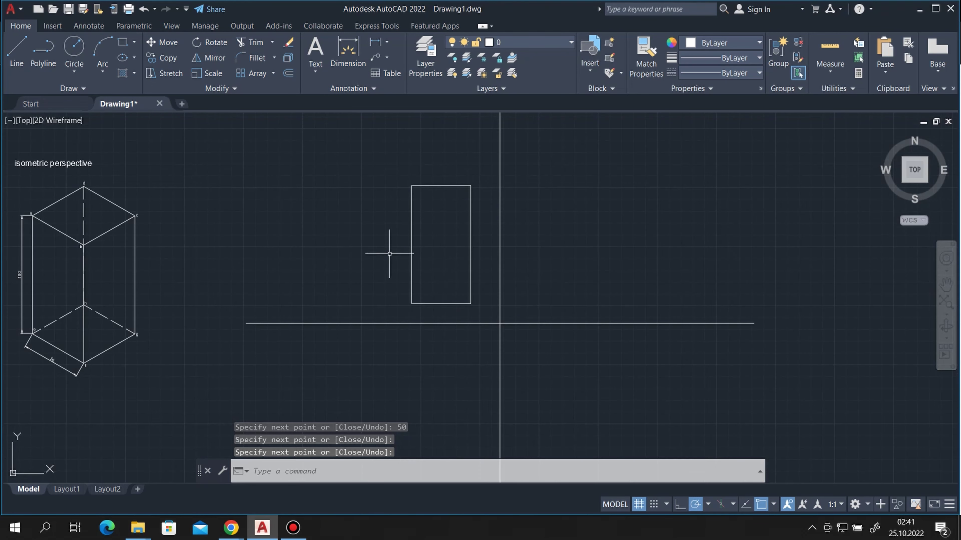
{"action": "scroll", "coordinate": [639, 296], "scroll_direction": "up", "scroll_amount": 1}
{"action": "scroll", "coordinate": [536, 264], "scroll_direction": "down", "scroll_amount": 1}
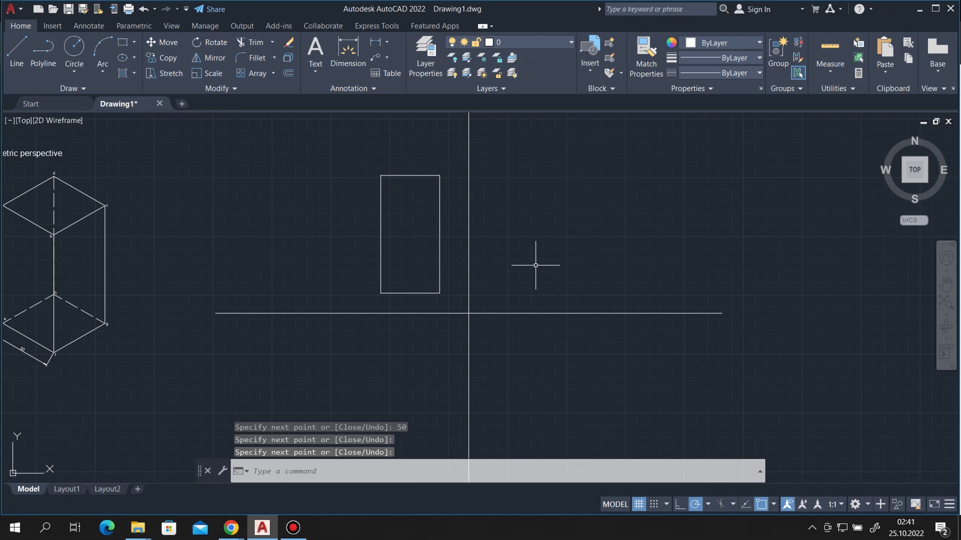
Step: Draw an arrow shaft from the lower left toward the prism's front face
{"action": "left_click", "coordinate": [16, 49]}
{"action": "scroll", "coordinate": [553, 189], "scroll_direction": "down", "scroll_amount": 1}
{"action": "scroll", "coordinate": [317, 170], "scroll_direction": "up", "scroll_amount": 2}
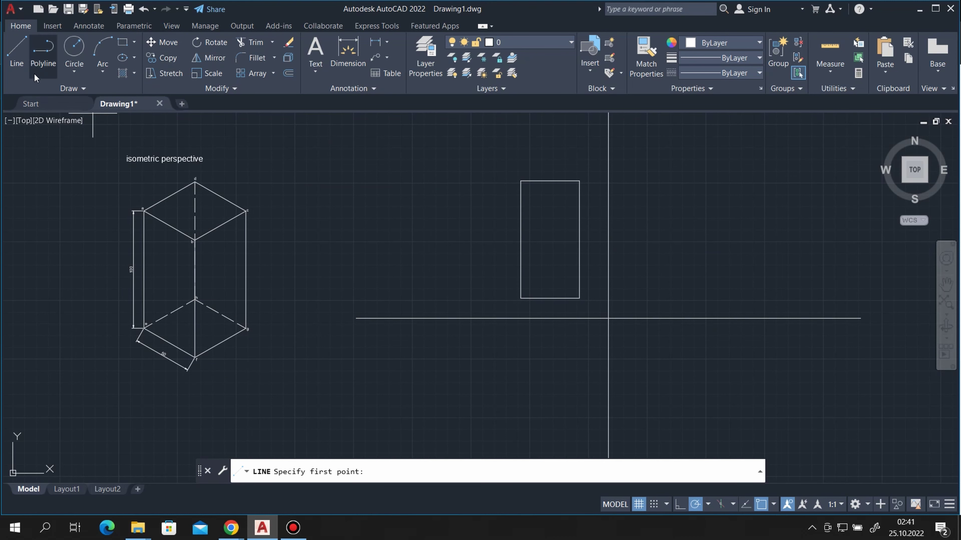
{"action": "left_click", "coordinate": [47, 333]}
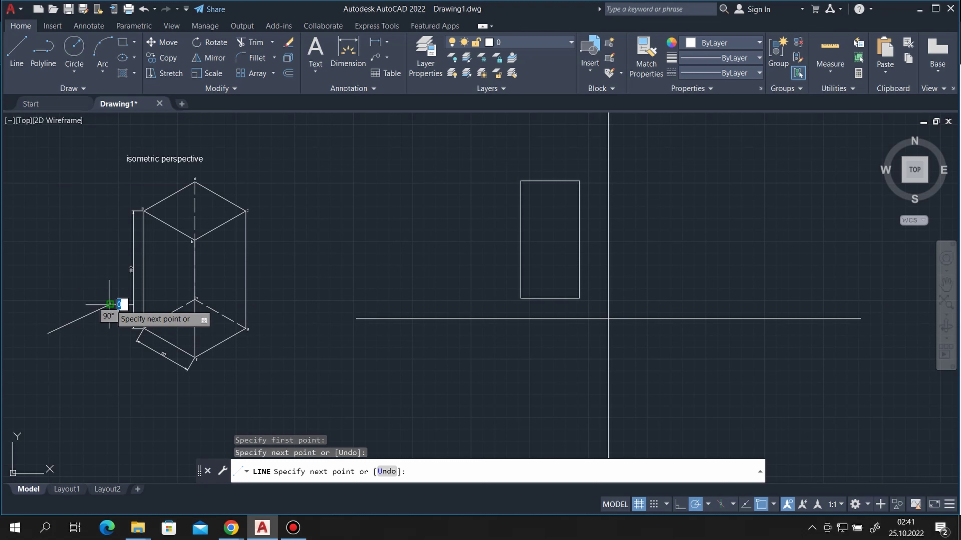
{"action": "left_click", "coordinate": [93, 300]}
{"action": "right_click", "coordinate": [93, 263]}
{"action": "left_click", "coordinate": [106, 268]}
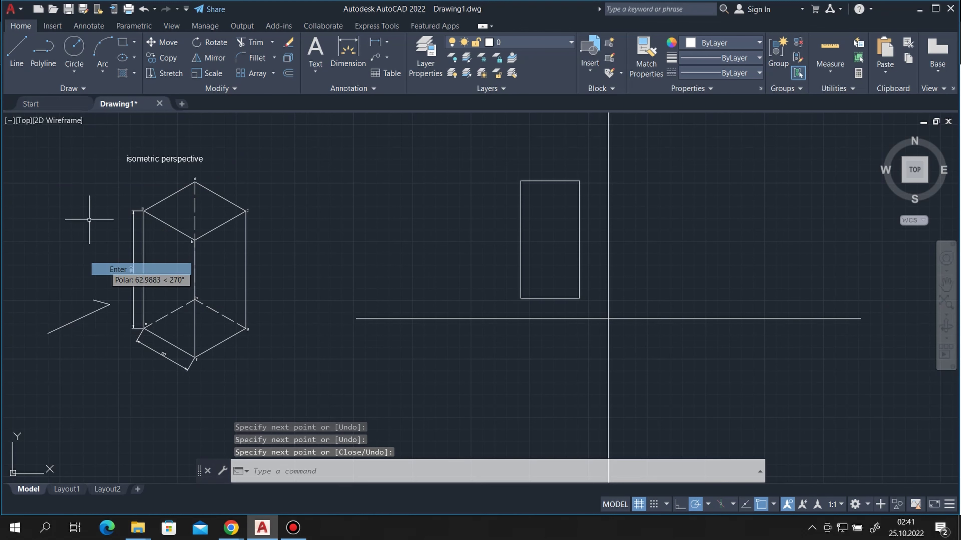
Step: Draw the arrowhead stroke at the shaft's tip
{"action": "left_click", "coordinate": [11, 50]}
{"action": "left_click", "coordinate": [109, 304]}
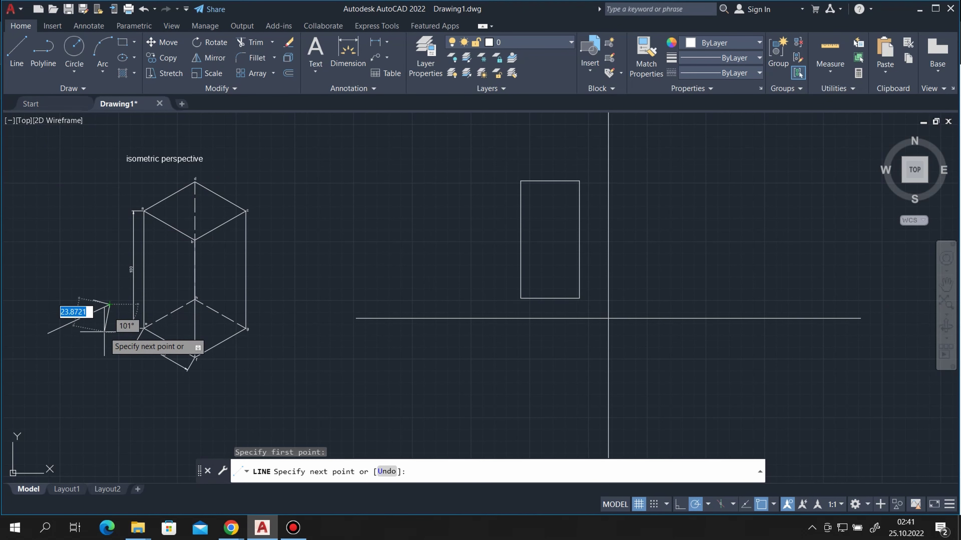
{"action": "left_click", "coordinate": [103, 327]}
{"action": "right_click", "coordinate": [73, 218]}
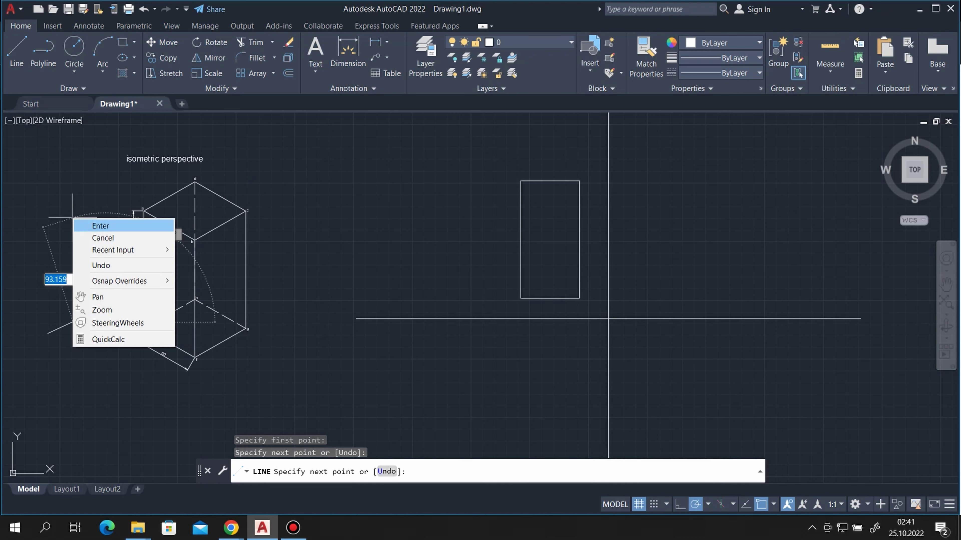
{"action": "left_click", "coordinate": [101, 225]}
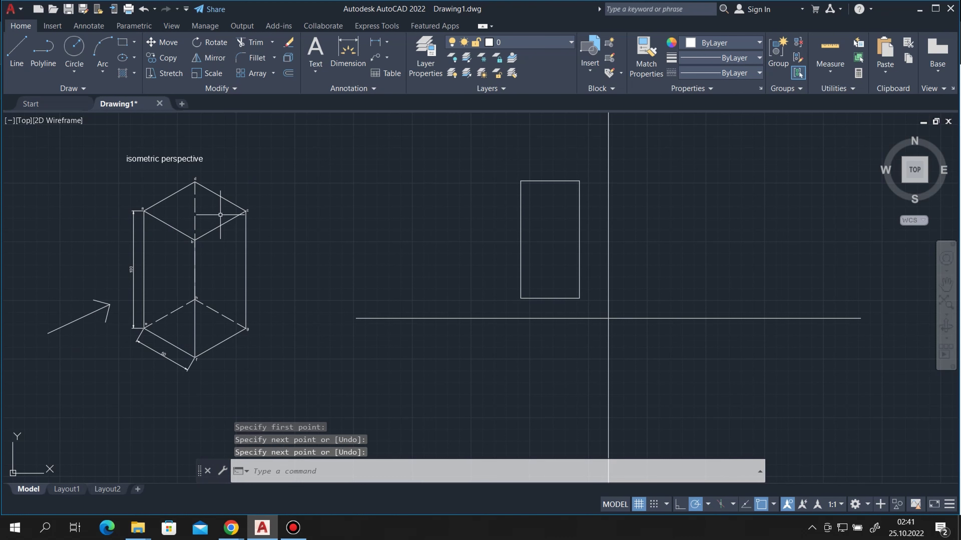
Step: Colour the arrow's lines yellow (248,215,49)
{"action": "left_click", "coordinate": [9, 297]}
{"action": "left_click", "coordinate": [96, 382]}
{"action": "left_click", "coordinate": [59, 284]}
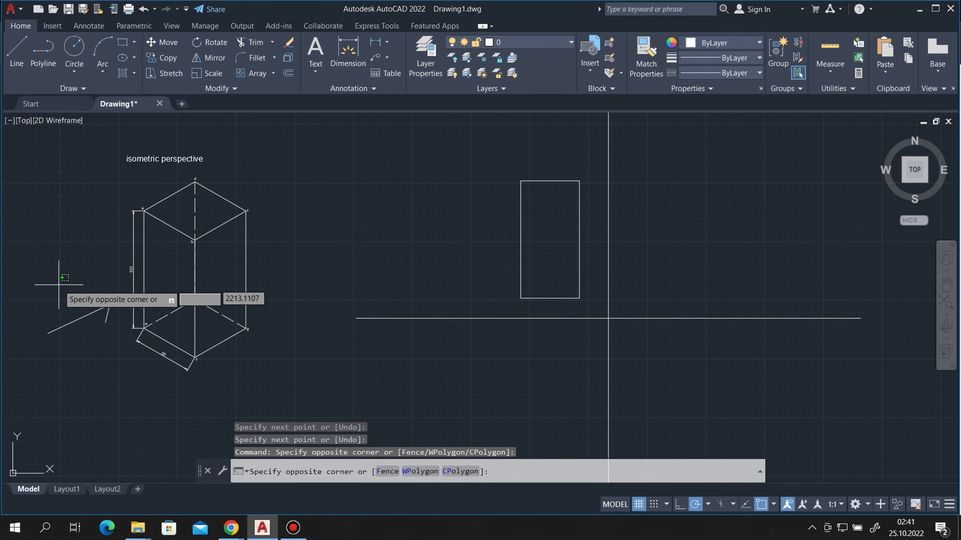
{"action": "left_click", "coordinate": [107, 380]}
{"action": "left_click", "coordinate": [72, 329]}
{"action": "left_click", "coordinate": [42, 340]}
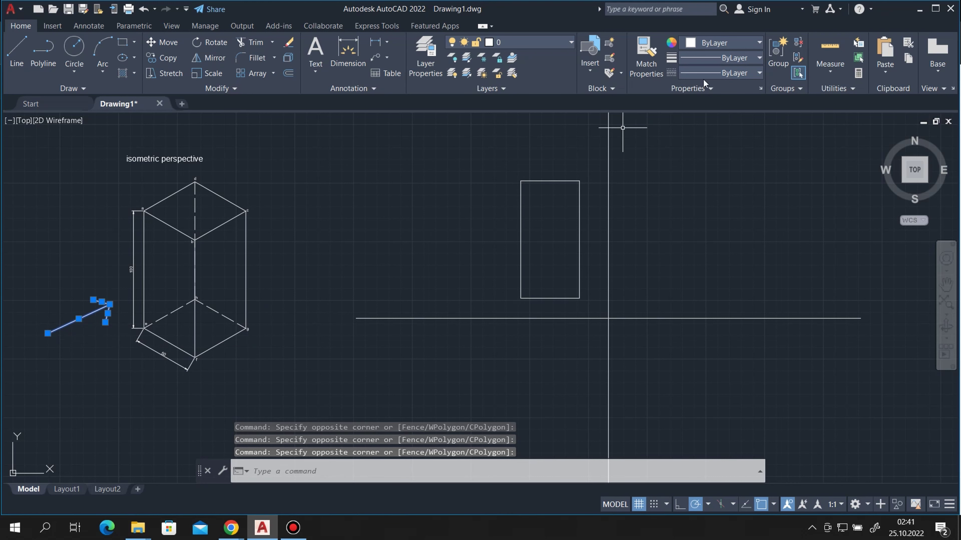
{"action": "left_click", "coordinate": [707, 44]}
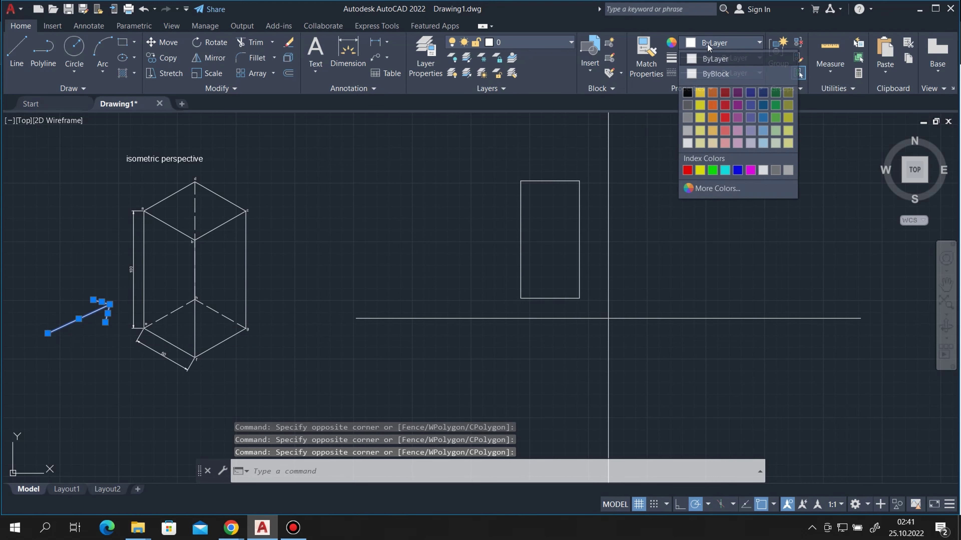
{"action": "left_click", "coordinate": [703, 96]}
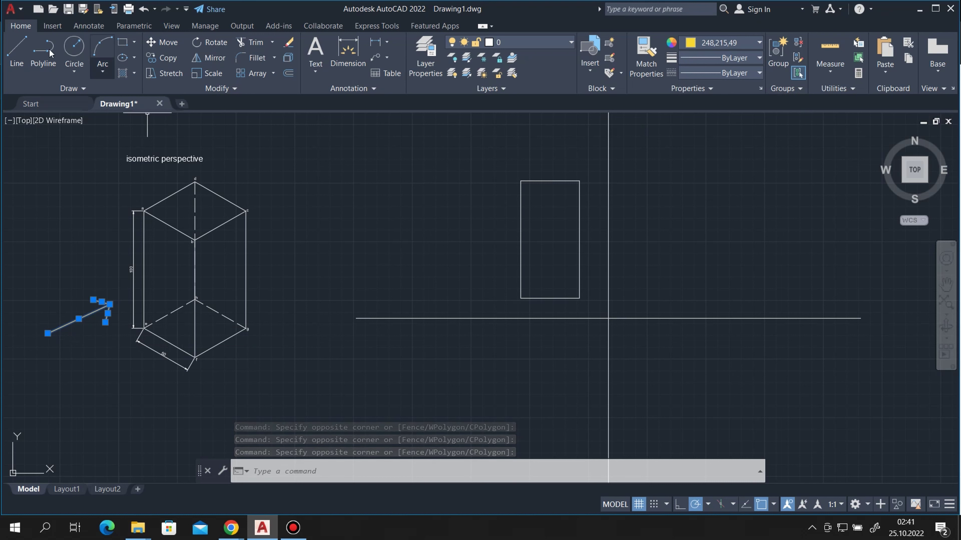
Step: Draw a down-right pointing arrow up and left of the rectangle
{"action": "left_click", "coordinate": [18, 53]}
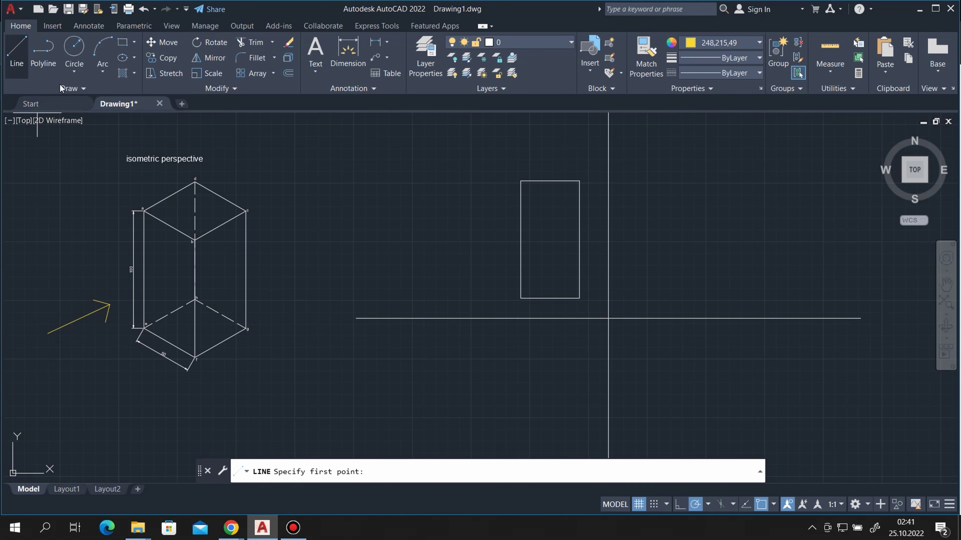
{"action": "left_click", "coordinate": [411, 150]}
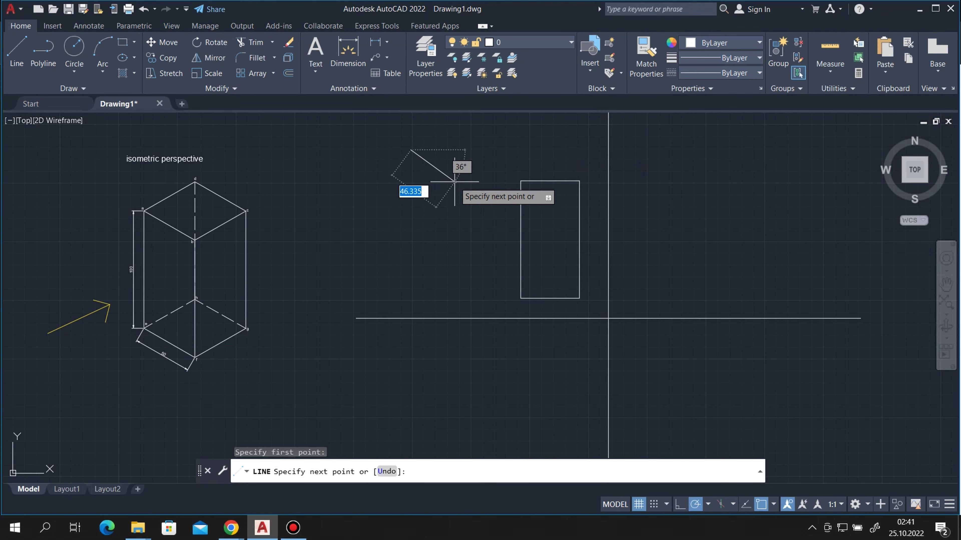
{"action": "left_click", "coordinate": [452, 176]}
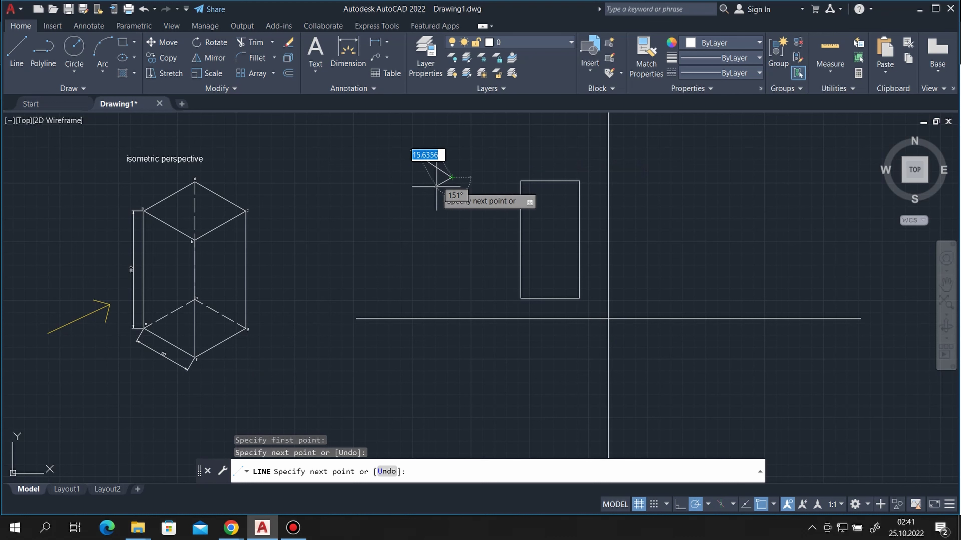
{"action": "left_click", "coordinate": [427, 178]}
{"action": "left_click", "coordinate": [452, 177]}
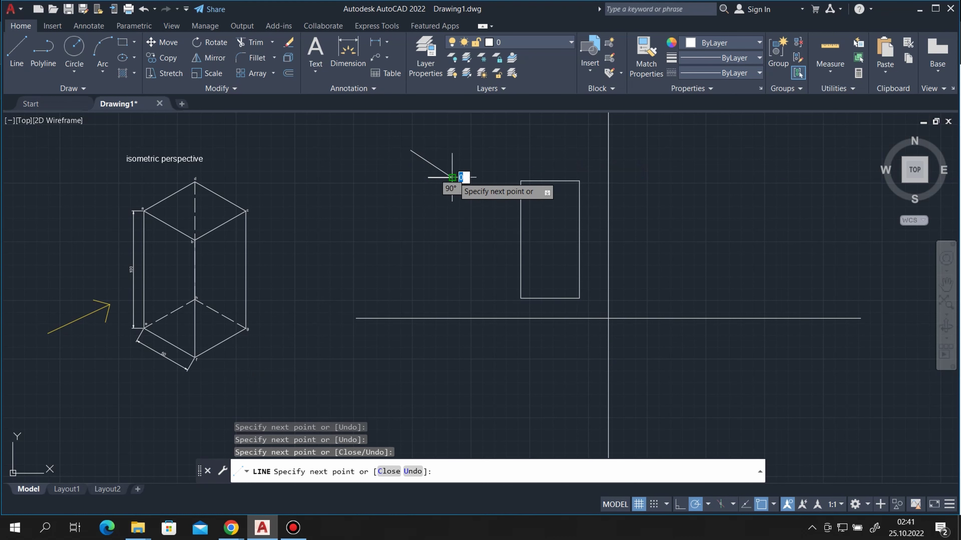
{"action": "left_click", "coordinate": [452, 158]}
{"action": "right_click", "coordinate": [479, 152]}
{"action": "left_click", "coordinate": [491, 156]}
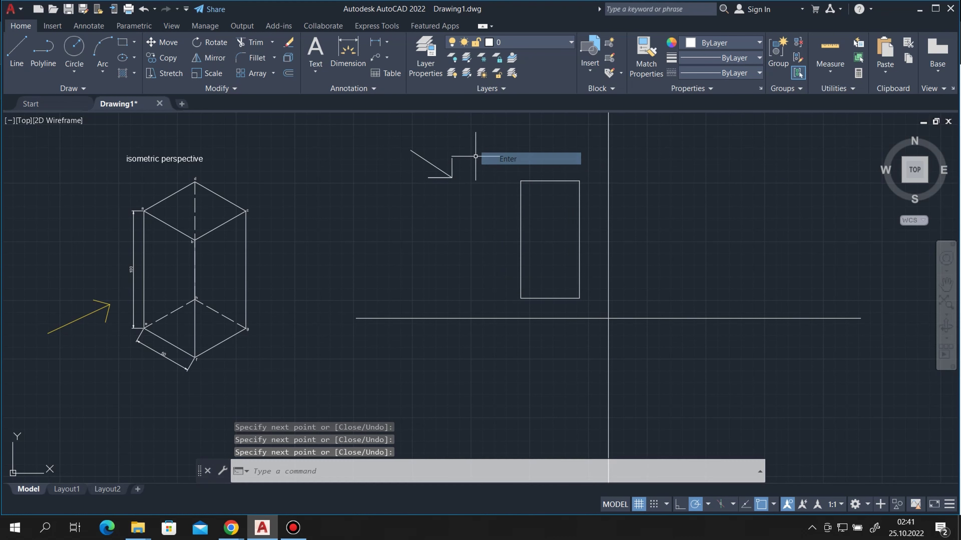
Step: Colour the new arrow yellow (248,215,49) and deselect it
{"action": "left_click", "coordinate": [397, 132]}
{"action": "left_click", "coordinate": [466, 214]}
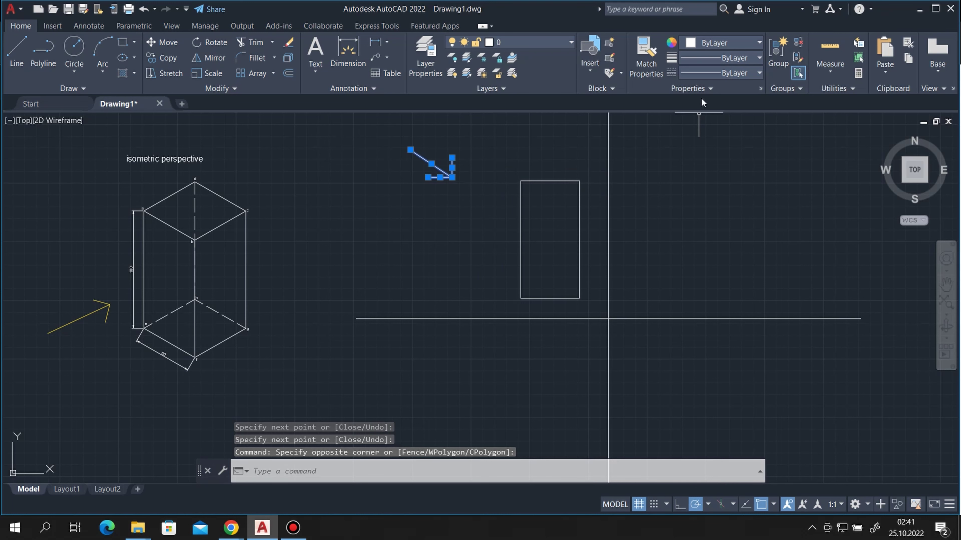
{"action": "left_click", "coordinate": [704, 44]}
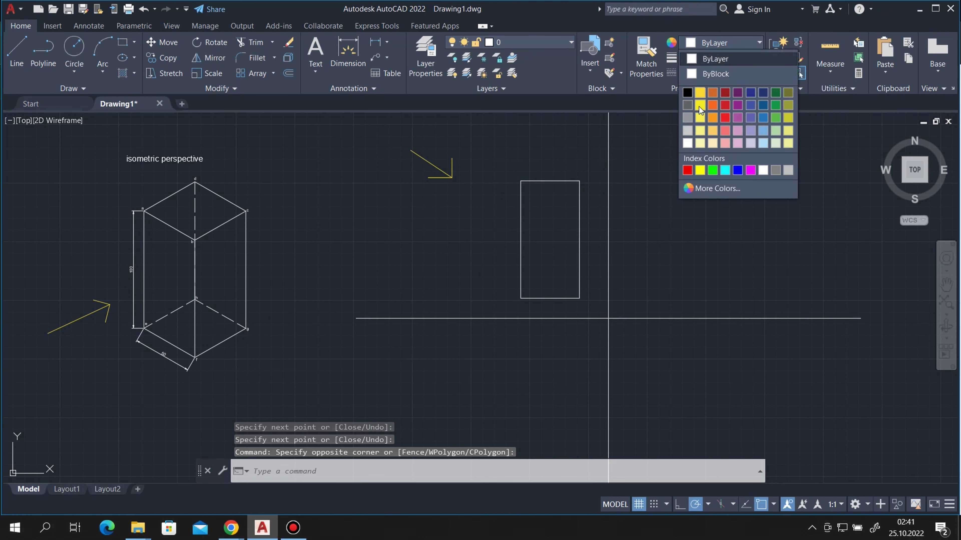
{"action": "left_click", "coordinate": [700, 96]}
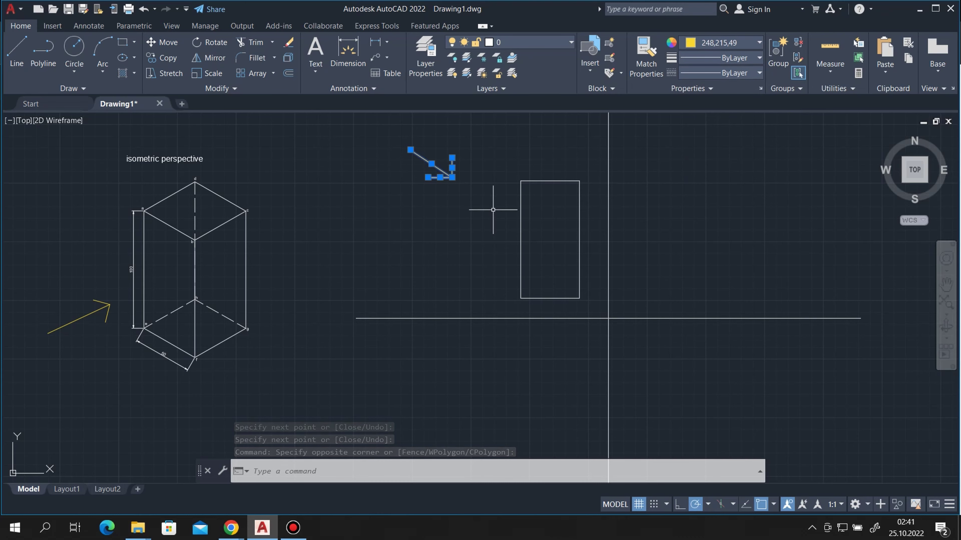
{"action": "scroll", "coordinate": [443, 296], "scroll_direction": "down", "scroll_amount": 3}
{"action": "scroll", "coordinate": [444, 274], "scroll_direction": "up", "scroll_amount": 2}
{"action": "left_click", "coordinate": [444, 275]}
{"action": "left_click", "coordinate": [311, 251]}
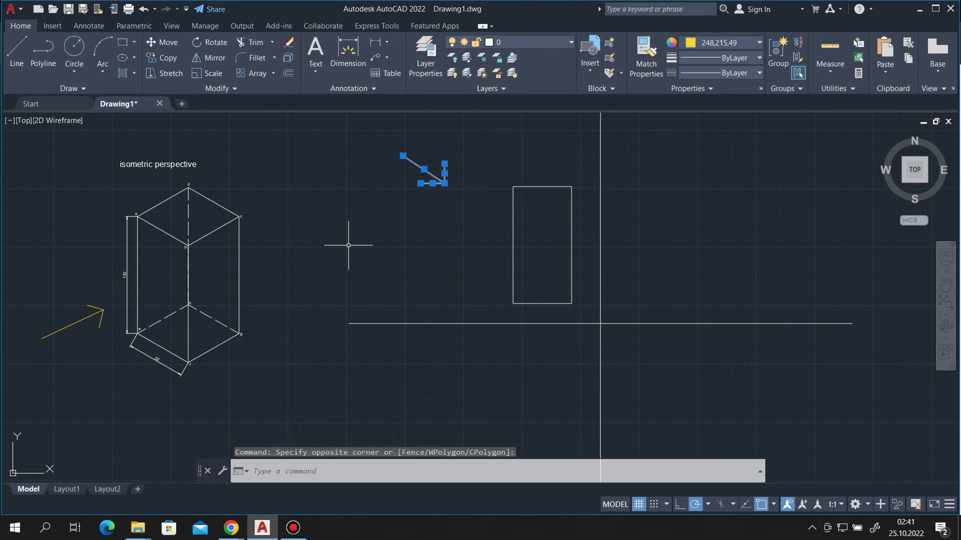
{"action": "key", "text": "Escape"}
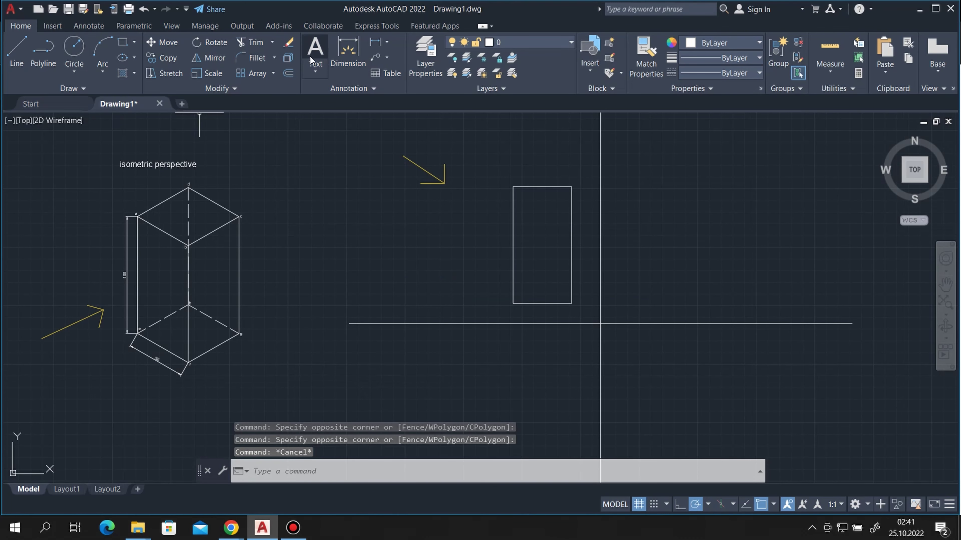
Step: Copy the prism's corner label 'a'
{"action": "scroll", "coordinate": [177, 192], "scroll_direction": "up", "scroll_amount": 4}
{"action": "scroll", "coordinate": [192, 172], "scroll_direction": "down", "scroll_amount": 1}
{"action": "scroll", "coordinate": [197, 172], "scroll_direction": "up", "scroll_amount": 1}
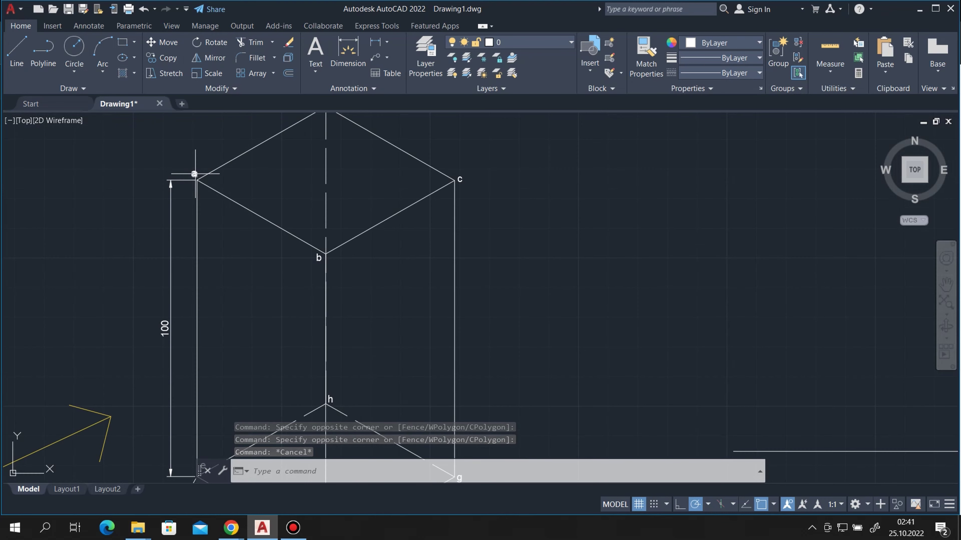
{"action": "left_click", "coordinate": [220, 168]}
{"action": "scroll", "coordinate": [220, 168], "scroll_direction": "down", "scroll_amount": 2}
{"action": "key", "text": "ctrl+c"}
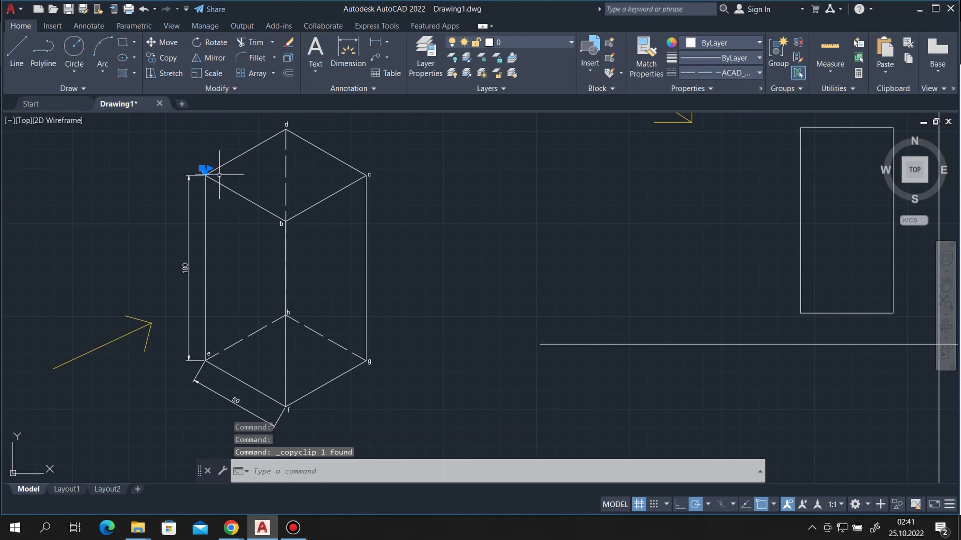
Step: Paste the label at the rectangle's top-left corner and change it to 'a,d'
{"action": "key", "text": "ctrl+v"}
{"action": "scroll", "coordinate": [508, 251], "scroll_direction": "down", "scroll_amount": 2}
{"action": "scroll", "coordinate": [624, 187], "scroll_direction": "up", "scroll_amount": 3}
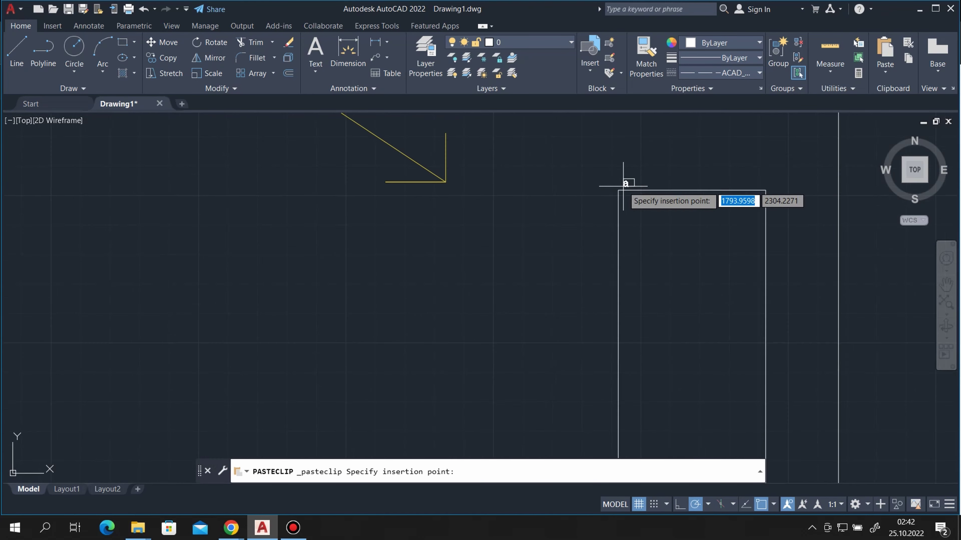
{"action": "scroll", "coordinate": [569, 185], "scroll_direction": "up", "scroll_amount": 1}
{"action": "left_click", "coordinate": [582, 184]}
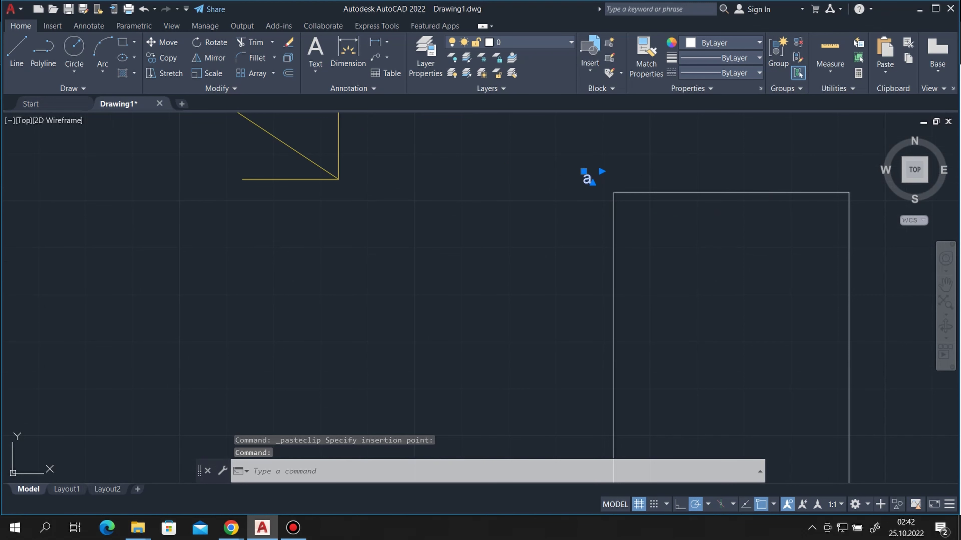
{"action": "double_click", "coordinate": [595, 182]}
{"action": "type", "text": ",d"}
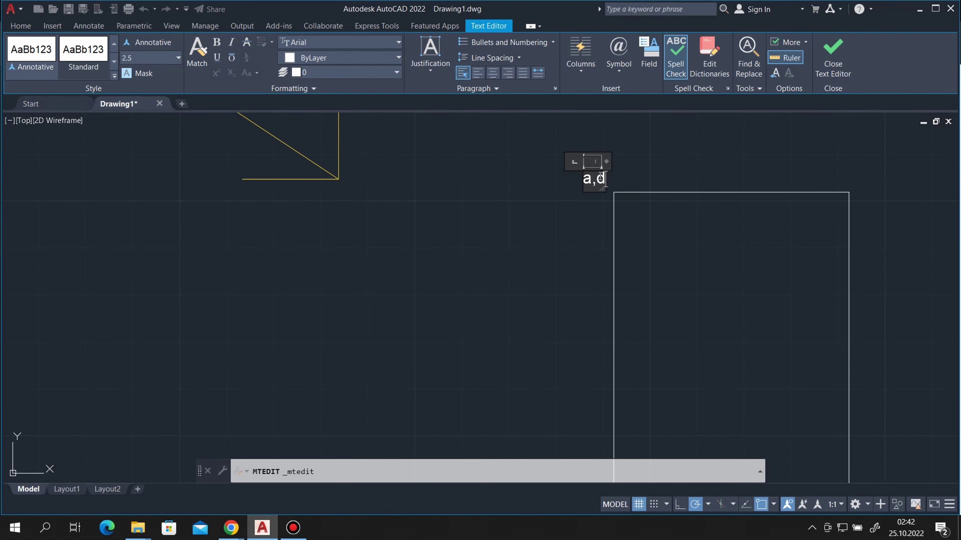
{"action": "scroll", "coordinate": [604, 178], "scroll_direction": "down", "scroll_amount": 2}
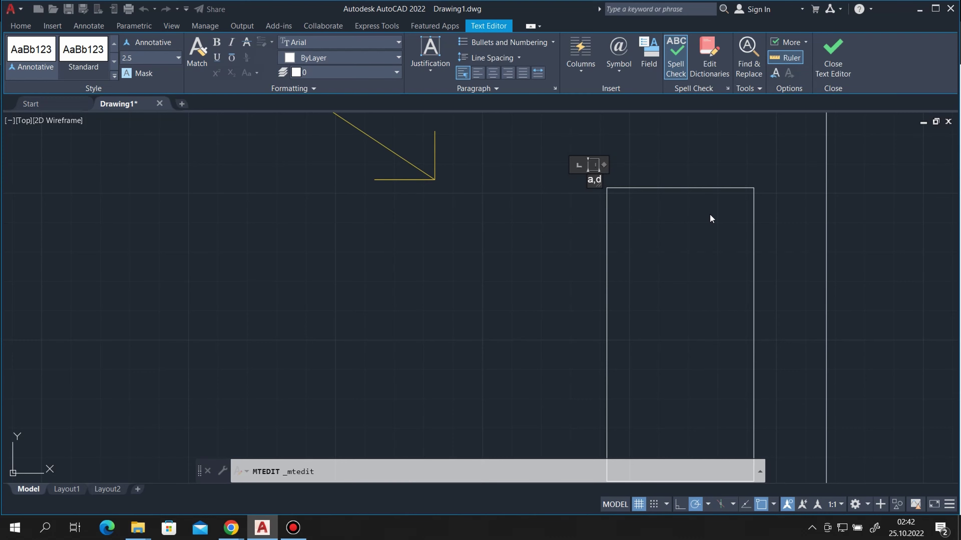
{"action": "left_click", "coordinate": [762, 156]}
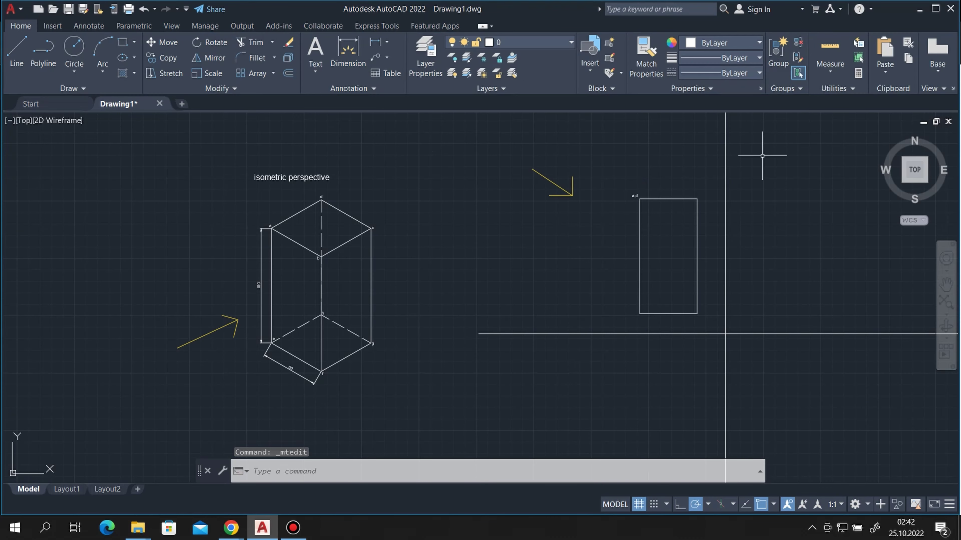
{"action": "scroll", "coordinate": [322, 237], "scroll_direction": "up", "scroll_amount": 2}
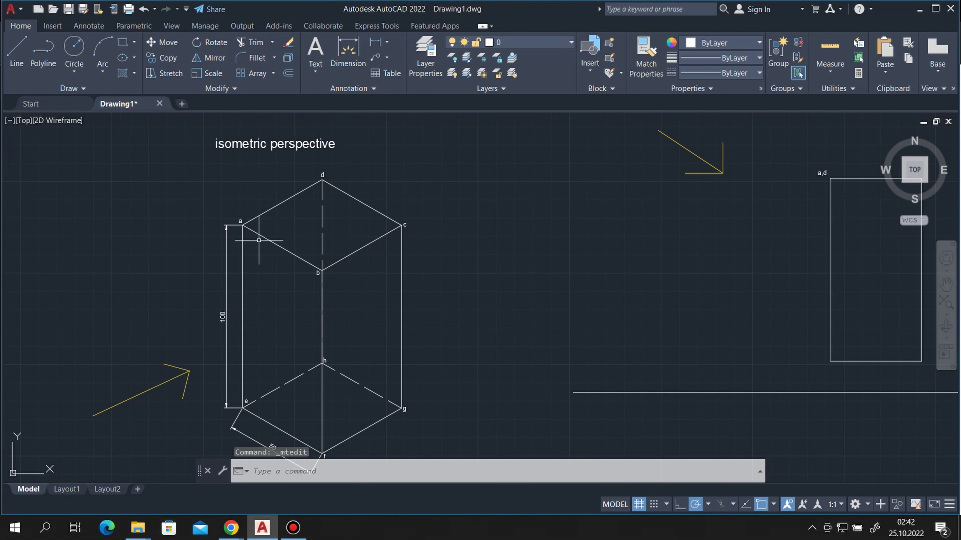
{"action": "scroll", "coordinate": [258, 240], "scroll_direction": "down", "scroll_amount": 2}
{"action": "scroll", "coordinate": [697, 206], "scroll_direction": "up", "scroll_amount": 3}
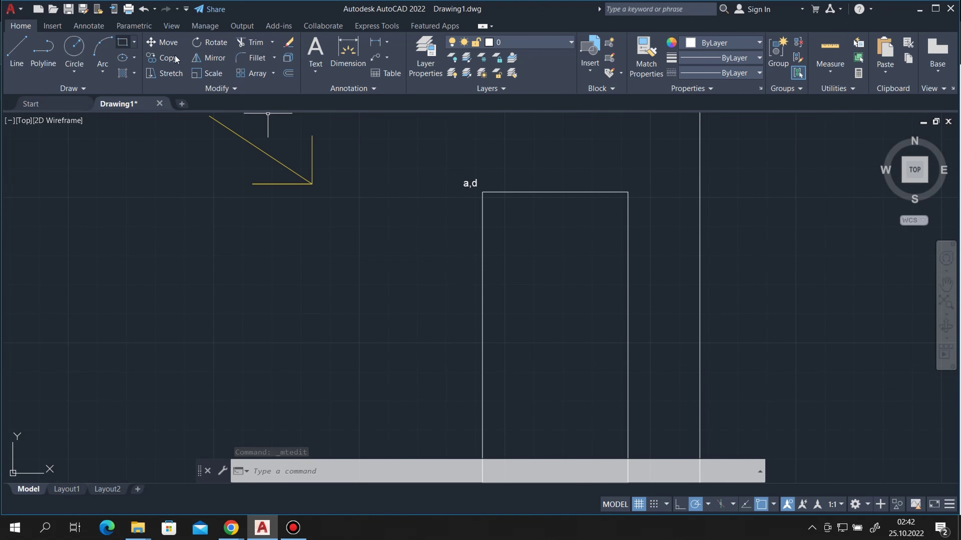
Step: Copy the 'a,d' label to the top-right corner as 'b,c' with text height 4
{"action": "left_click", "coordinate": [486, 191]}
{"action": "left_click", "coordinate": [460, 175]}
{"action": "key", "text": "ctrl+c"}
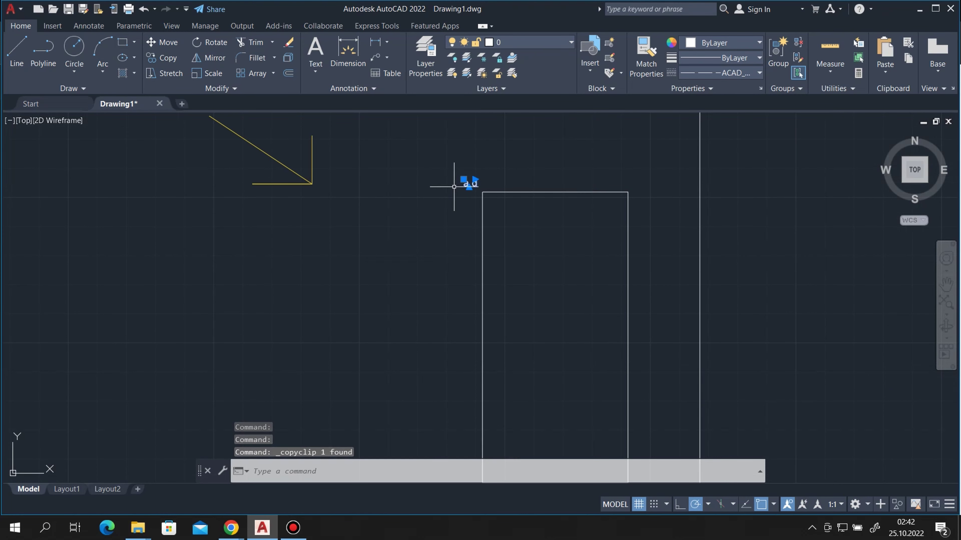
{"action": "key", "text": "ctrl+v"}
{"action": "left_click", "coordinate": [628, 182]}
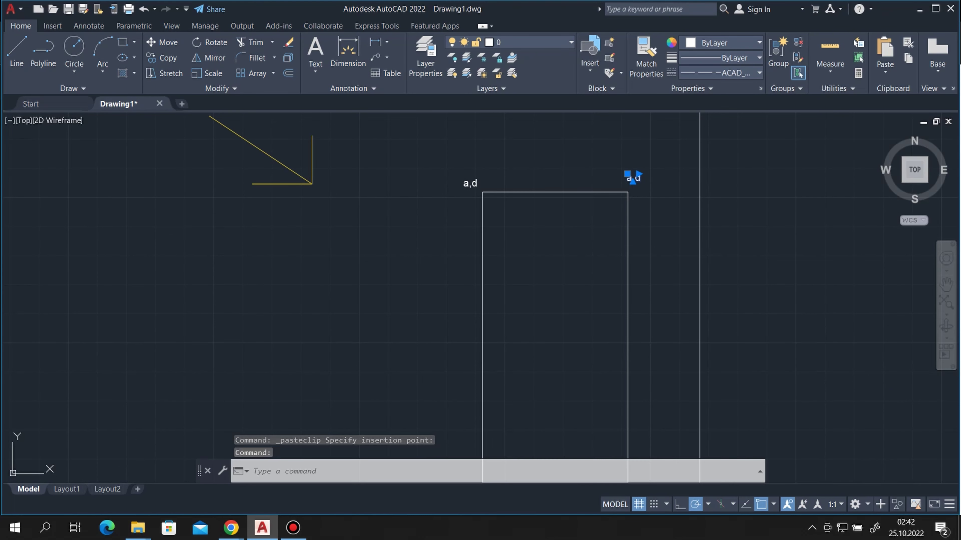
{"action": "double_click", "coordinate": [634, 179]}
{"action": "type", "text": "b,c"}
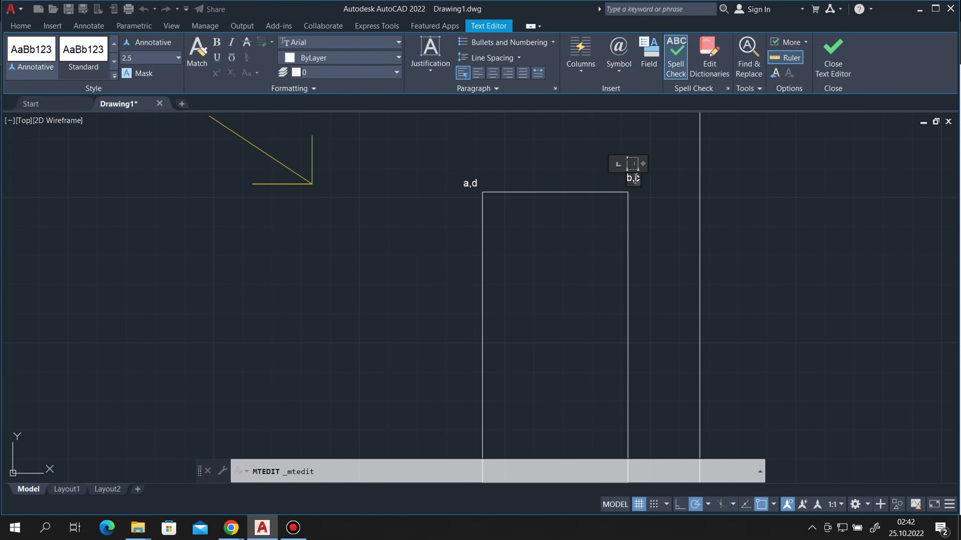
{"action": "scroll", "coordinate": [639, 179], "scroll_direction": "up", "scroll_amount": 5}
{"action": "scroll", "coordinate": [639, 181], "scroll_direction": "up", "scroll_amount": 2}
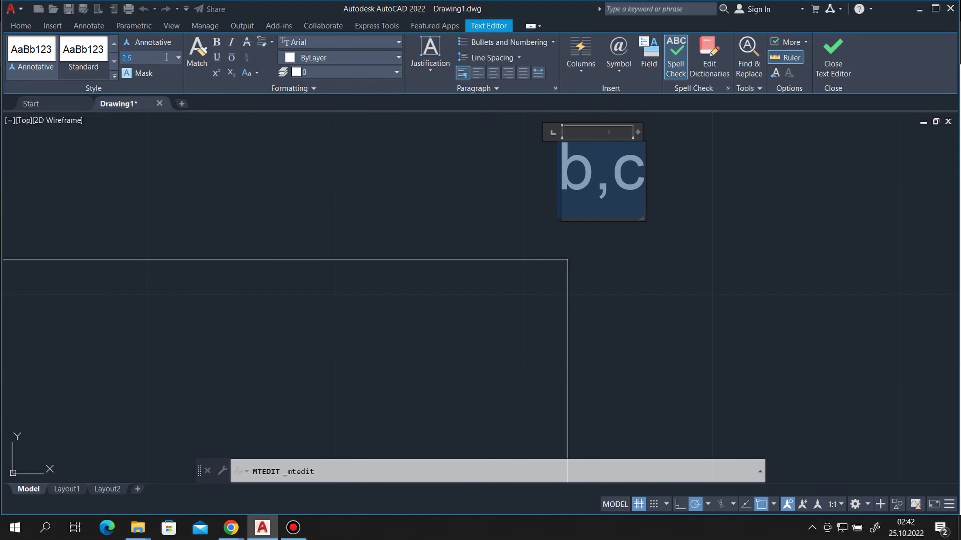
{"action": "type", "text": "4"}
{"action": "key", "text": "Return"}
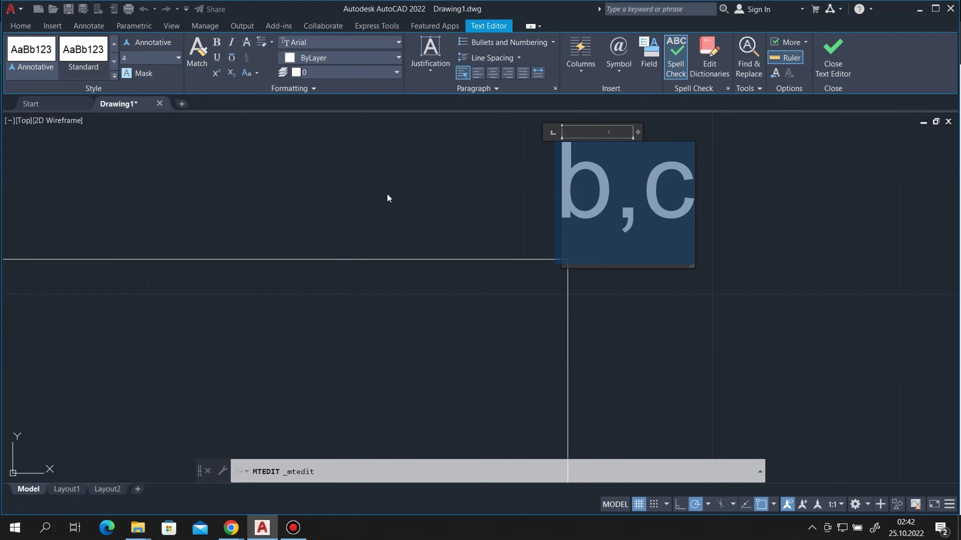
{"action": "scroll", "coordinate": [388, 198], "scroll_direction": "down", "scroll_amount": 3}
{"action": "left_click", "coordinate": [832, 57]}
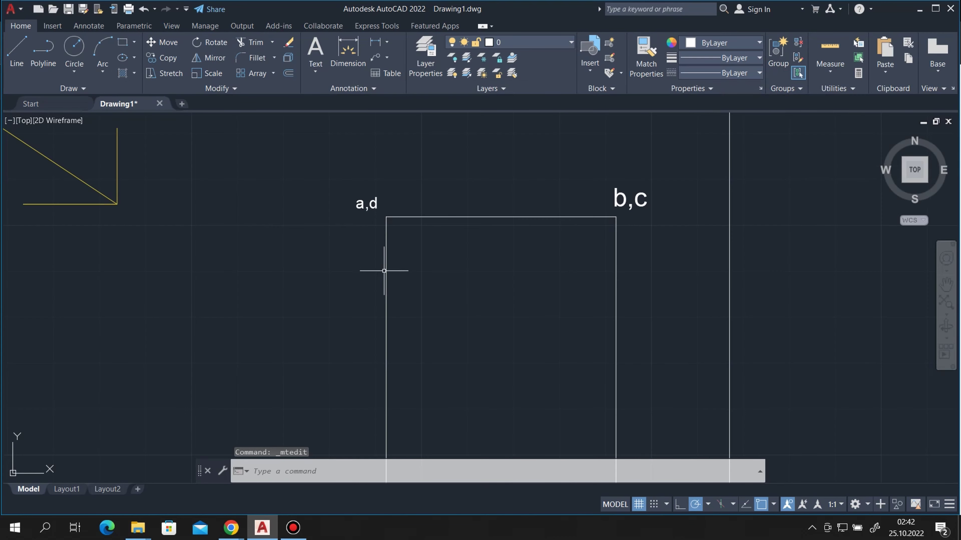
{"action": "scroll", "coordinate": [311, 245], "scroll_direction": "up", "scroll_amount": 2}
Step: Change the 'a,d' label's text height to 4
{"action": "double_click", "coordinate": [393, 176]}
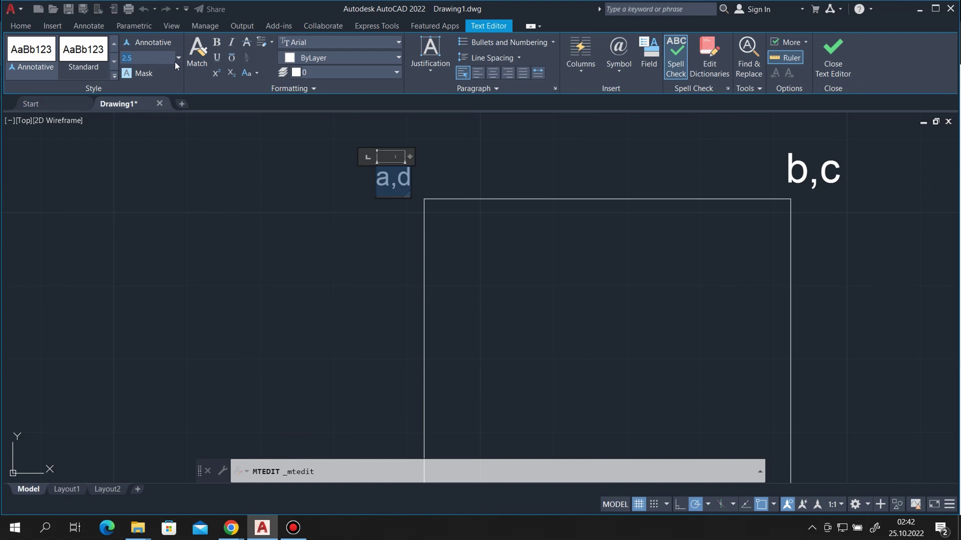
{"action": "left_click", "coordinate": [178, 58]}
{"action": "left_click", "coordinate": [136, 81]}
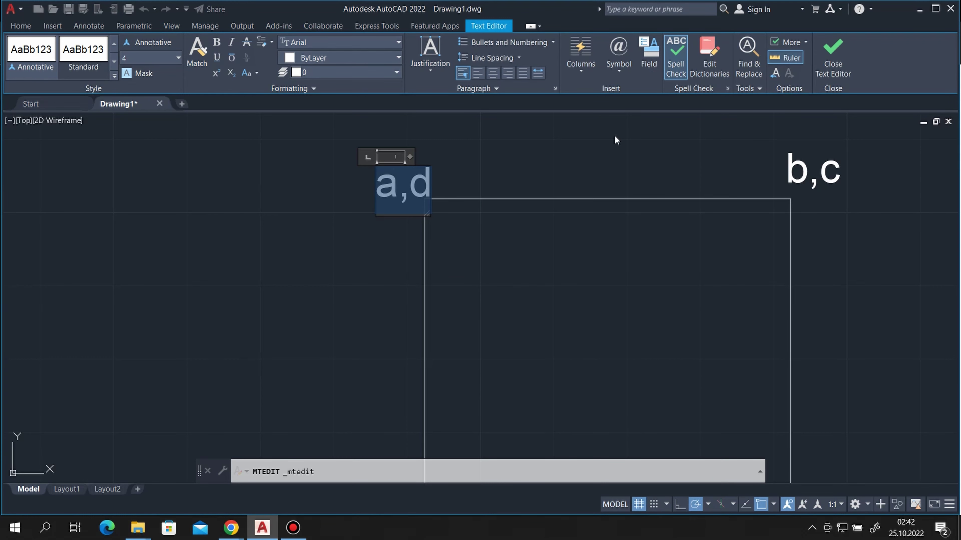
{"action": "left_click", "coordinate": [828, 56]}
{"action": "scroll", "coordinate": [554, 166], "scroll_direction": "down", "scroll_amount": 4}
{"action": "scroll", "coordinate": [666, 227], "scroll_direction": "up", "scroll_amount": 2}
{"action": "scroll", "coordinate": [442, 175], "scroll_direction": "down", "scroll_amount": 4}
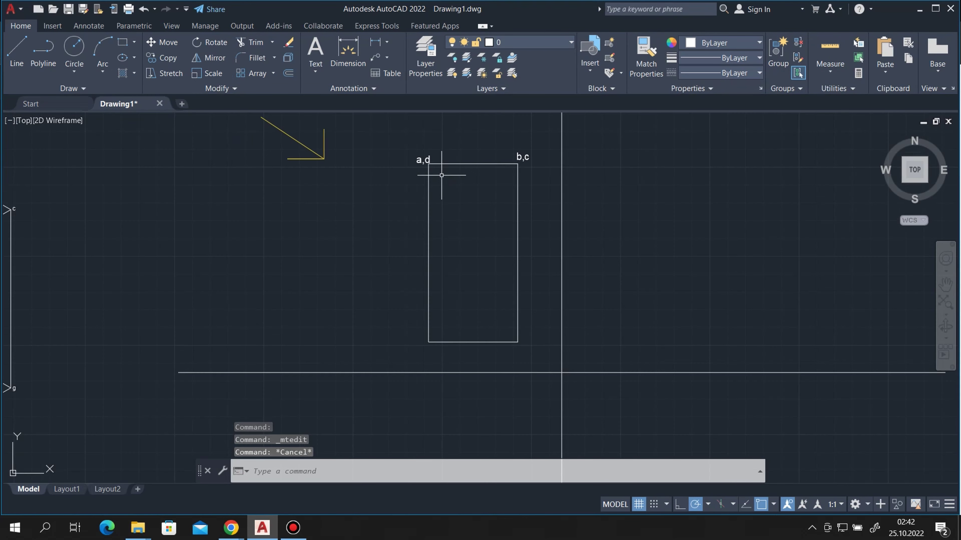
{"action": "scroll", "coordinate": [441, 175], "scroll_direction": "up", "scroll_amount": 2}
Step: Copy the a,d label below the rectangle's bottom-left corner and change it to e,h
{"action": "left_click", "coordinate": [405, 158]}
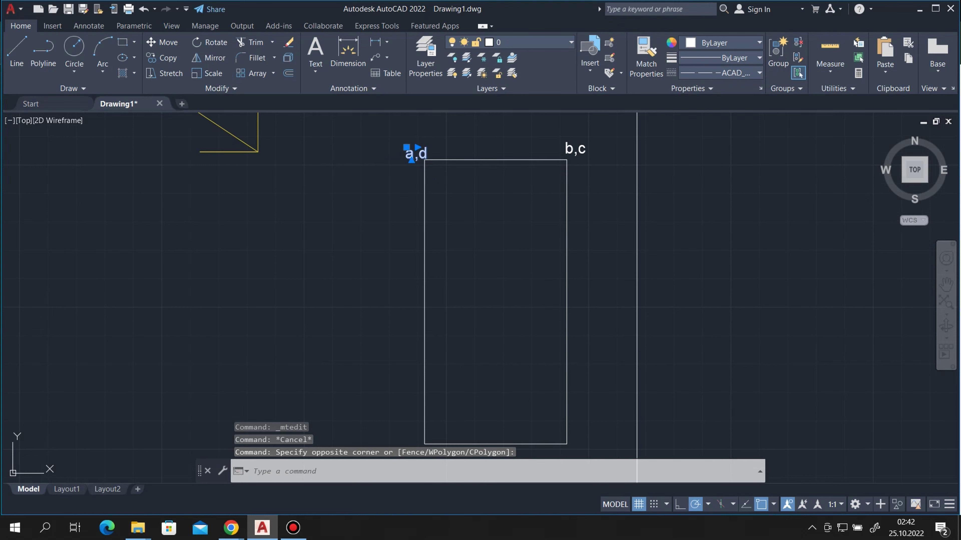
{"action": "key", "text": "ctrl+c"}
{"action": "key", "text": "ctrl+v"}
{"action": "scroll", "coordinate": [409, 389], "scroll_direction": "up", "scroll_amount": 2}
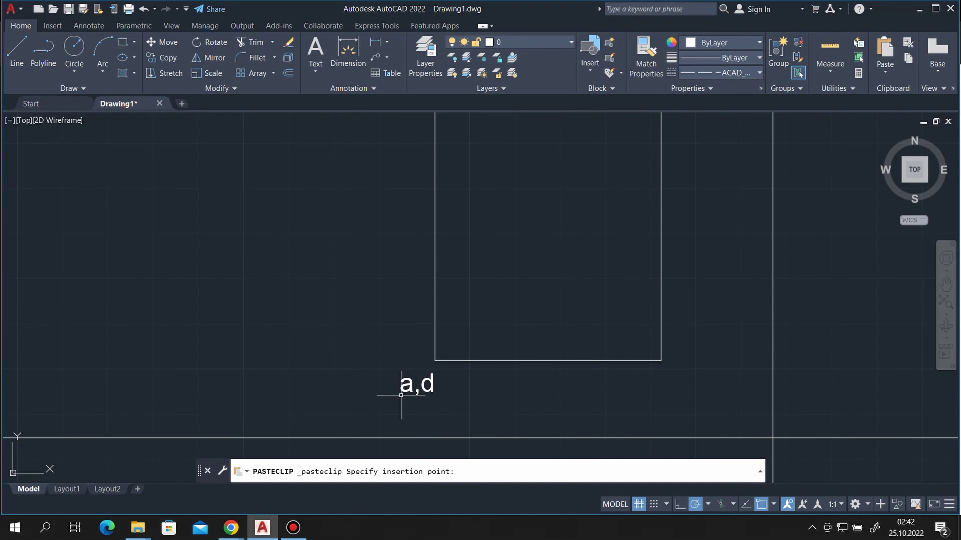
{"action": "left_click", "coordinate": [401, 395]}
{"action": "scroll", "coordinate": [738, 270], "scroll_direction": "down", "scroll_amount": 4}
{"action": "scroll", "coordinate": [333, 293], "scroll_direction": "up", "scroll_amount": 2}
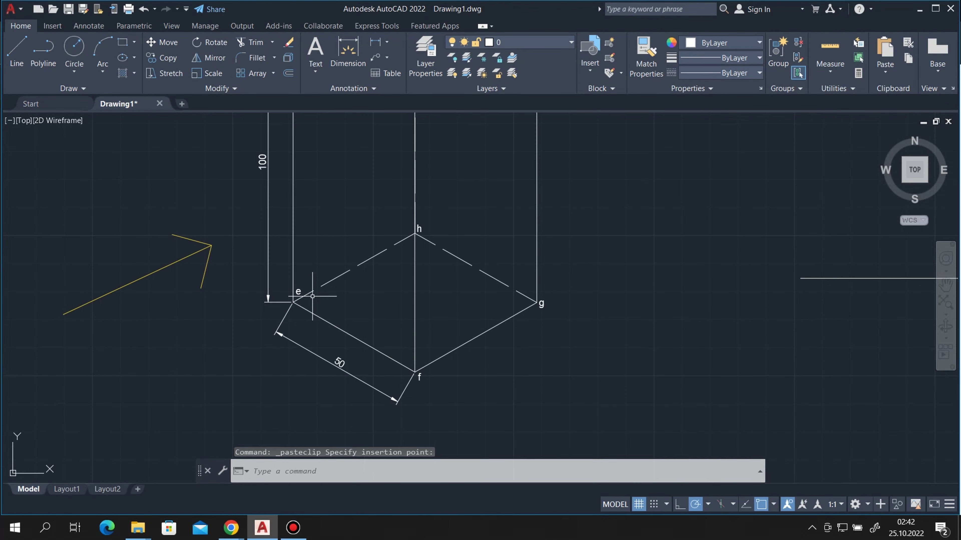
{"action": "scroll", "coordinate": [378, 219], "scroll_direction": "down", "scroll_amount": 2}
{"action": "scroll", "coordinate": [724, 263], "scroll_direction": "up", "scroll_amount": 2}
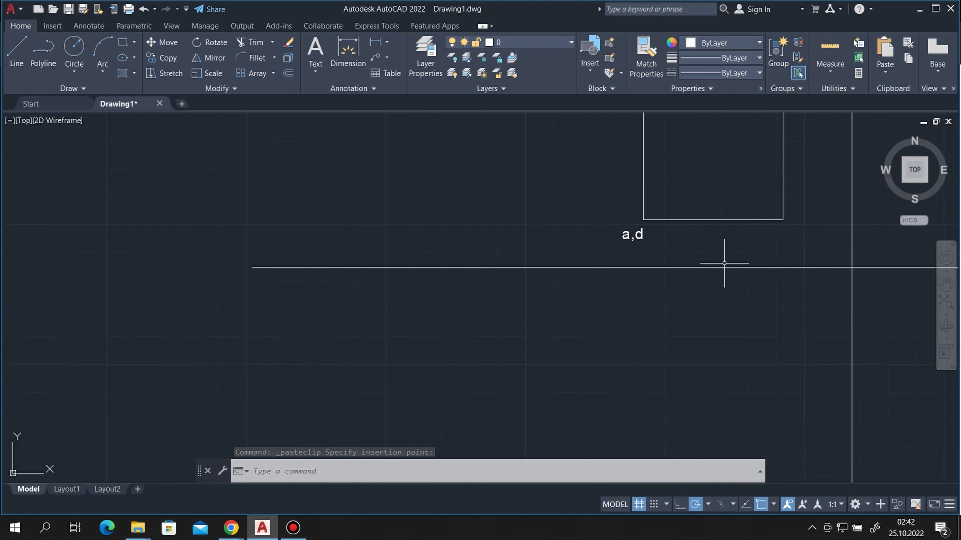
{"action": "left_click", "coordinate": [616, 231]}
{"action": "double_click", "coordinate": [631, 235]}
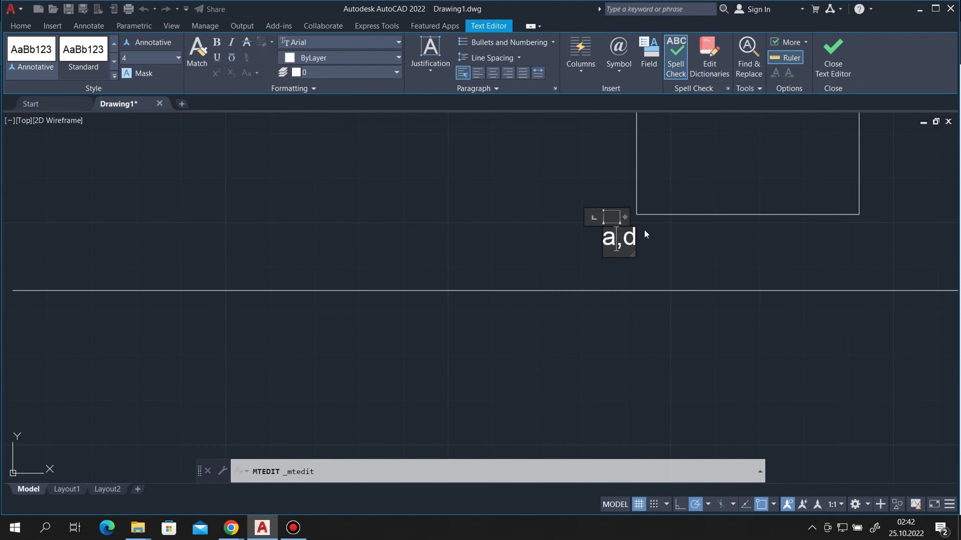
{"action": "key", "text": "BackSpace"}
{"action": "type", "text": "e"}
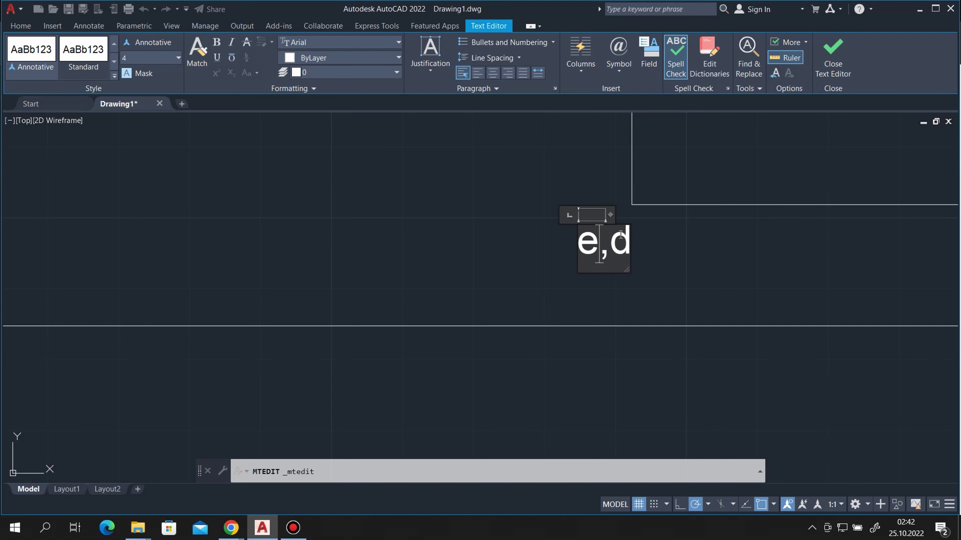
{"action": "key", "text": "Delete"}
{"action": "type", "text": "h"}
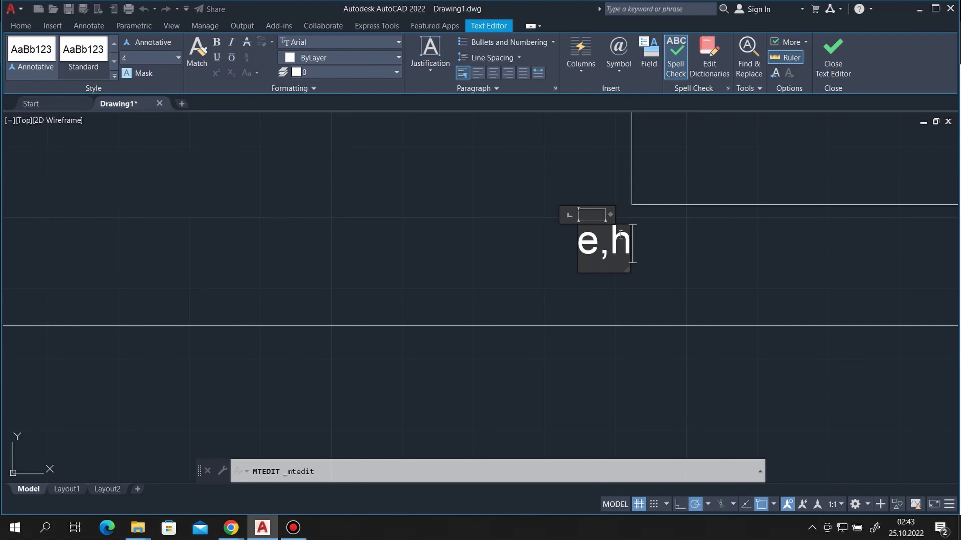
{"action": "left_click", "coordinate": [832, 57]}
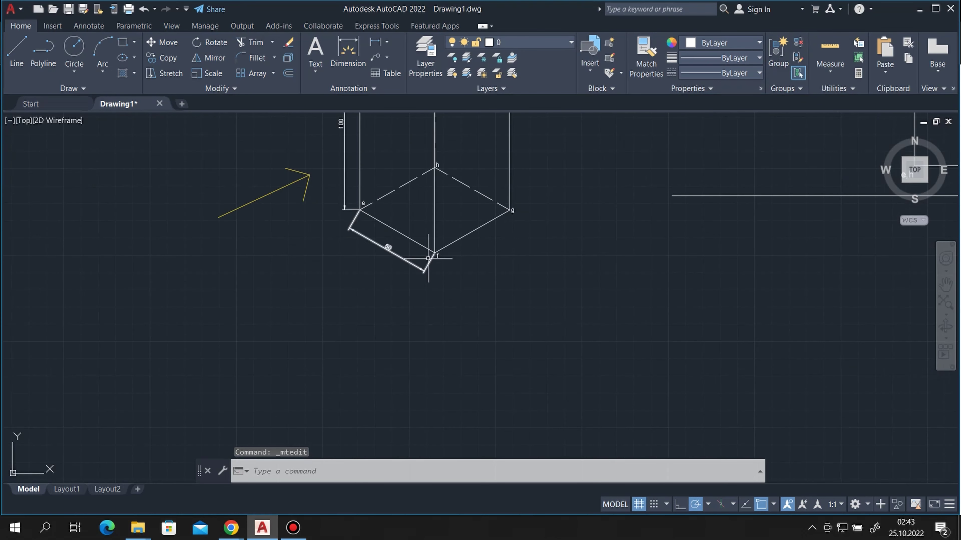
Step: Paste another copy by the bottom-right corner and change its text to f,g
{"action": "scroll", "coordinate": [429, 253], "scroll_direction": "up", "scroll_amount": 3}
{"action": "scroll", "coordinate": [450, 253], "scroll_direction": "down", "scroll_amount": 2}
{"action": "scroll", "coordinate": [525, 199], "scroll_direction": "down", "scroll_amount": 1}
{"action": "scroll", "coordinate": [799, 208], "scroll_direction": "up", "scroll_amount": 5}
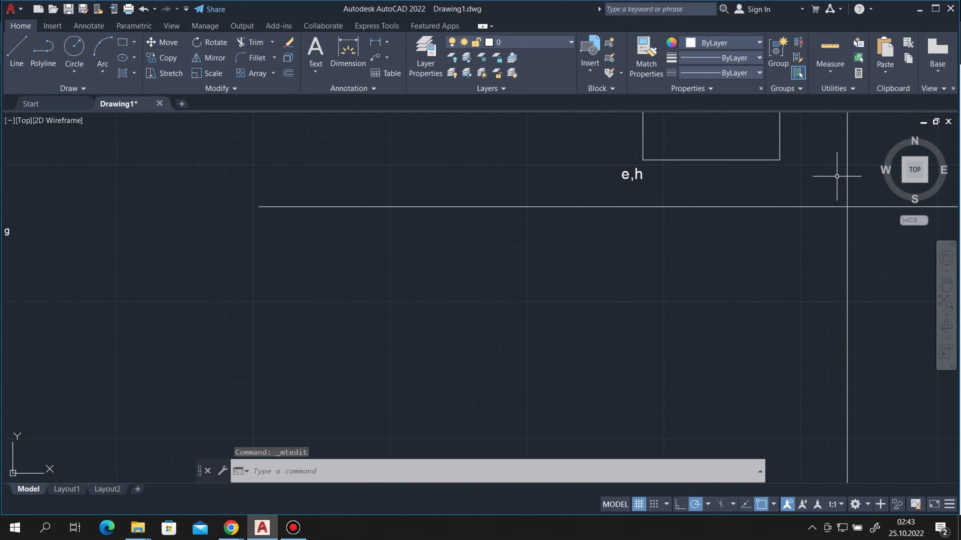
{"action": "scroll", "coordinate": [832, 176], "scroll_direction": "up", "scroll_amount": 2}
{"action": "key", "text": "ctrl+v"}
{"action": "left_click", "coordinate": [754, 176]}
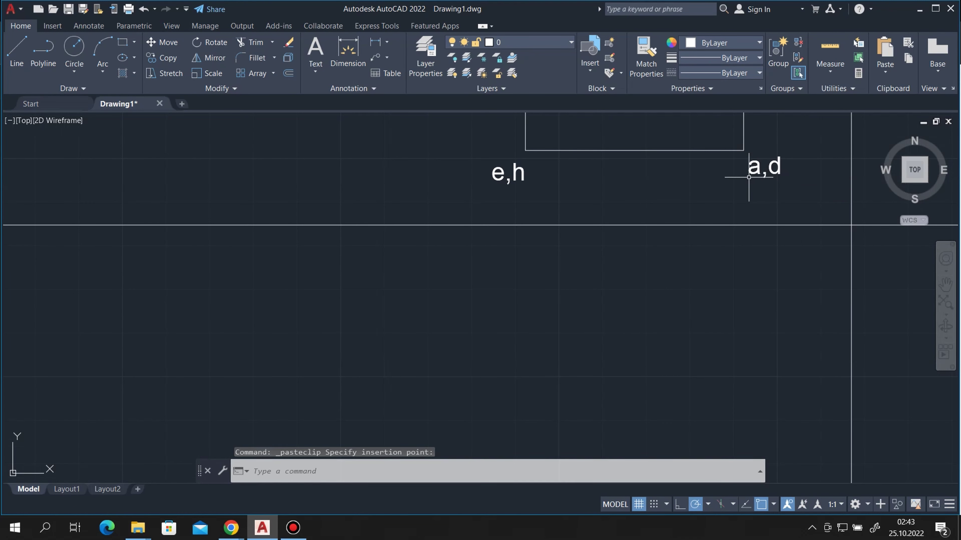
{"action": "double_click", "coordinate": [761, 174]}
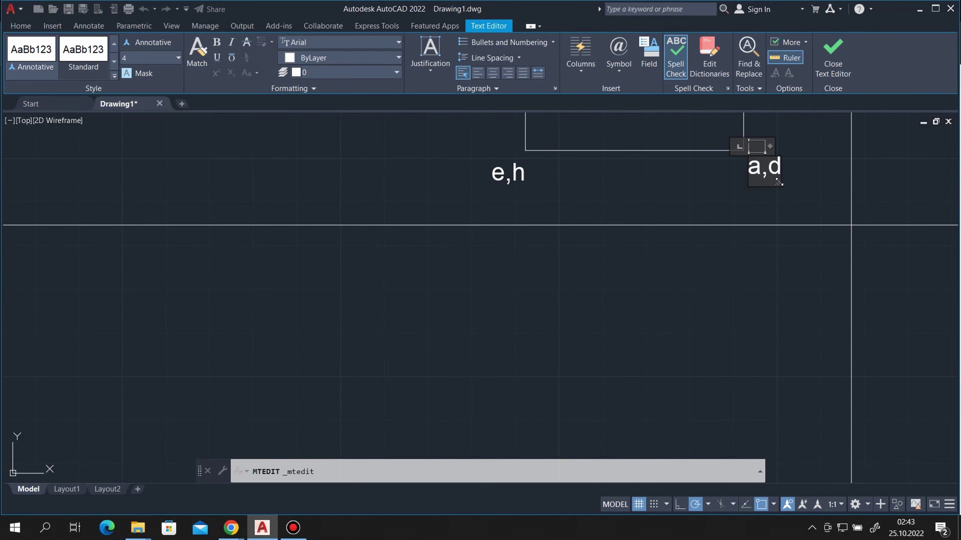
{"action": "key", "text": "Left"}
{"action": "key", "text": "BackSpace"}
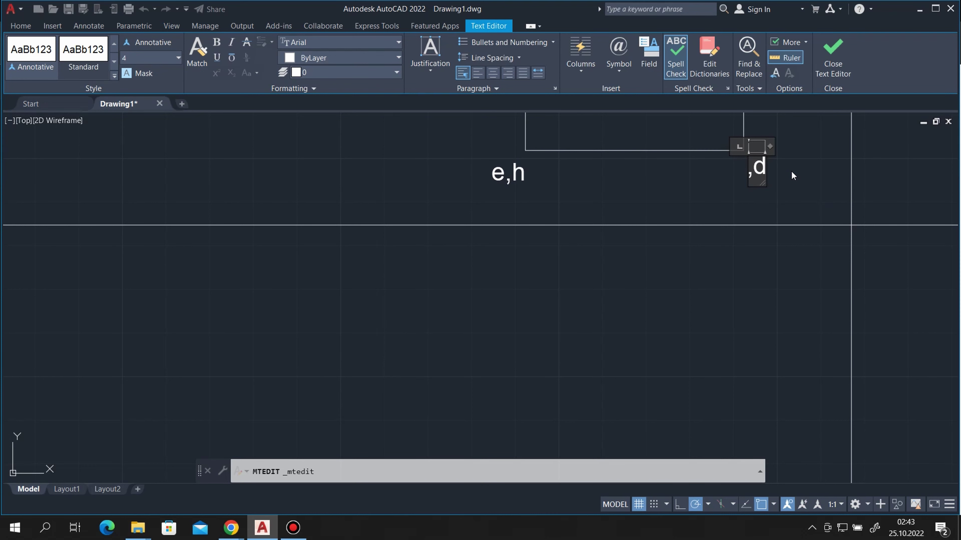
{"action": "type", "text": "f"}
{"action": "key", "text": "Right"}
{"action": "left_click", "coordinate": [832, 56]}
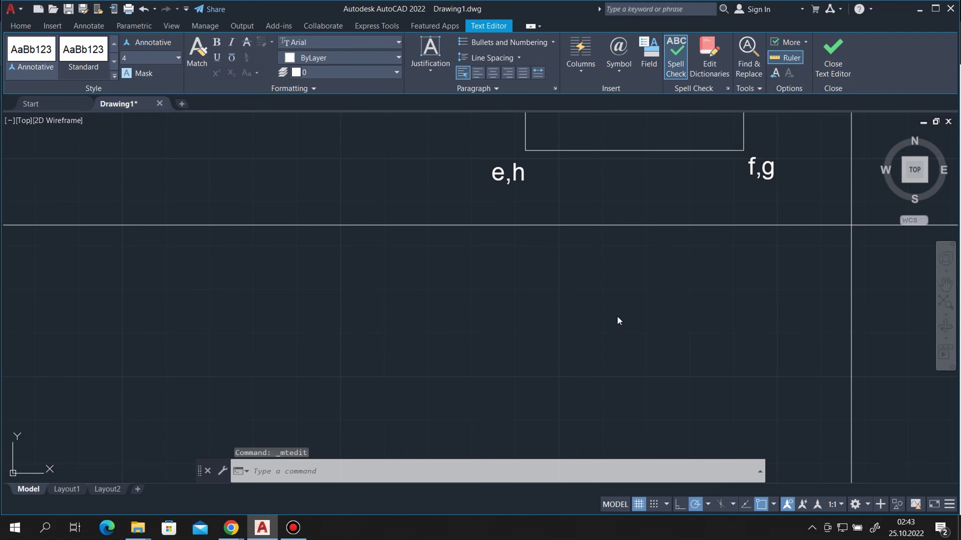
{"action": "scroll", "coordinate": [675, 267], "scroll_direction": "down", "scroll_amount": 4}
{"action": "scroll", "coordinate": [699, 273], "scroll_direction": "down", "scroll_amount": 1}
{"action": "scroll", "coordinate": [378, 322], "scroll_direction": "up", "scroll_amount": 1}
Step: Draw a downward arrow shaft and arrowhead above the prism's top corner
{"action": "scroll", "coordinate": [356, 310], "scroll_direction": "up", "scroll_amount": 1}
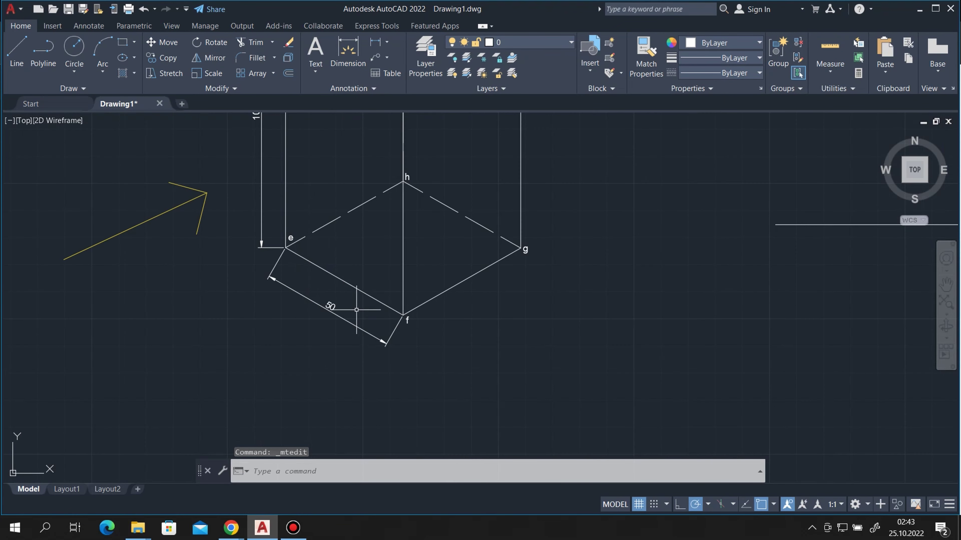
{"action": "scroll", "coordinate": [514, 274], "scroll_direction": "down", "scroll_amount": 5}
{"action": "scroll", "coordinate": [554, 305], "scroll_direction": "down", "scroll_amount": 2}
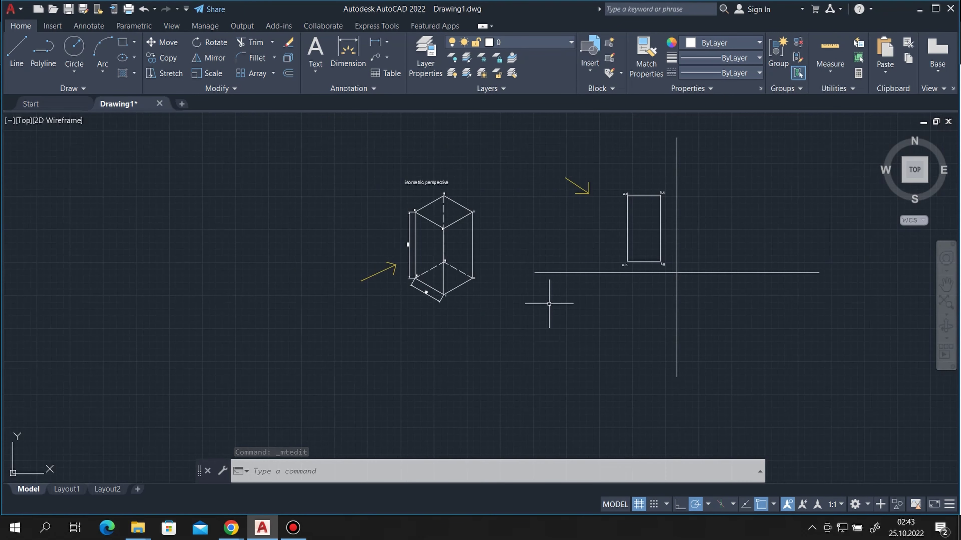
{"action": "scroll", "coordinate": [784, 278], "scroll_direction": "up", "scroll_amount": 2}
{"action": "scroll", "coordinate": [740, 279], "scroll_direction": "up", "scroll_amount": 2}
{"action": "scroll", "coordinate": [731, 283], "scroll_direction": "down", "scroll_amount": 2}
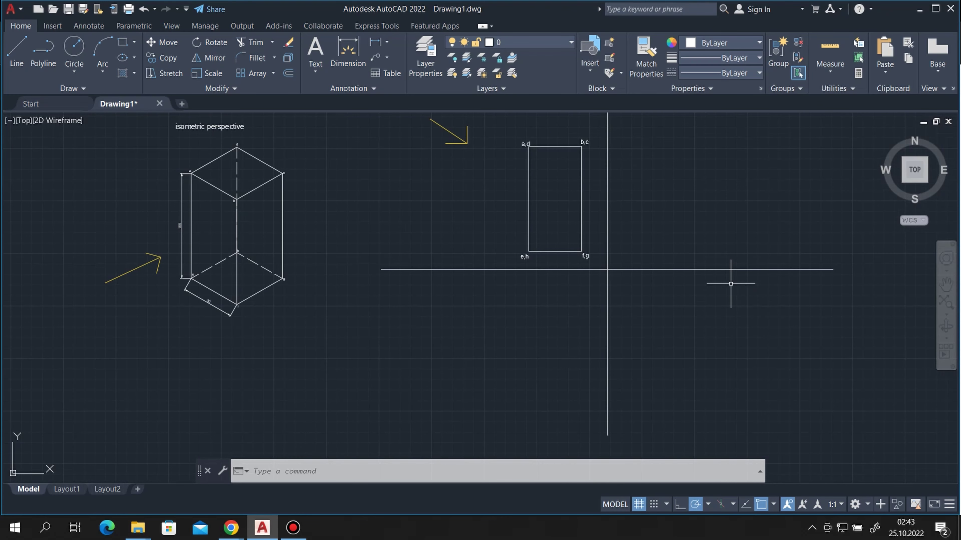
{"action": "scroll", "coordinate": [352, 314], "scroll_direction": "down", "scroll_amount": 2}
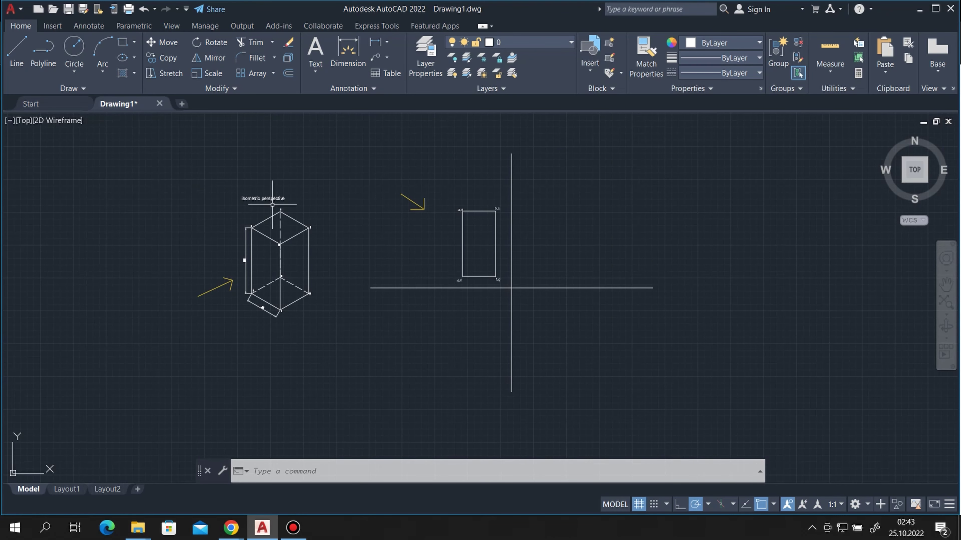
{"action": "scroll", "coordinate": [267, 197], "scroll_direction": "up", "scroll_amount": 2}
{"action": "left_click", "coordinate": [17, 51]}
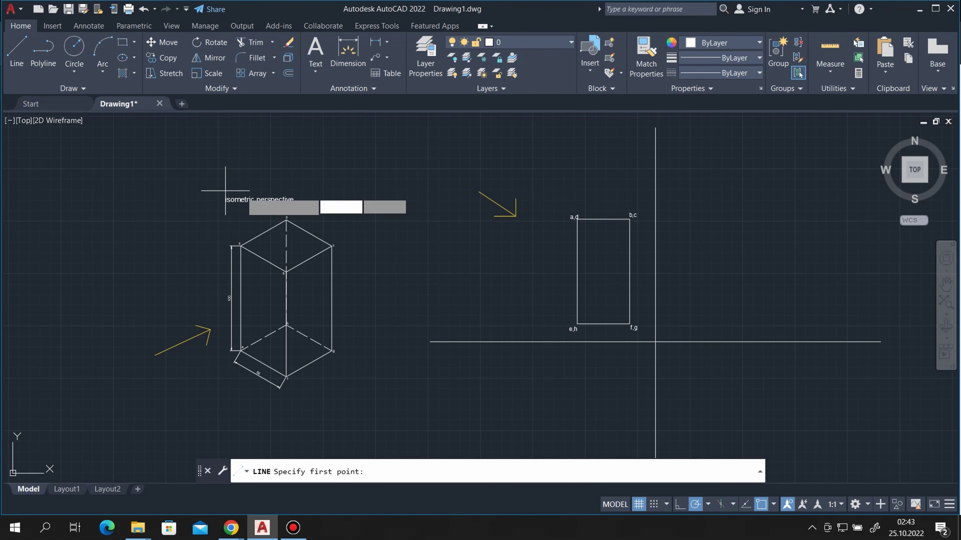
{"action": "left_click", "coordinate": [297, 158]}
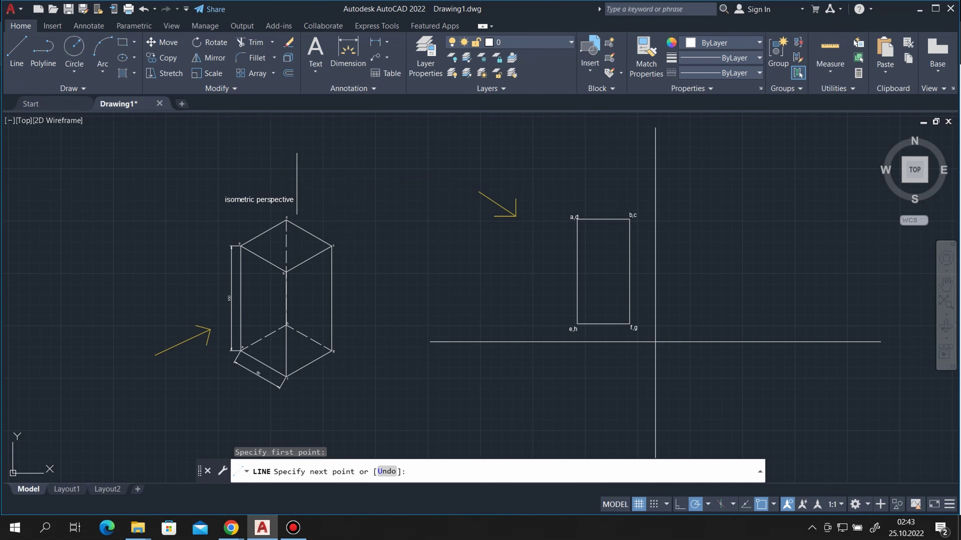
{"action": "scroll", "coordinate": [295, 214], "scroll_direction": "up", "scroll_amount": 2}
{"action": "left_click", "coordinate": [282, 206]}
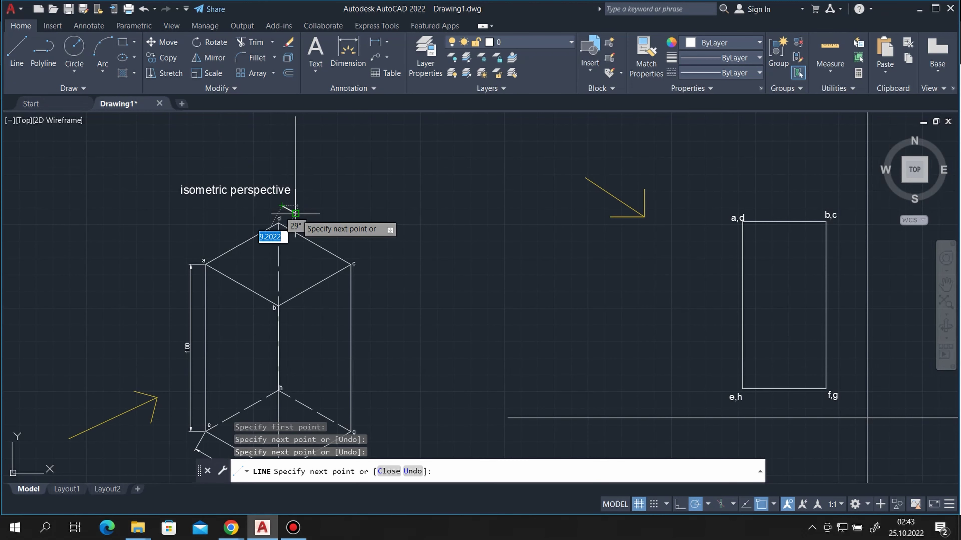
{"action": "left_click", "coordinate": [295, 214]}
{"action": "right_click", "coordinate": [383, 183]}
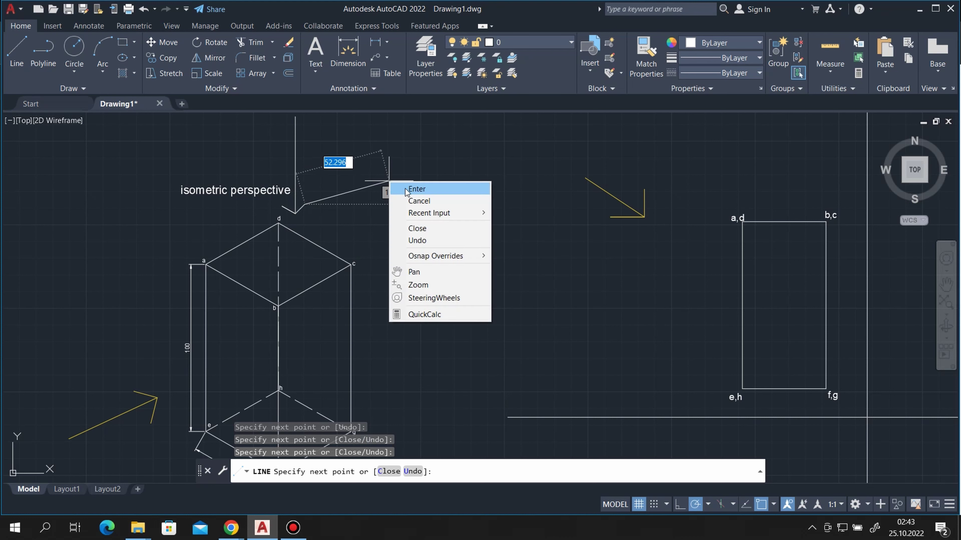
{"action": "left_click", "coordinate": [408, 191]}
Step: Select the arrow's shaft and arrowhead lines and set their colour to red
{"action": "left_click", "coordinate": [321, 219]}
{"action": "left_click", "coordinate": [296, 198]}
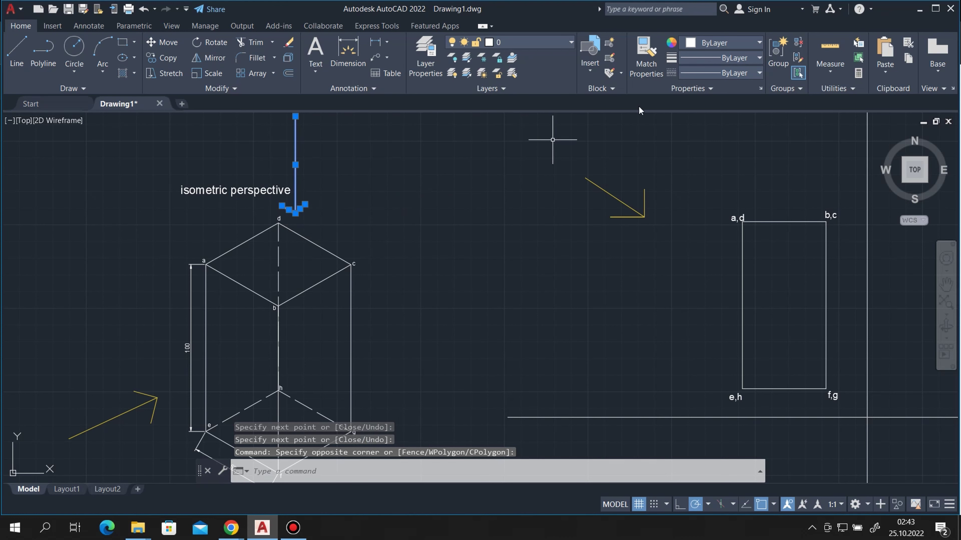
{"action": "left_click", "coordinate": [719, 47]}
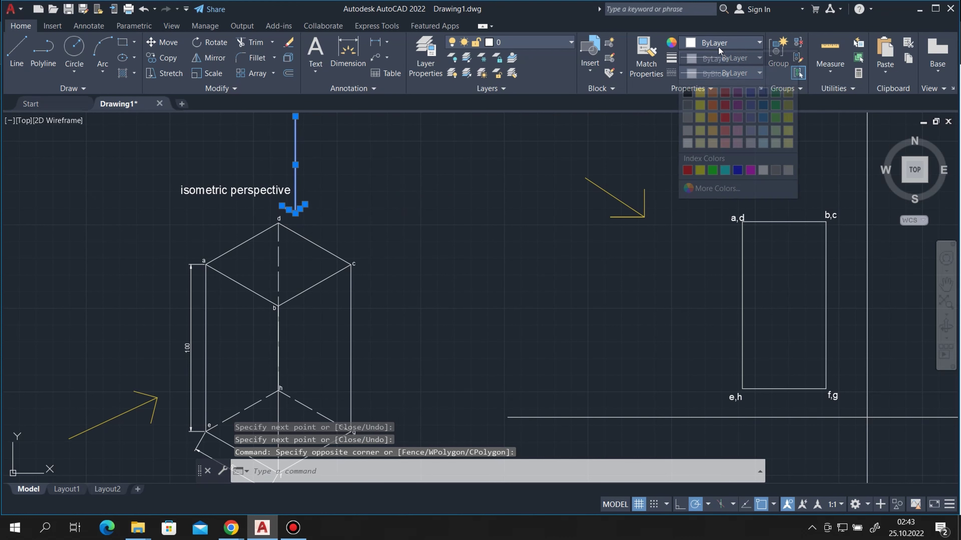
{"action": "left_click", "coordinate": [725, 106]}
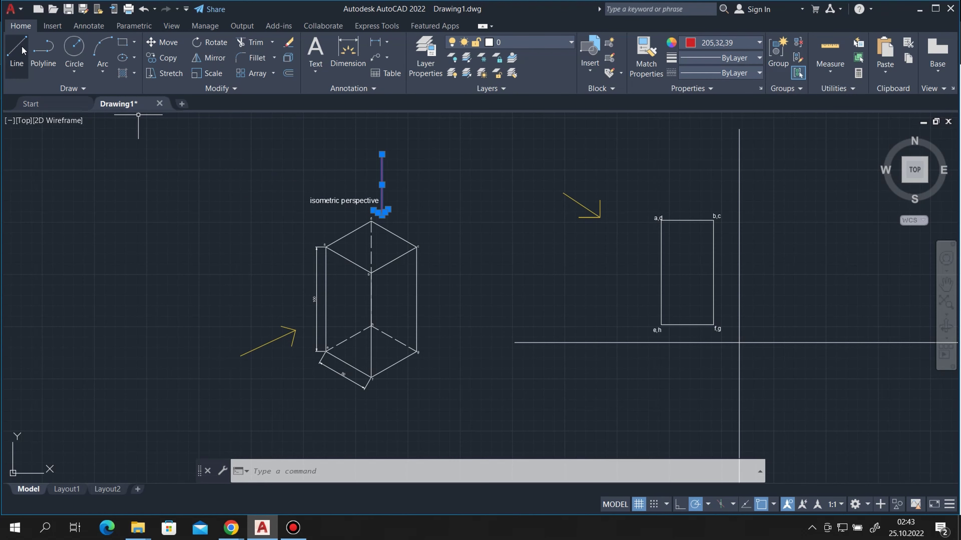
{"action": "left_click", "coordinate": [17, 50]}
{"action": "scroll", "coordinate": [568, 265], "scroll_direction": "down", "scroll_amount": 2}
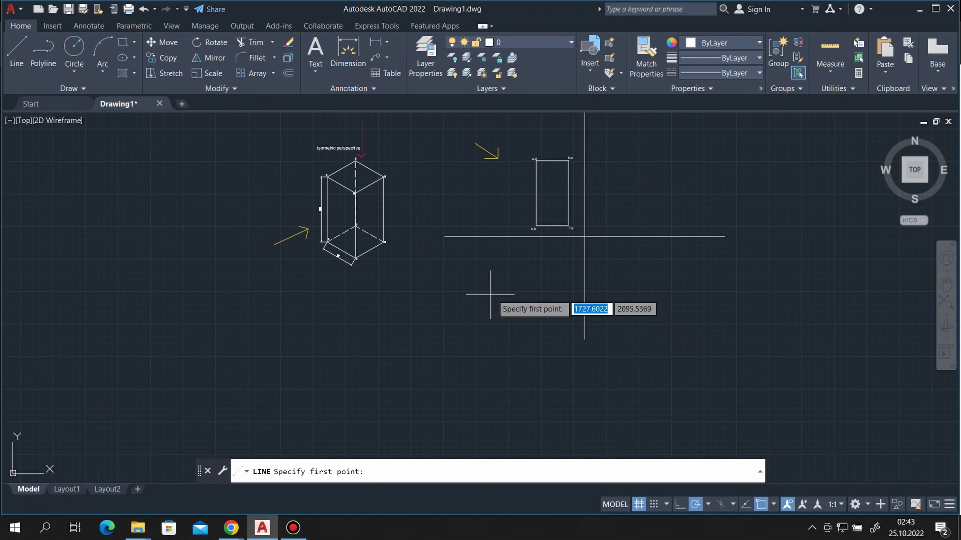
{"action": "scroll", "coordinate": [489, 298], "scroll_direction": "up", "scroll_amount": 2}
Step: Draw a diagonal arrow shaft with one arrowhead side, adjusting its angle by grip
{"action": "left_click", "coordinate": [476, 299]}
{"action": "left_click", "coordinate": [505, 278]}
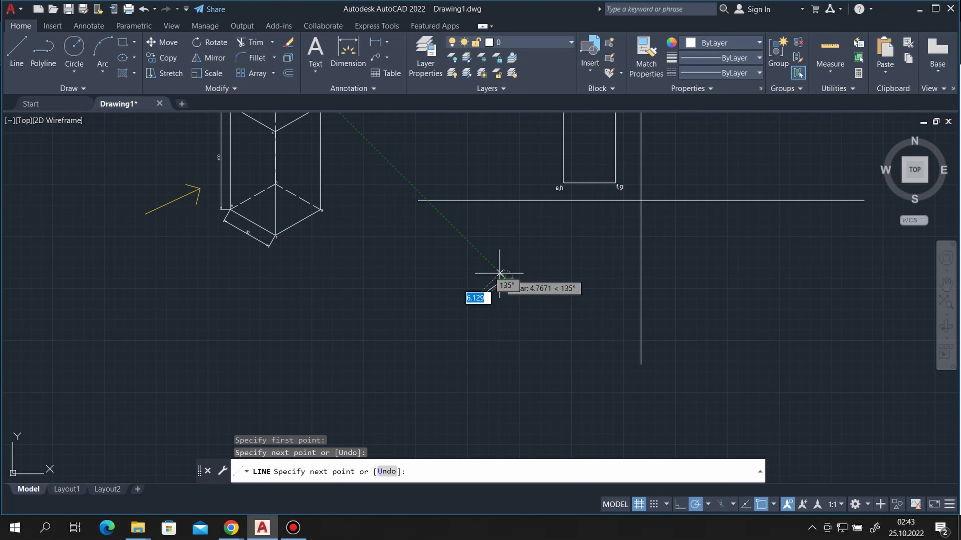
{"action": "left_click", "coordinate": [498, 271]}
{"action": "scroll", "coordinate": [491, 271], "scroll_direction": "up", "scroll_amount": 2}
{"action": "key", "text": "Escape"}
{"action": "left_click", "coordinate": [489, 254]}
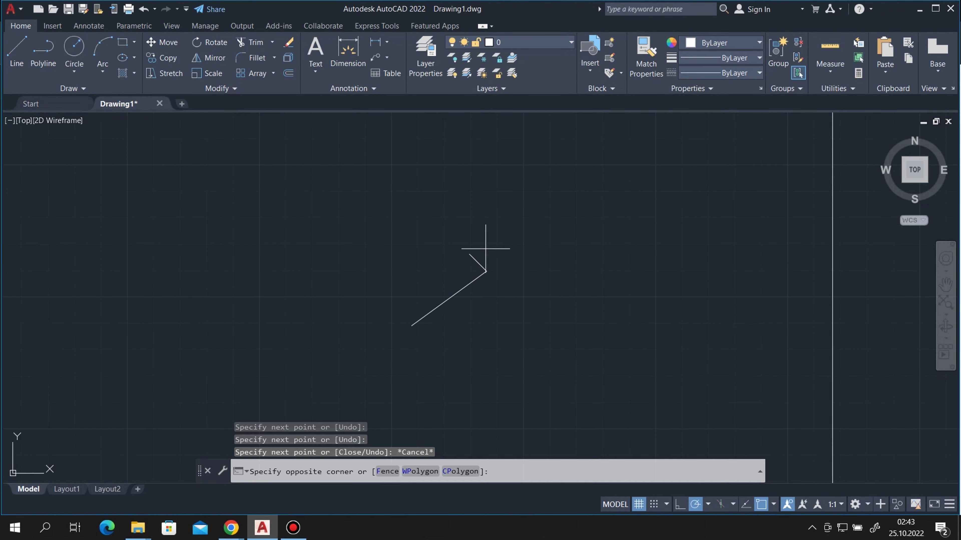
{"action": "left_click", "coordinate": [469, 254]}
{"action": "left_click", "coordinate": [457, 267]}
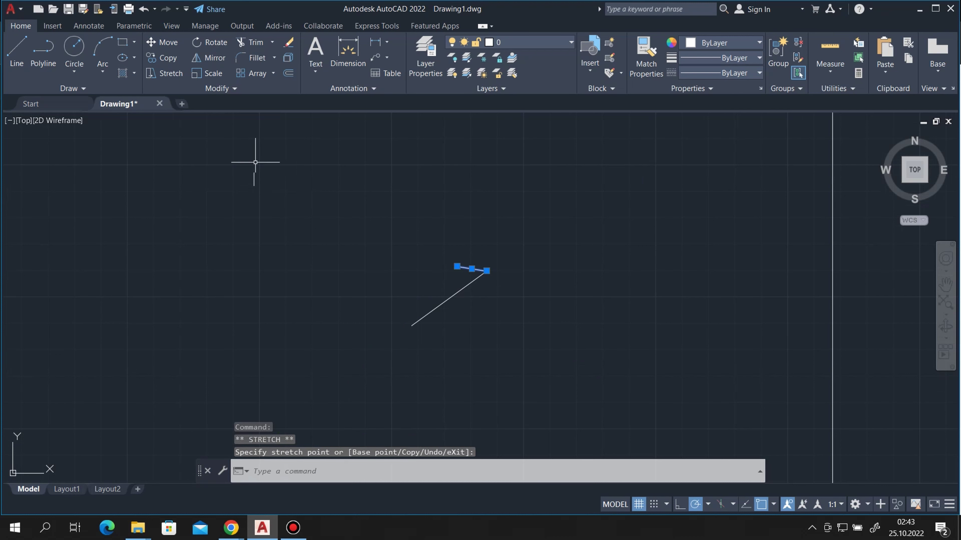
{"action": "key", "text": "Escape"}
Step: Add the second arrowhead side from the arrow's tip
{"action": "left_click", "coordinate": [17, 51]}
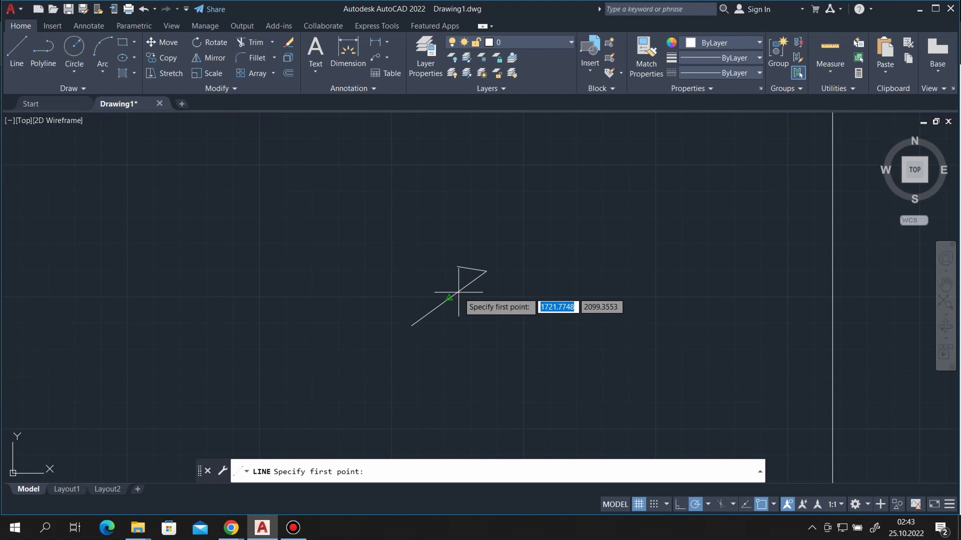
{"action": "left_click", "coordinate": [486, 271]}
{"action": "left_click", "coordinate": [476, 296]}
{"action": "right_click", "coordinate": [404, 208]}
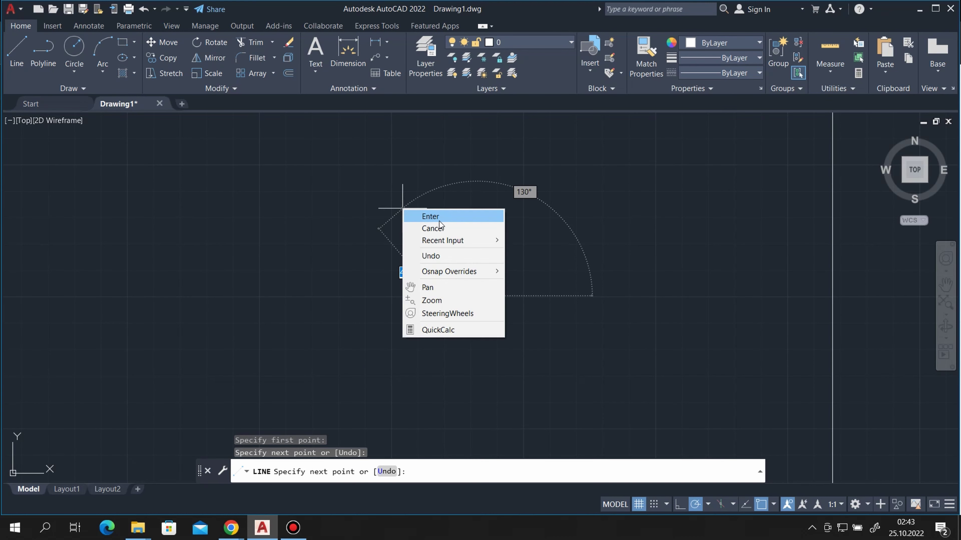
{"action": "left_click", "coordinate": [416, 217]}
Step: Window-select all three arrow lines and set their colour to red
{"action": "left_click", "coordinate": [348, 184]}
{"action": "left_click", "coordinate": [491, 392]}
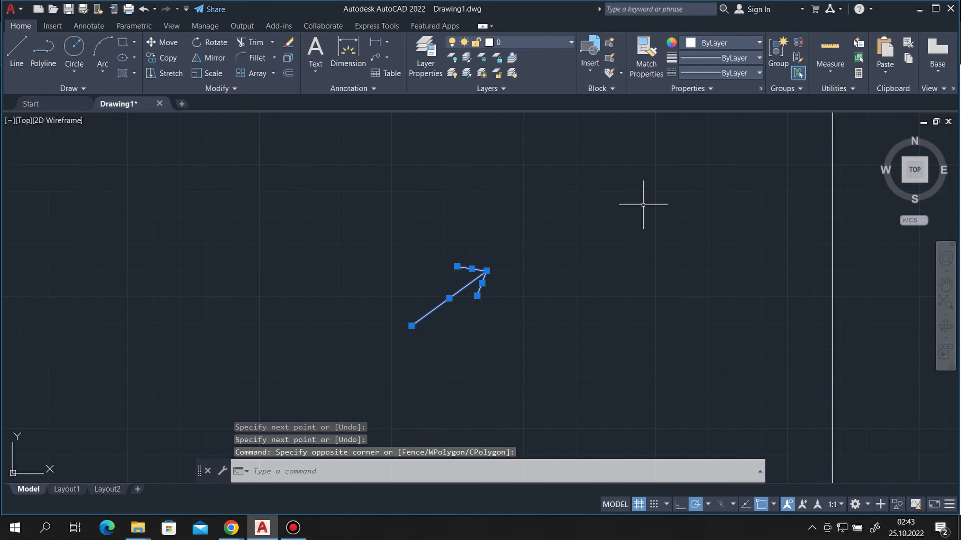
{"action": "left_click", "coordinate": [705, 43]}
{"action": "left_click", "coordinate": [721, 108]}
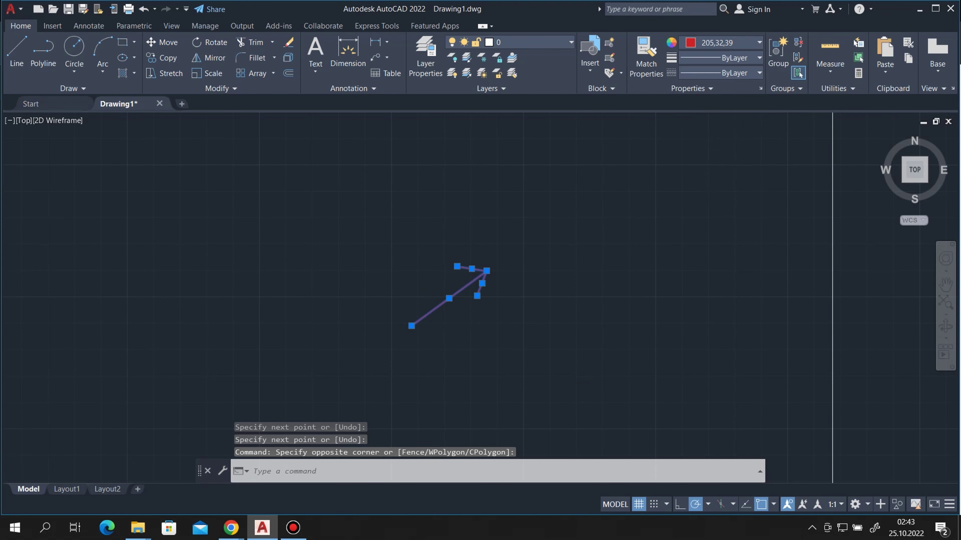
{"action": "scroll", "coordinate": [363, 289], "scroll_direction": "down", "scroll_amount": 2}
{"action": "key", "text": "Escape"}
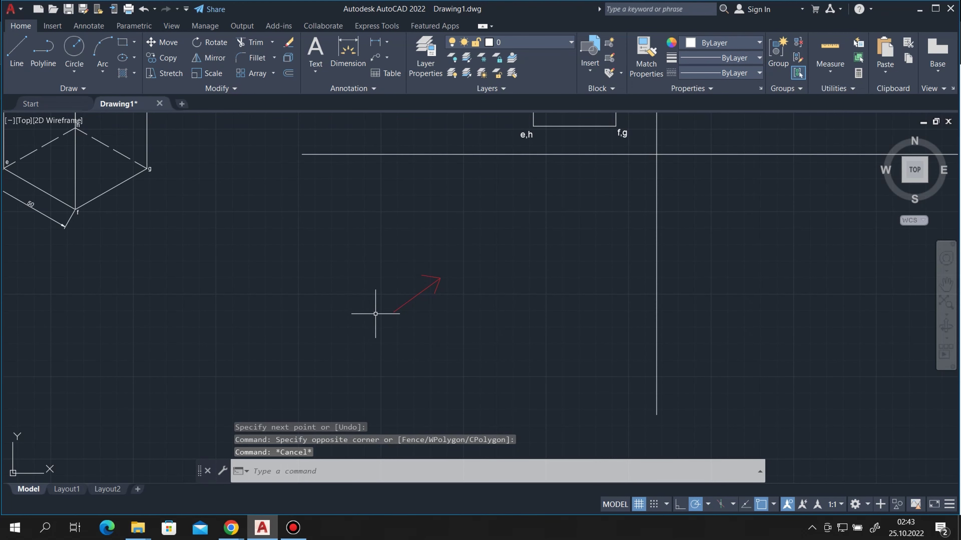
{"action": "scroll", "coordinate": [375, 315], "scroll_direction": "down", "scroll_amount": 2}
{"action": "scroll", "coordinate": [580, 311], "scroll_direction": "up", "scroll_amount": 2}
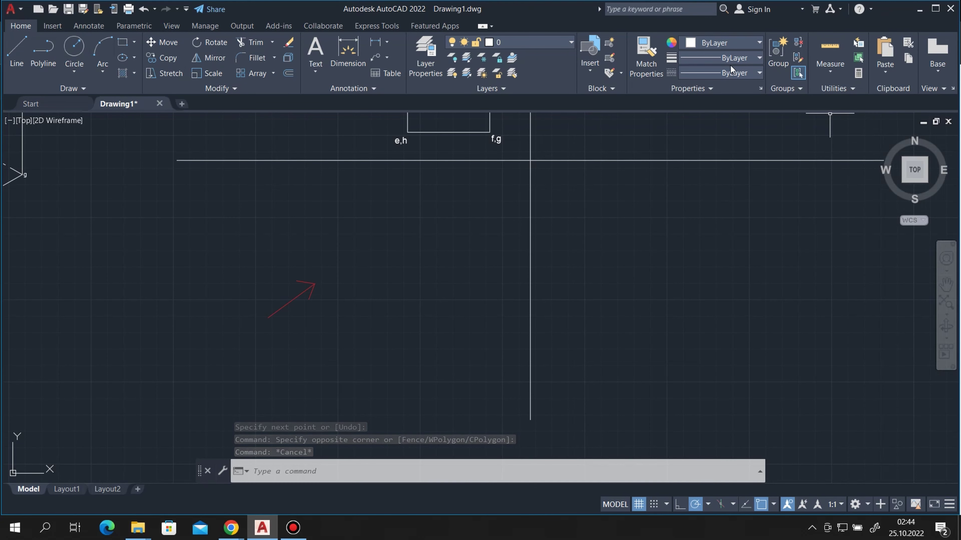
Step: Set the current object colour to grey
{"action": "left_click", "coordinate": [712, 47]}
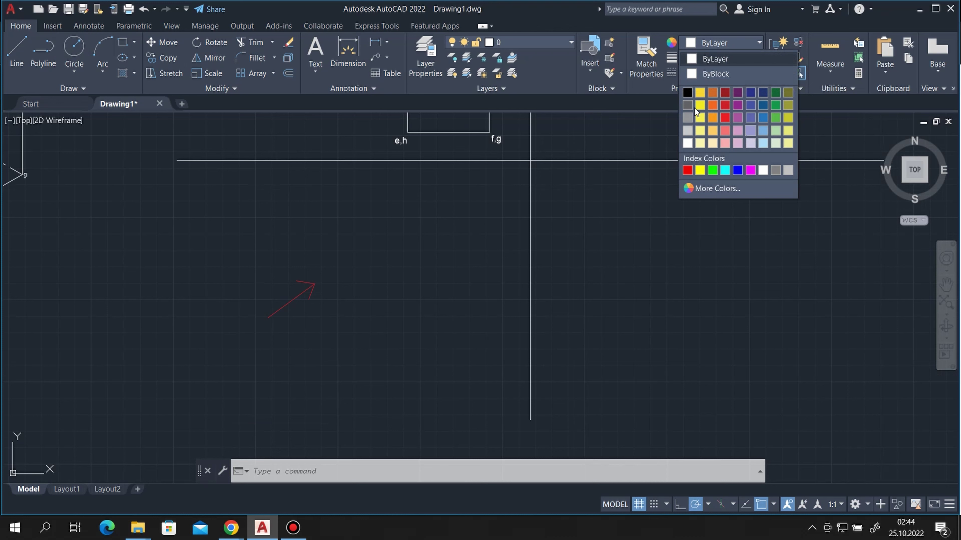
{"action": "left_click", "coordinate": [682, 117]}
{"action": "left_click", "coordinate": [735, 43]}
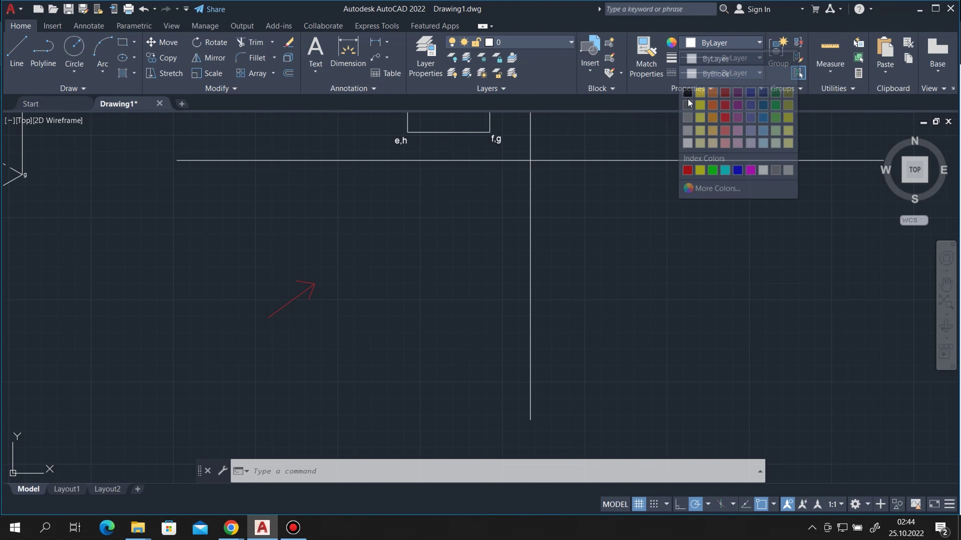
{"action": "left_click", "coordinate": [687, 117]}
Step: Drop vertical projection lines from e,h and f,g past the reference line, then reset colour to ByLayer
{"action": "left_click", "coordinate": [16, 51]}
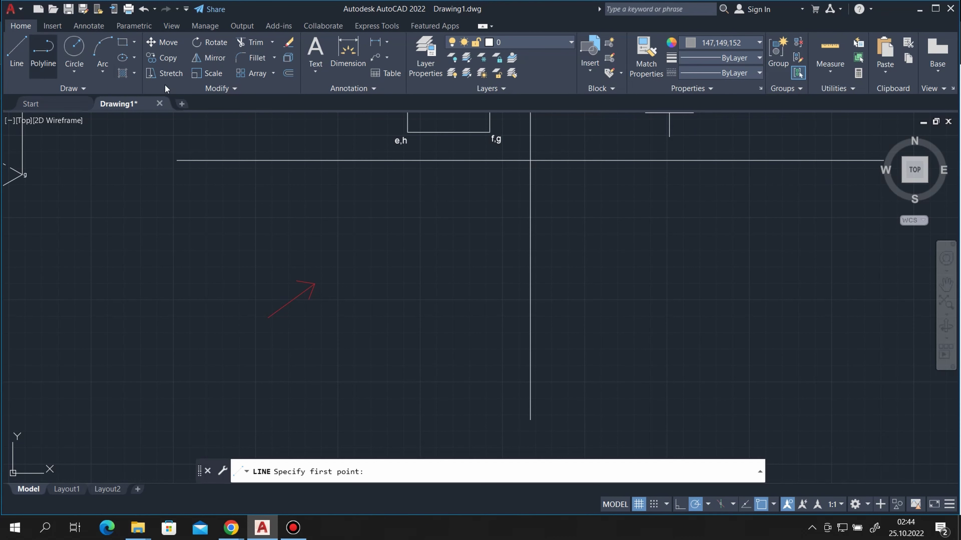
{"action": "left_click", "coordinate": [407, 132]}
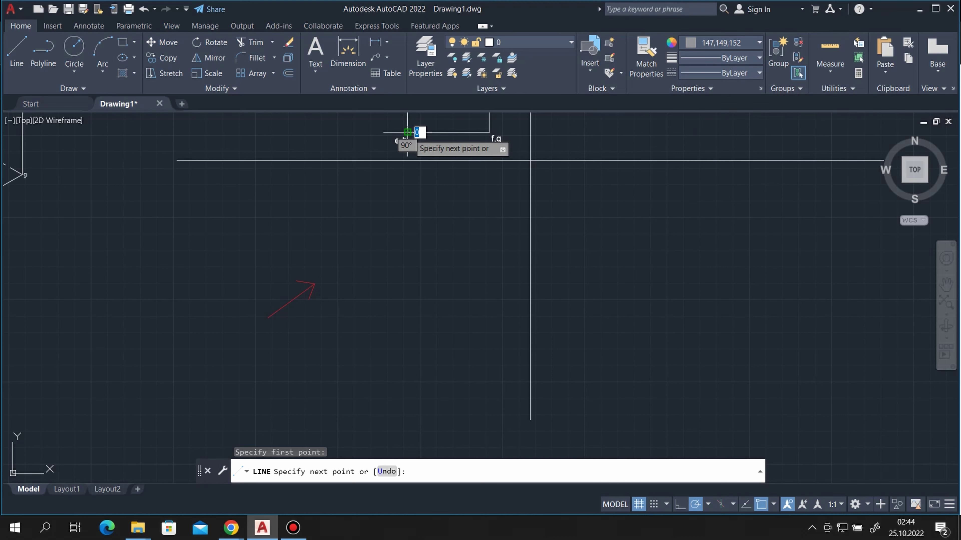
{"action": "left_click", "coordinate": [407, 208]}
{"action": "right_click", "coordinate": [456, 209]}
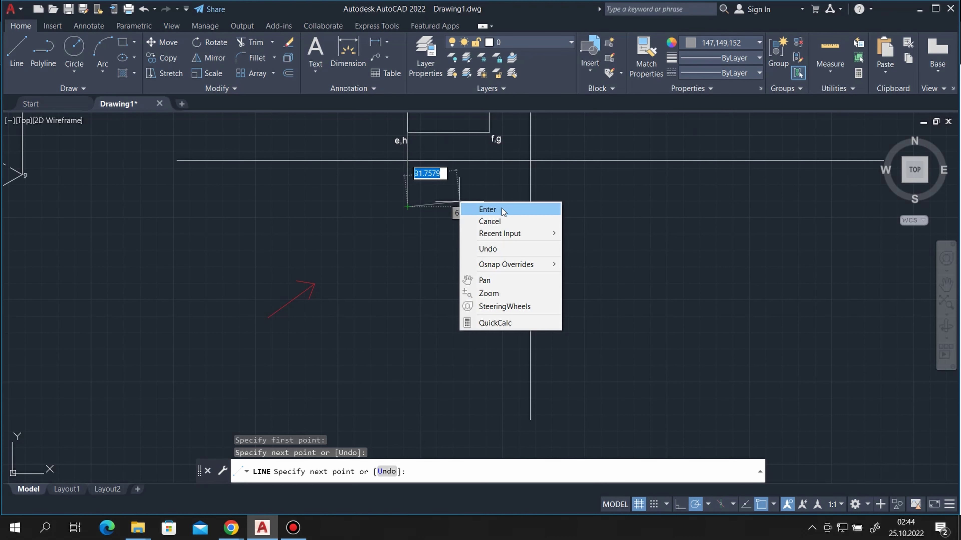
{"action": "left_click", "coordinate": [473, 209]}
{"action": "left_click", "coordinate": [16, 51]}
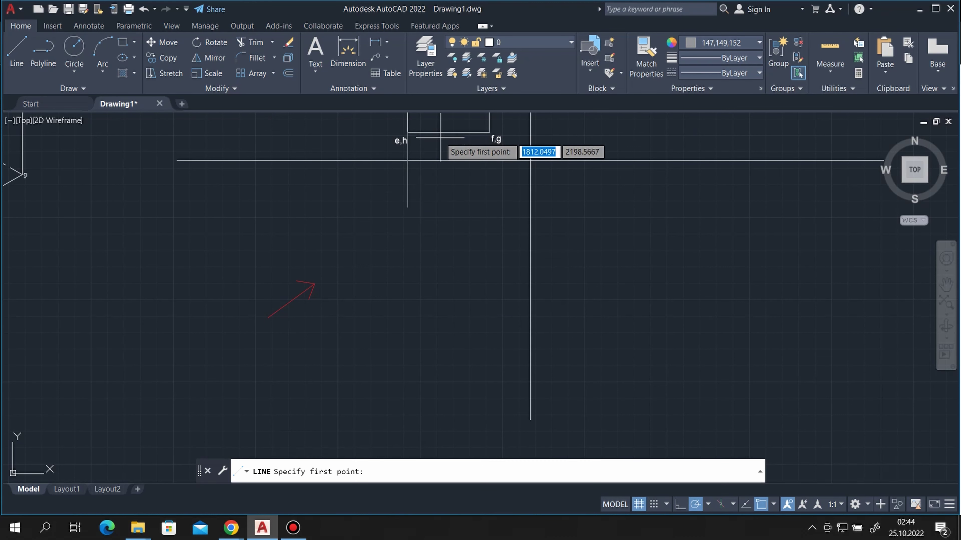
{"action": "left_click", "coordinate": [489, 132]}
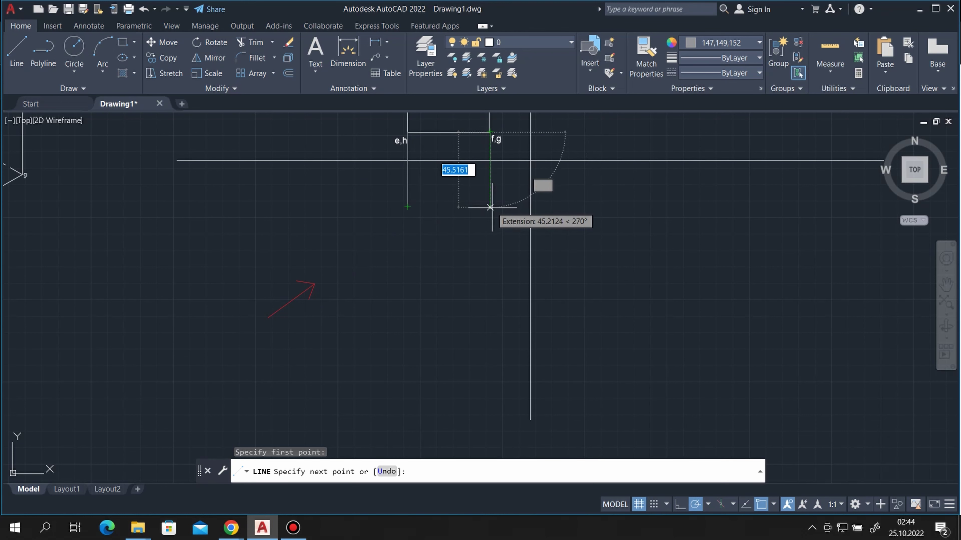
{"action": "left_click", "coordinate": [490, 219]}
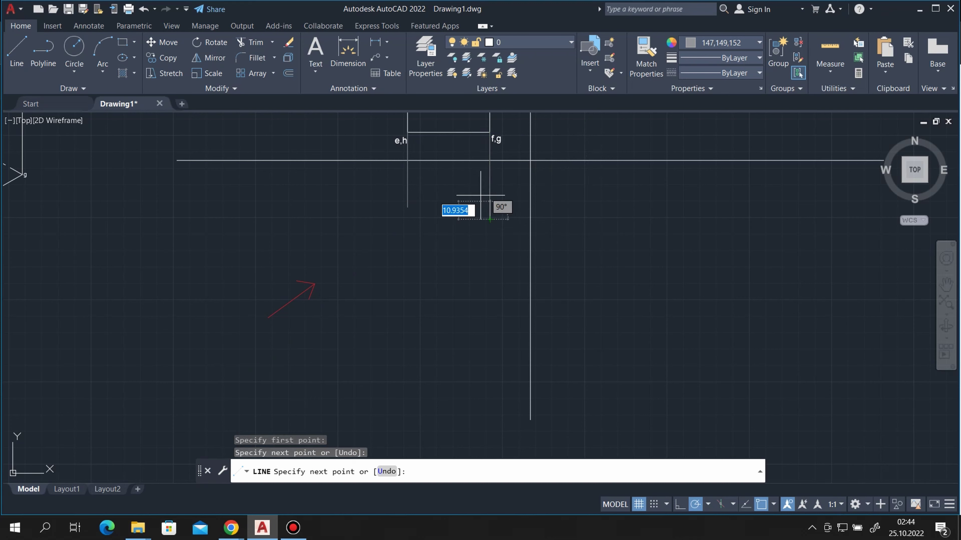
{"action": "scroll", "coordinate": [475, 194], "scroll_direction": "up", "scroll_amount": 2}
{"action": "key", "text": "Escape"}
{"action": "left_click", "coordinate": [718, 42]}
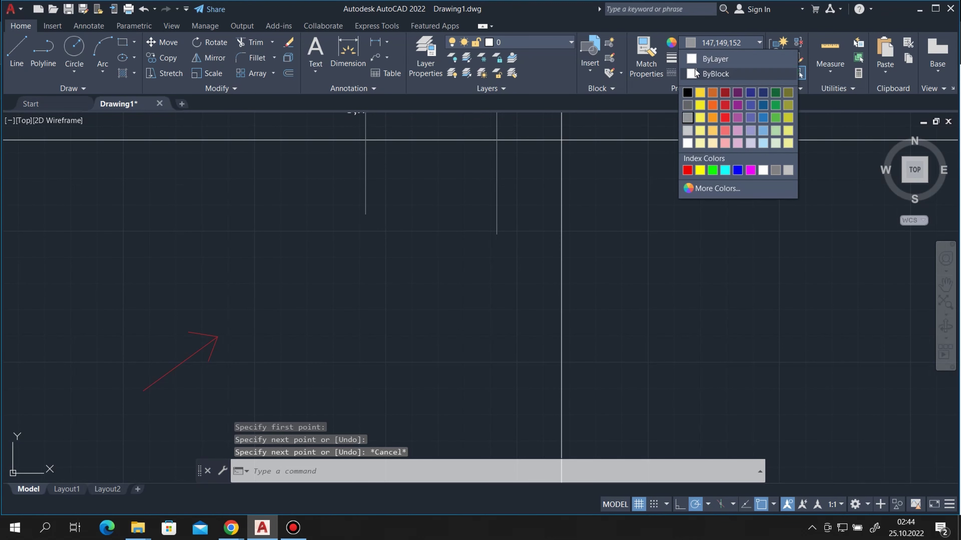
{"action": "left_click", "coordinate": [692, 64]}
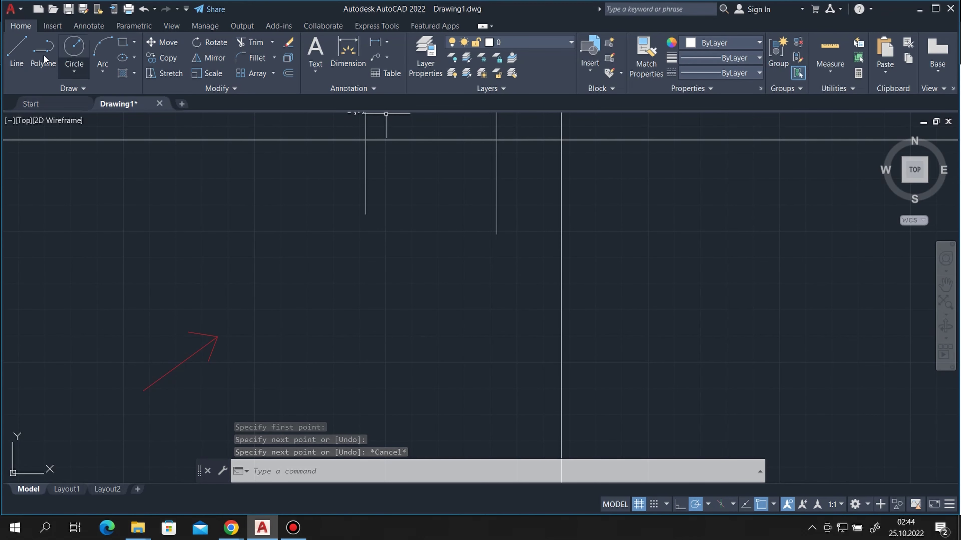
Step: Draw the 50-unit top edge between the projection lines and trim the stub below it
{"action": "left_click", "coordinate": [24, 50]}
{"action": "left_click", "coordinate": [365, 214]}
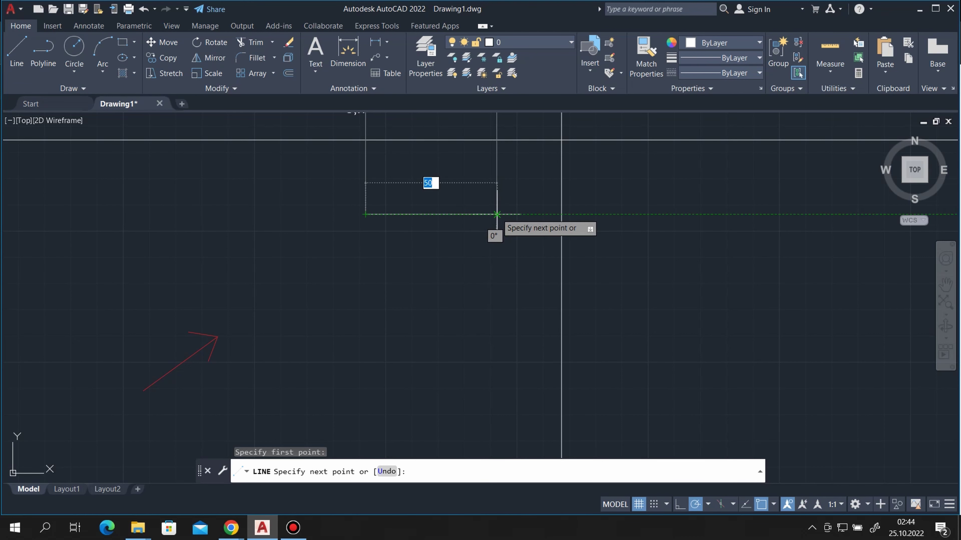
{"action": "left_click", "coordinate": [497, 214]}
{"action": "right_click", "coordinate": [510, 192]}
{"action": "left_click", "coordinate": [544, 191]}
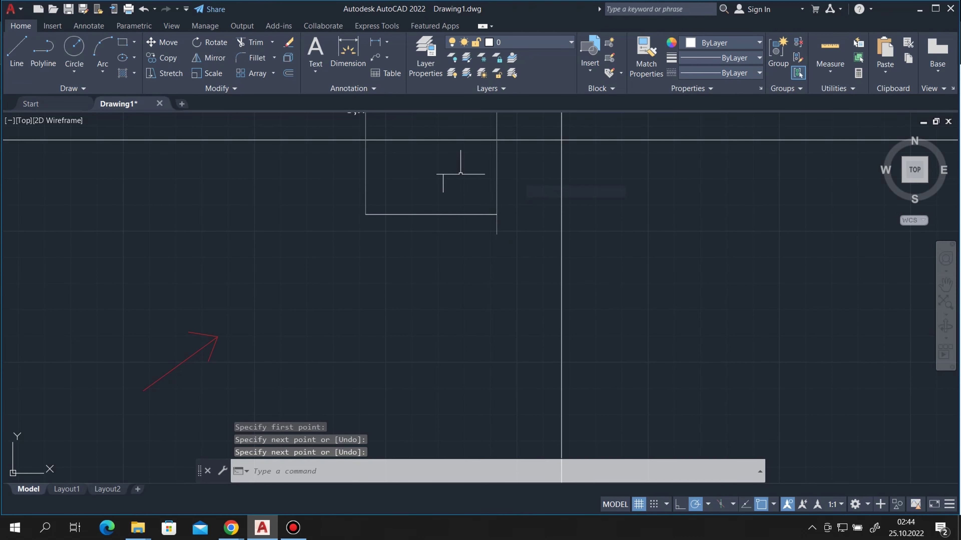
{"action": "left_click", "coordinate": [248, 43]}
{"action": "left_click", "coordinate": [496, 227]}
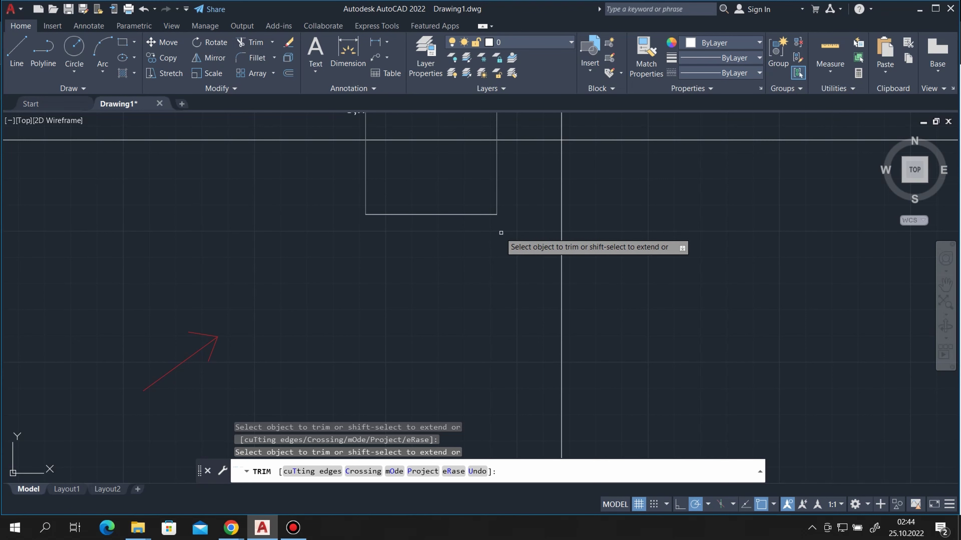
{"action": "key", "text": "Return"}
Step: Draw the 50-unit down and across edges and close the square
{"action": "left_click", "coordinate": [17, 49]}
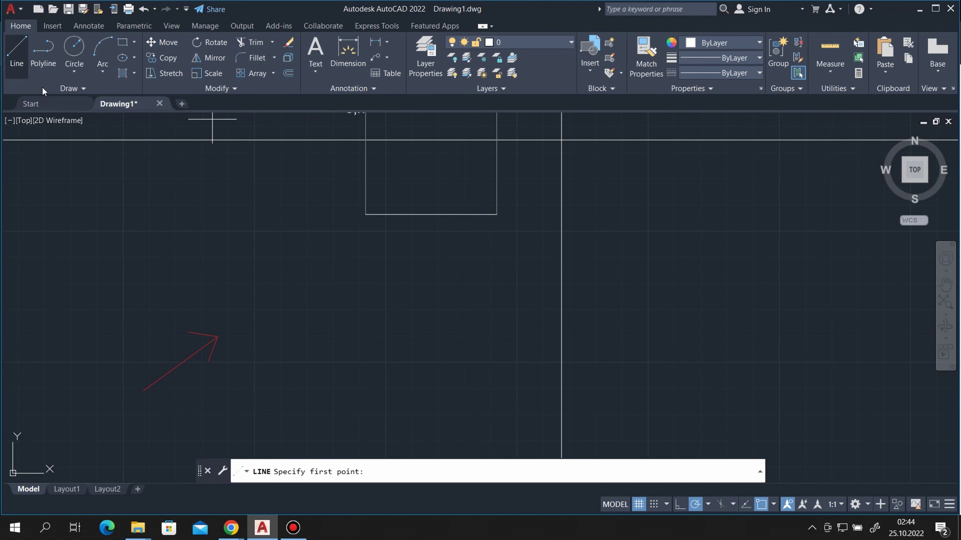
{"action": "left_click", "coordinate": [364, 215]}
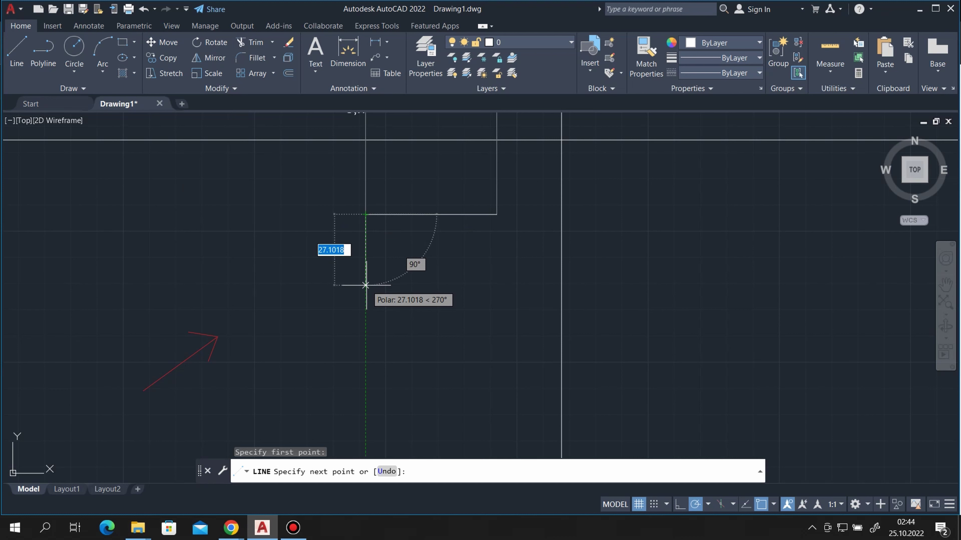
{"action": "type", "text": "0"}
{"action": "key", "text": "Return"}
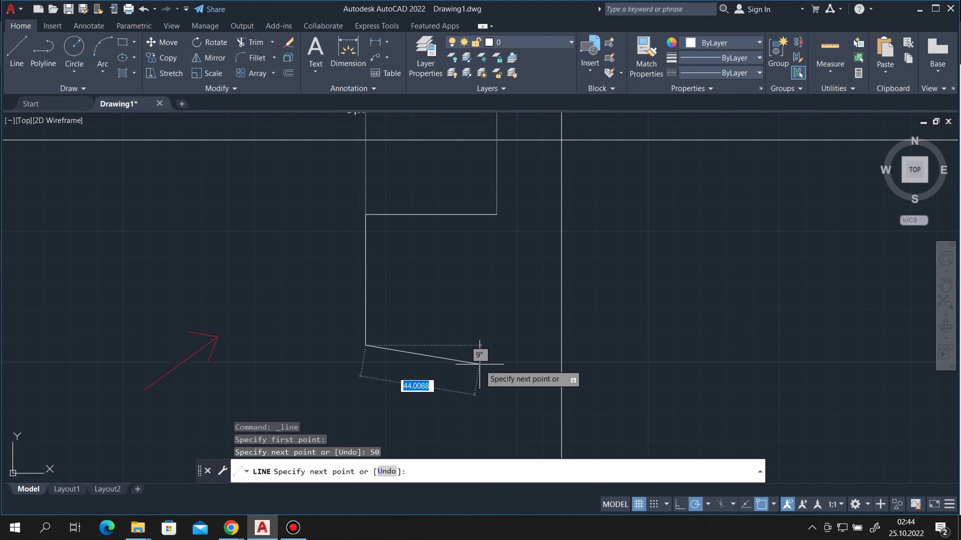
{"action": "key", "text": "BackSpace"}
{"action": "type", "text": "50"}
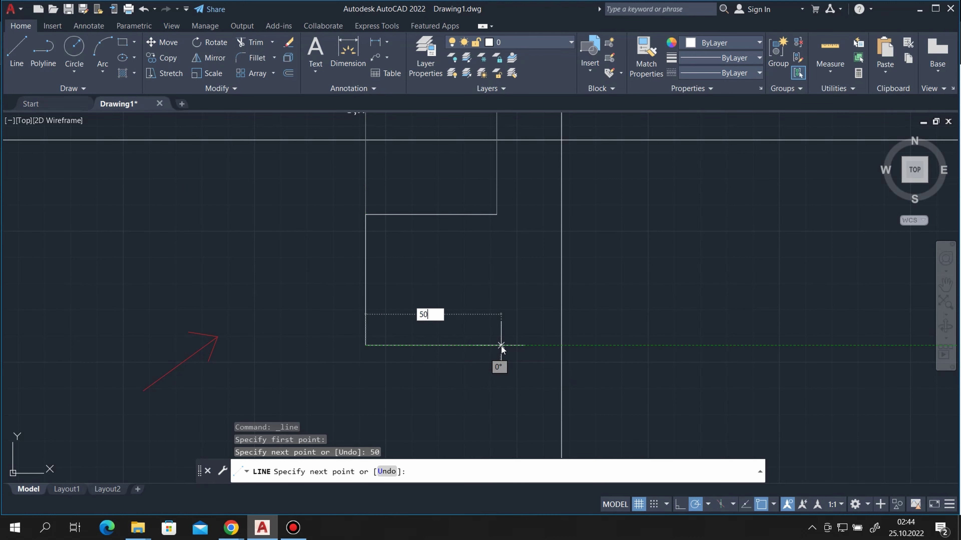
{"action": "key", "text": "Return"}
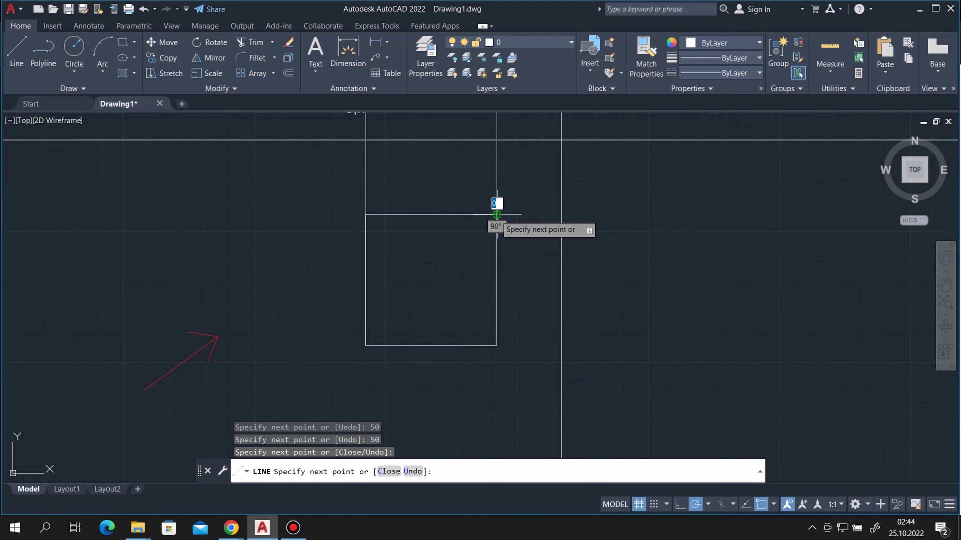
{"action": "right_click", "coordinate": [501, 286]}
{"action": "left_click", "coordinate": [522, 295]}
{"action": "scroll", "coordinate": [311, 302], "scroll_direction": "down", "scroll_amount": 2}
{"action": "scroll", "coordinate": [335, 304], "scroll_direction": "down", "scroll_amount": 2}
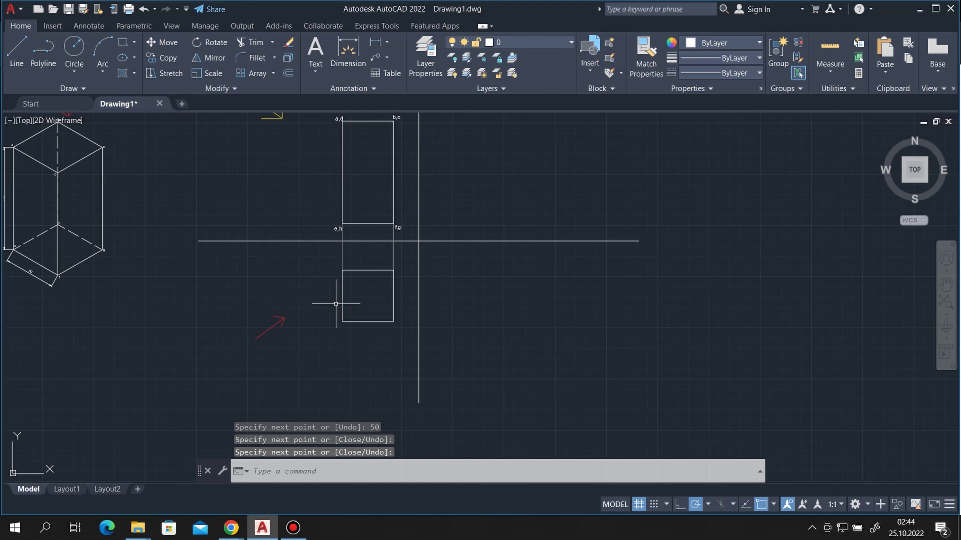
{"action": "scroll", "coordinate": [402, 219], "scroll_direction": "up", "scroll_amount": 2}
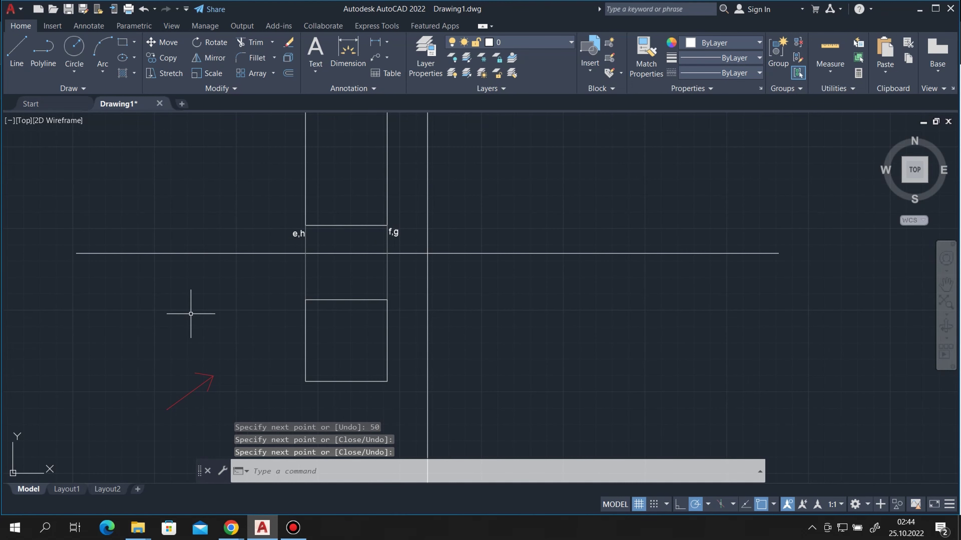
{"action": "scroll", "coordinate": [208, 356], "scroll_direction": "down", "scroll_amount": 2}
{"action": "scroll", "coordinate": [226, 349], "scroll_direction": "up", "scroll_amount": 2}
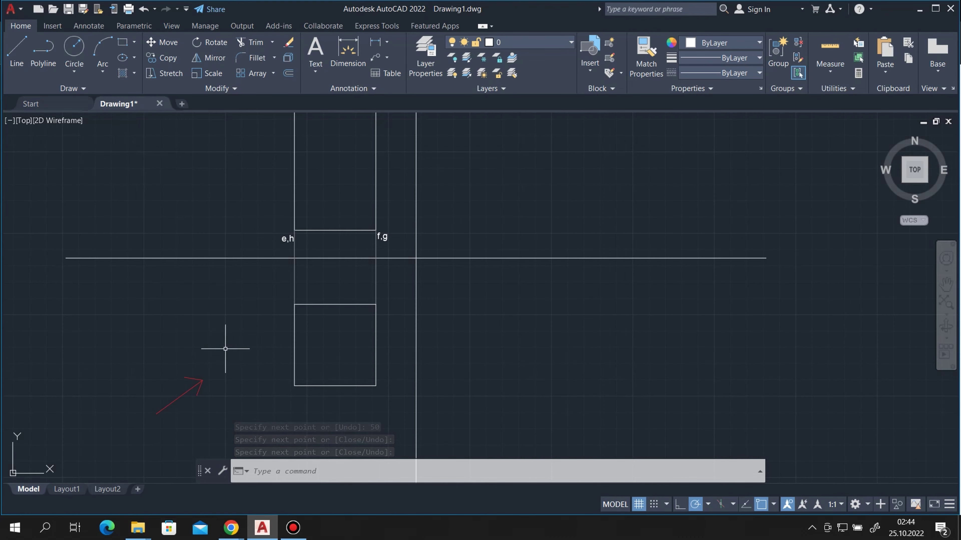
{"action": "scroll", "coordinate": [433, 266], "scroll_direction": "down", "scroll_amount": 2}
{"action": "scroll", "coordinate": [461, 272], "scroll_direction": "down", "scroll_amount": 2}
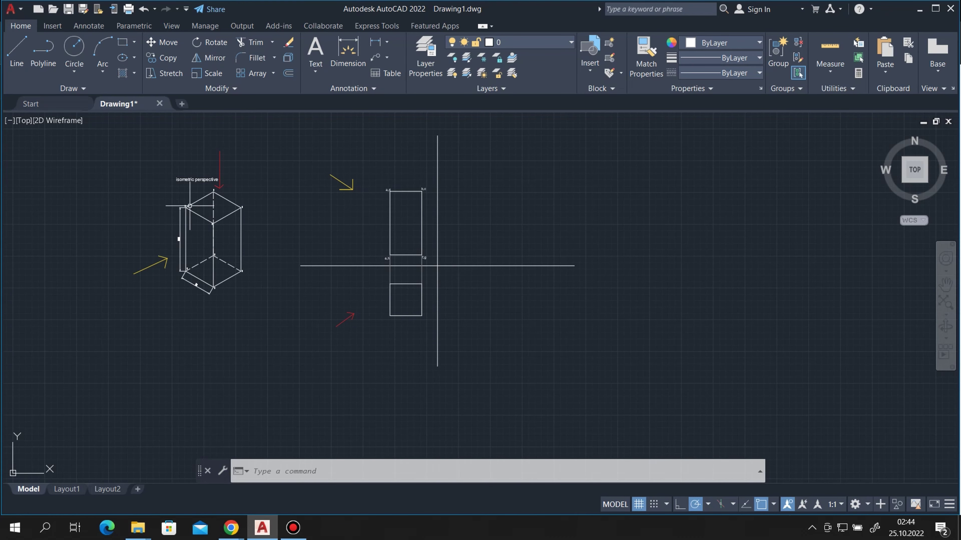
{"action": "scroll", "coordinate": [233, 177], "scroll_direction": "up", "scroll_amount": 2}
{"action": "scroll", "coordinate": [229, 212], "scroll_direction": "up", "scroll_amount": 2}
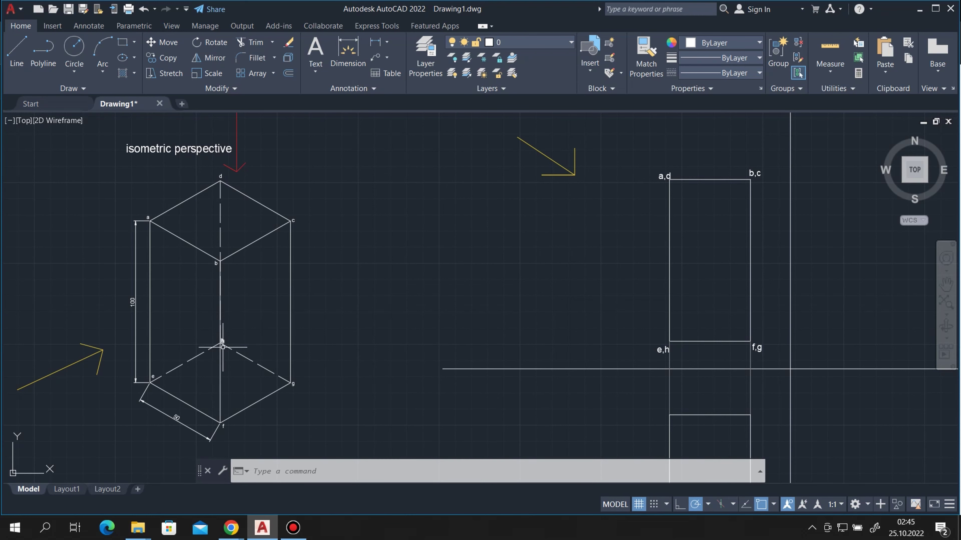
{"action": "scroll", "coordinate": [223, 347], "scroll_direction": "up", "scroll_amount": 2}
{"action": "scroll", "coordinate": [203, 329], "scroll_direction": "down", "scroll_amount": 2}
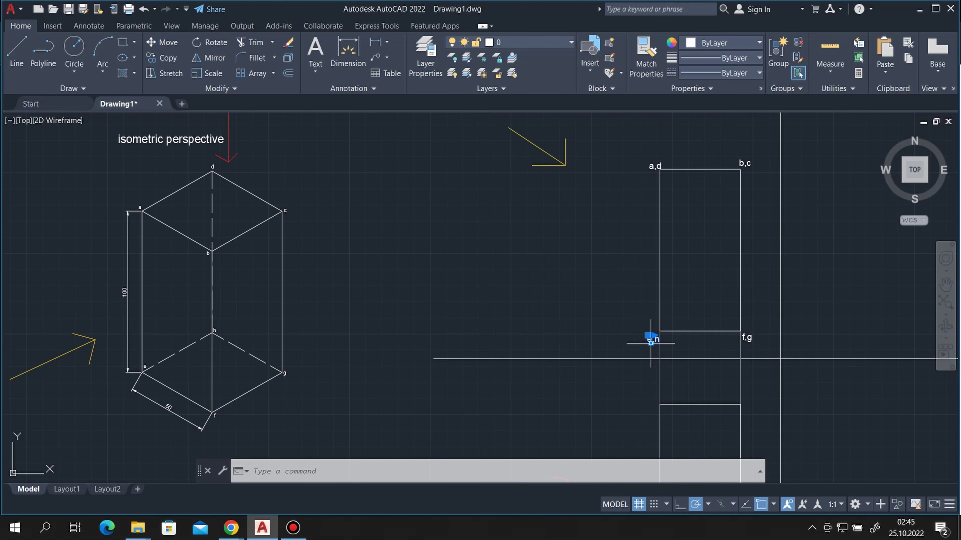
Step: Paste a copy of the e,h label at the square's top-left corner and edit it to d,h
{"action": "key", "text": "ctrl+c"}
{"action": "key", "text": "ctrl+v"}
{"action": "scroll", "coordinate": [605, 382], "scroll_direction": "down", "scroll_amount": 4}
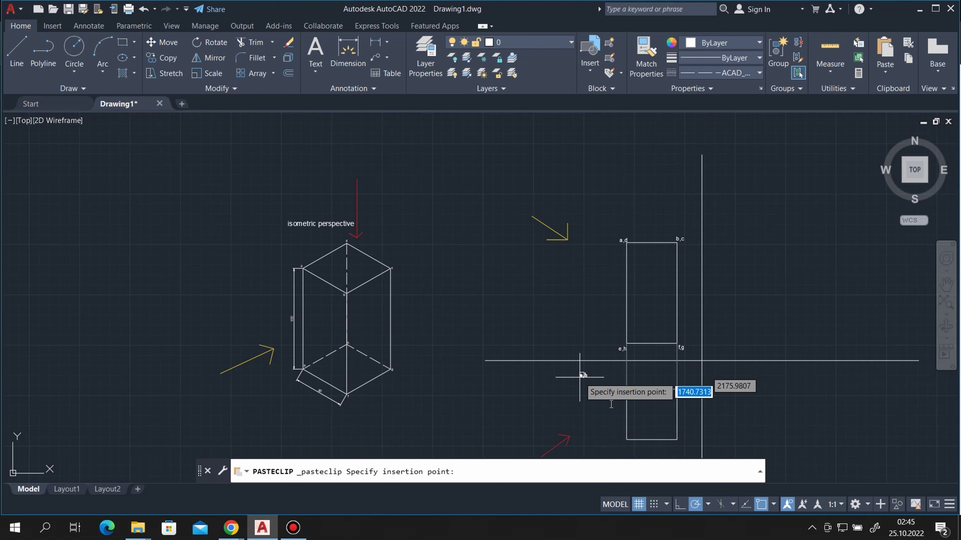
{"action": "scroll", "coordinate": [612, 381], "scroll_direction": "up", "scroll_amount": 6}
{"action": "left_click", "coordinate": [560, 345]}
{"action": "scroll", "coordinate": [654, 329], "scroll_direction": "down", "scroll_amount": 2}
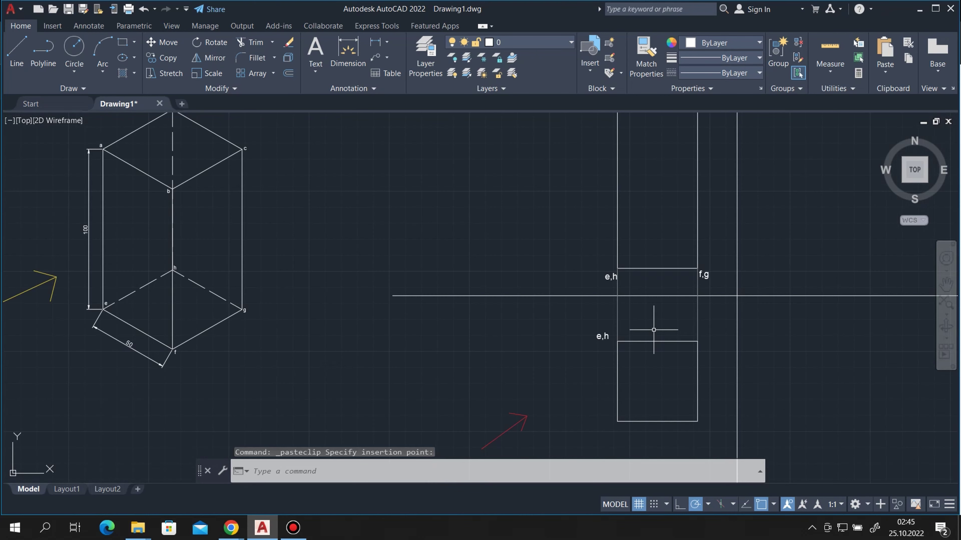
{"action": "left_click", "coordinate": [608, 329]}
{"action": "double_click", "coordinate": [604, 336]}
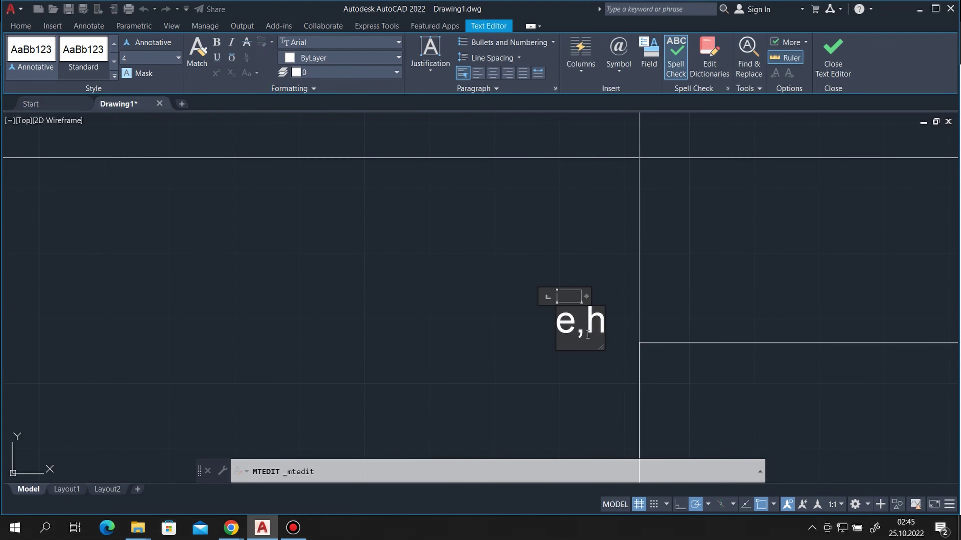
{"action": "type", "text": "d"}
{"action": "scroll", "coordinate": [529, 273], "scroll_direction": "down", "scroll_amount": 6}
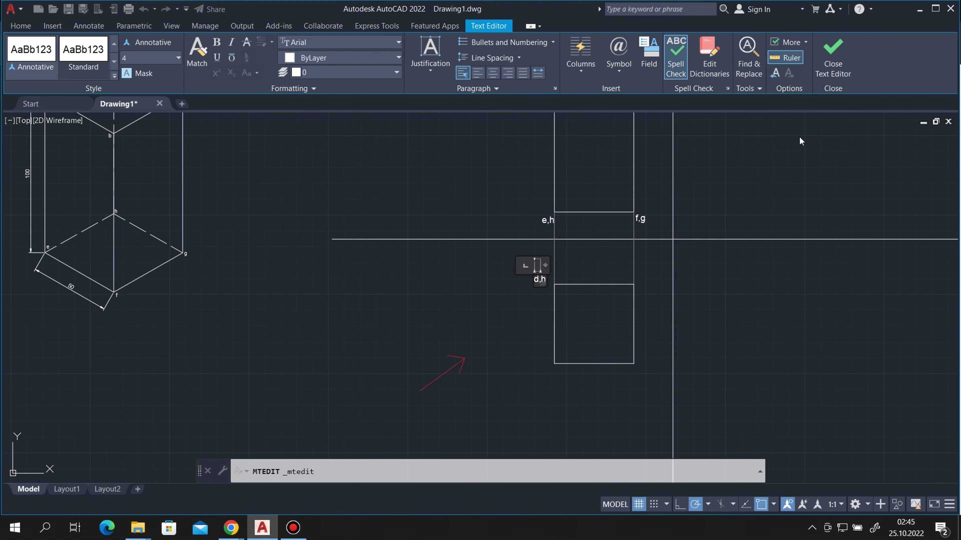
{"action": "left_click", "coordinate": [833, 57]}
{"action": "scroll", "coordinate": [440, 199], "scroll_direction": "down", "scroll_amount": 2}
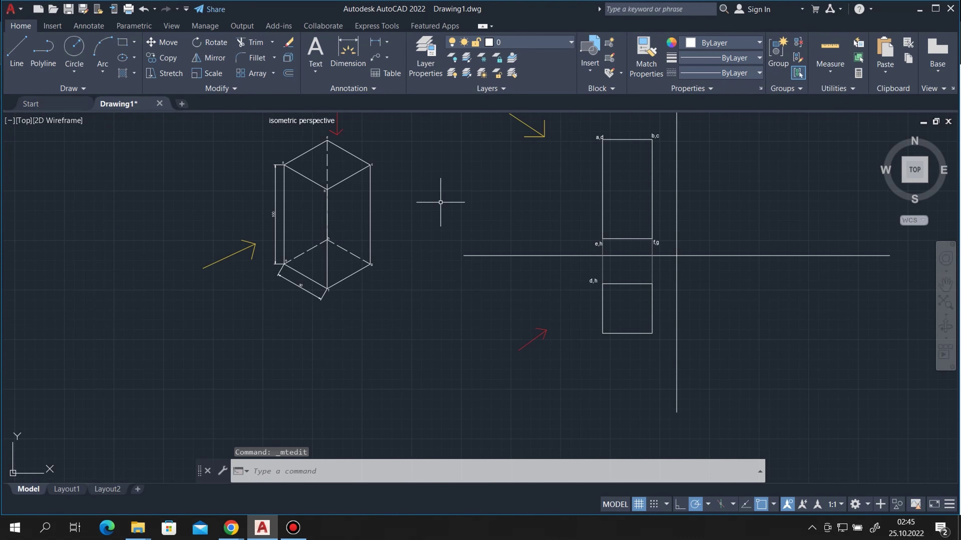
{"action": "scroll", "coordinate": [399, 195], "scroll_direction": "up", "scroll_amount": 4}
{"action": "scroll", "coordinate": [399, 196], "scroll_direction": "down", "scroll_amount": 2}
{"action": "scroll", "coordinate": [439, 247], "scroll_direction": "down", "scroll_amount": 1}
{"action": "scroll", "coordinate": [706, 365], "scroll_direction": "up", "scroll_amount": 4}
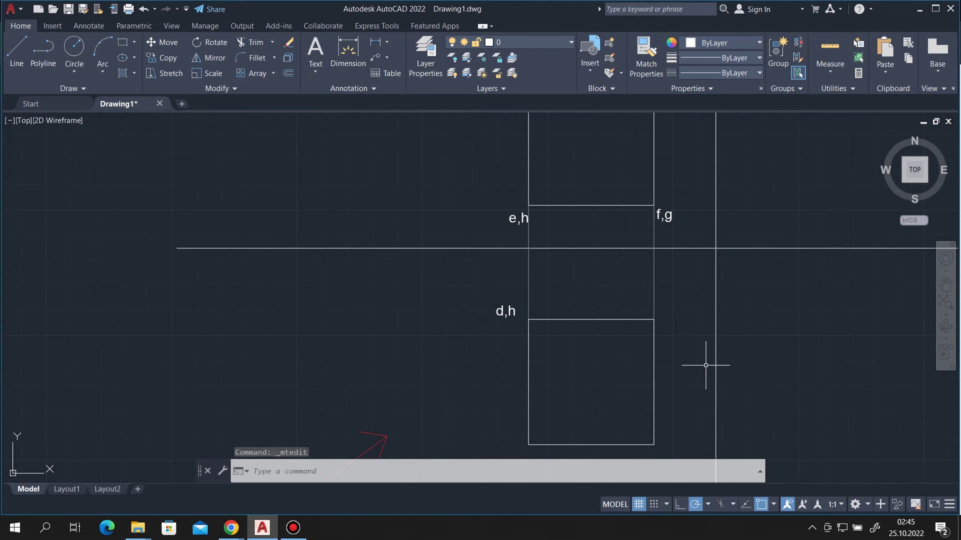
Step: Place another label copy at the square's top-right corner and change it to c,g
{"action": "key", "text": "ctrl+v"}
{"action": "scroll", "coordinate": [680, 337], "scroll_direction": "up", "scroll_amount": 2}
{"action": "left_click", "coordinate": [651, 303]}
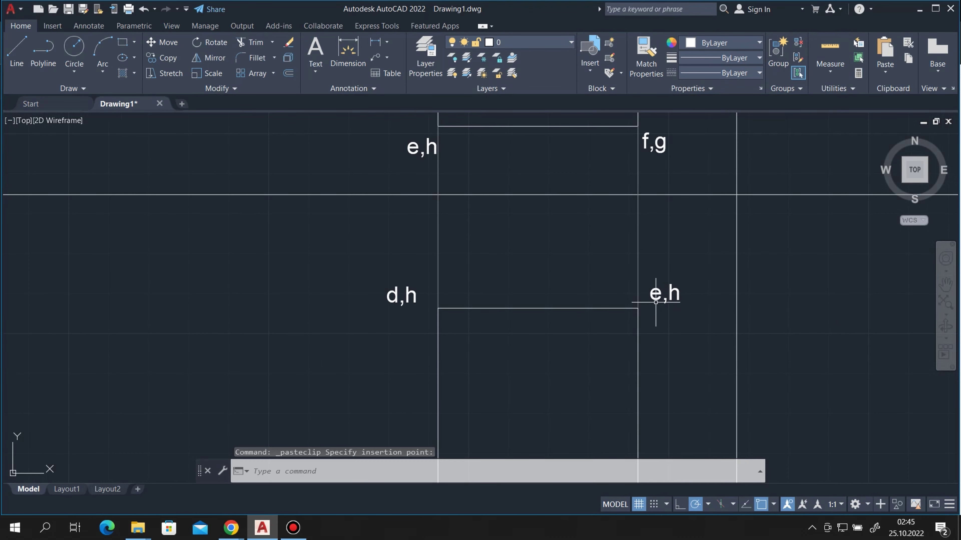
{"action": "double_click", "coordinate": [661, 295]}
{"action": "type", "text": "c,g"}
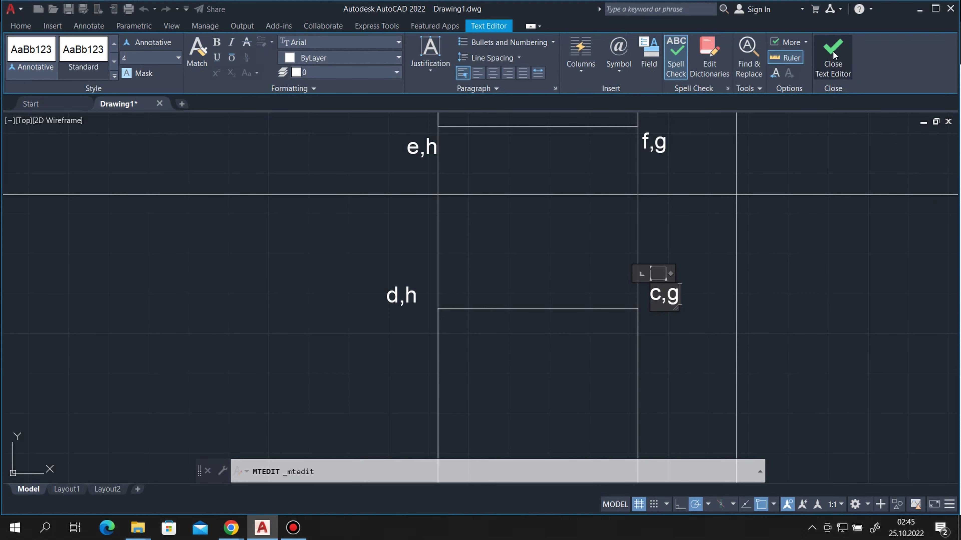
{"action": "left_click", "coordinate": [832, 56]}
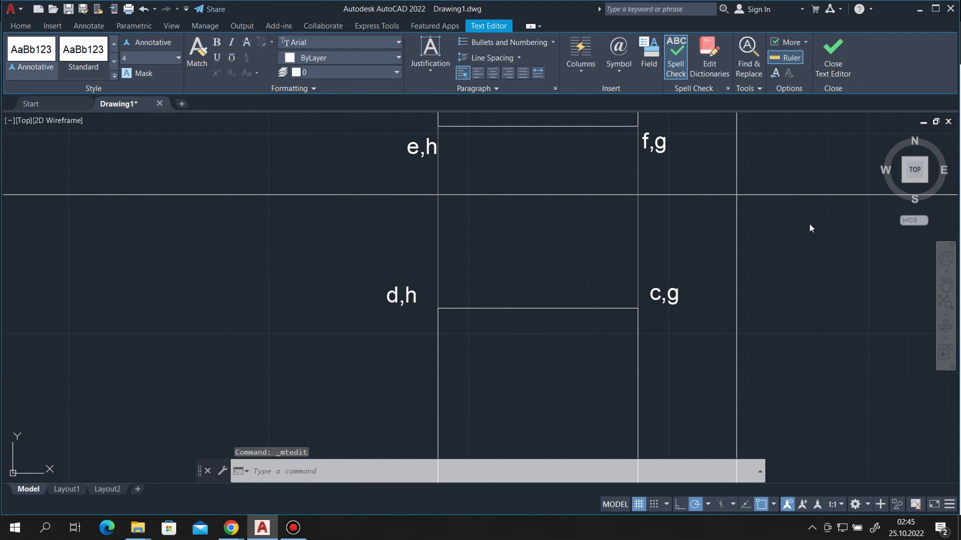
{"action": "scroll", "coordinate": [809, 226], "scroll_direction": "down", "scroll_amount": 2}
{"action": "scroll", "coordinate": [809, 227], "scroll_direction": "down", "scroll_amount": 4}
{"action": "scroll", "coordinate": [462, 117], "scroll_direction": "up", "scroll_amount": 4}
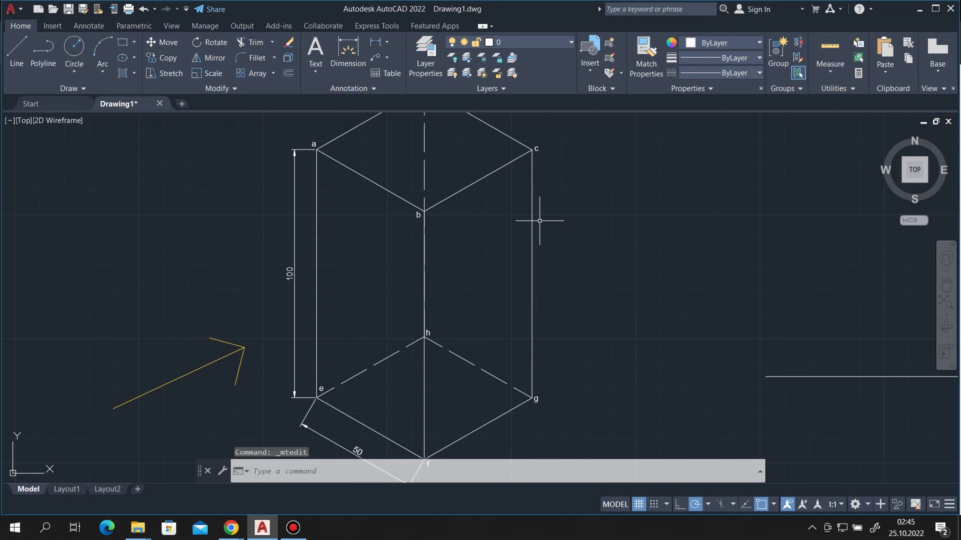
{"action": "scroll", "coordinate": [461, 434], "scroll_direction": "down", "scroll_amount": 3}
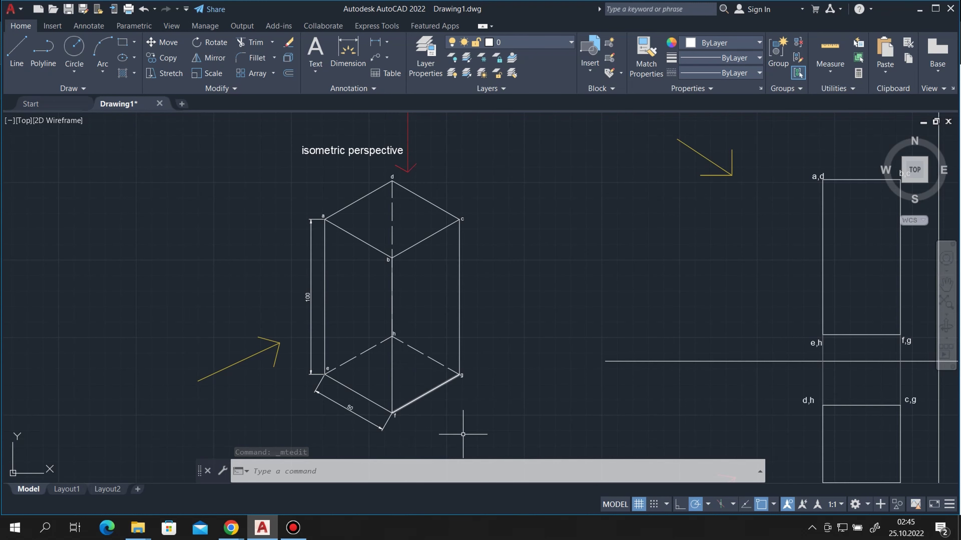
{"action": "scroll", "coordinate": [489, 350], "scroll_direction": "down", "scroll_amount": 2}
{"action": "scroll", "coordinate": [761, 442], "scroll_direction": "up", "scroll_amount": 2}
{"action": "scroll", "coordinate": [679, 408], "scroll_direction": "up", "scroll_amount": 2}
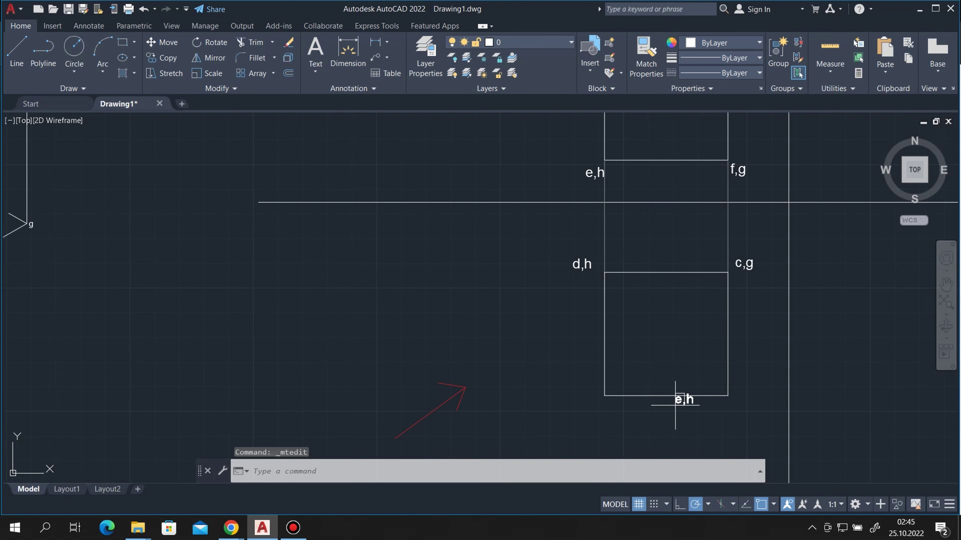
Step: Place a label copy below the lower rectangle's bottom-left corner, reading a,e
{"action": "key", "text": "ctrl+v"}
{"action": "scroll", "coordinate": [585, 416], "scroll_direction": "up", "scroll_amount": 2}
{"action": "left_click", "coordinate": [586, 390]}
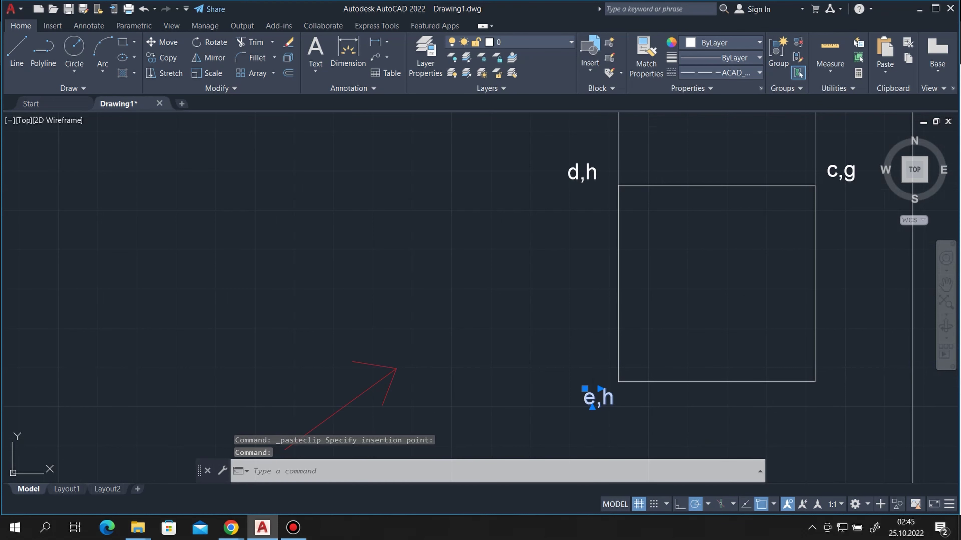
{"action": "double_click", "coordinate": [596, 400]}
{"action": "type", "text": "a,e"}
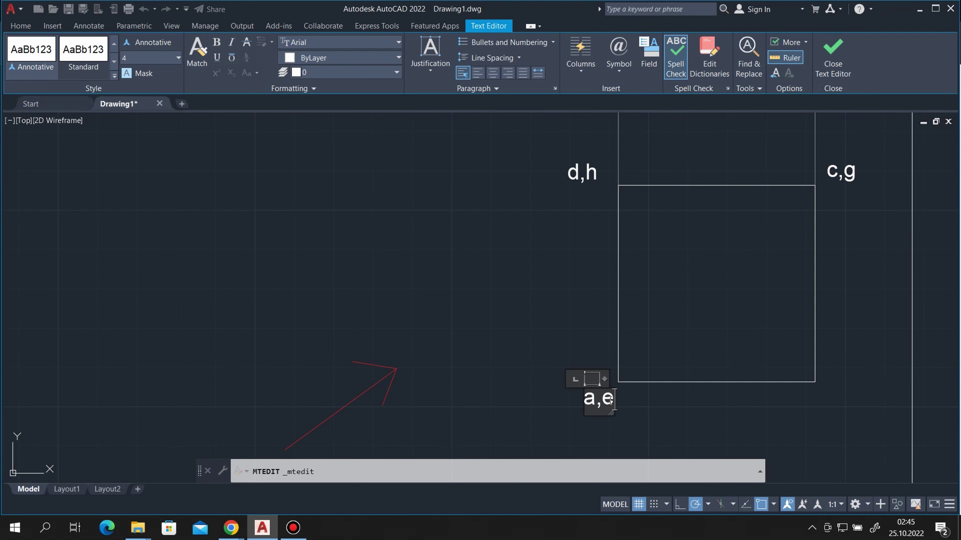
{"action": "left_click", "coordinate": [635, 360]}
{"action": "scroll", "coordinate": [653, 304], "scroll_direction": "down", "scroll_amount": 2}
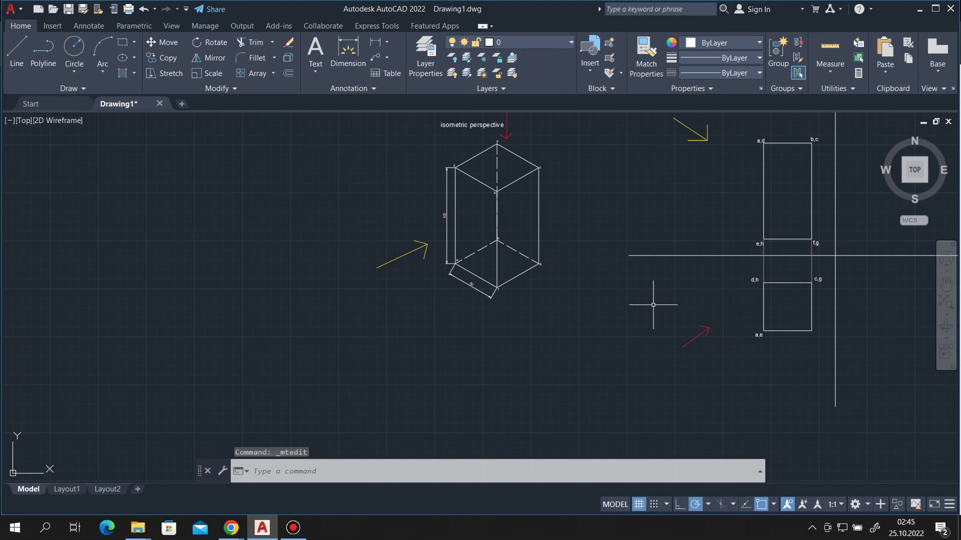
{"action": "scroll", "coordinate": [452, 161], "scroll_direction": "up", "scroll_amount": 2}
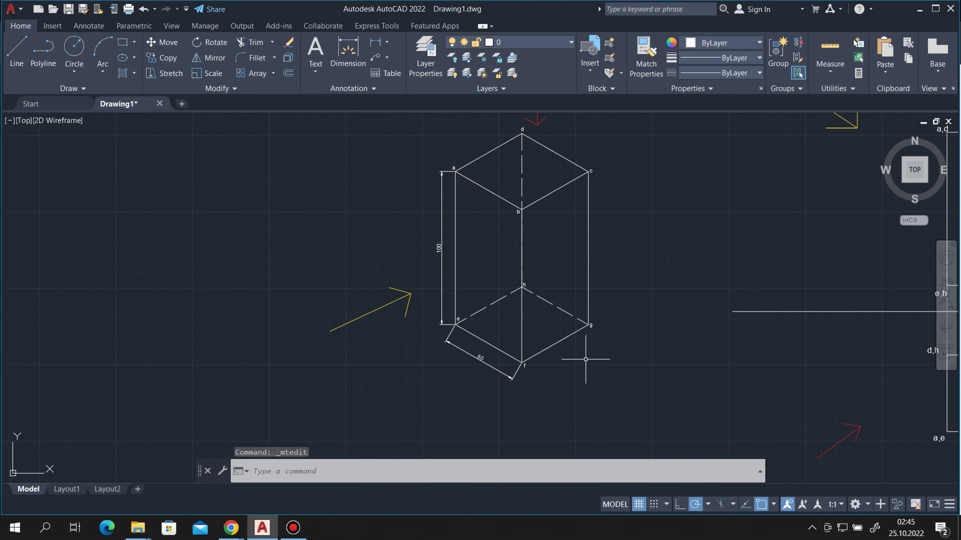
{"action": "scroll", "coordinate": [585, 359], "scroll_direction": "up", "scroll_amount": 2}
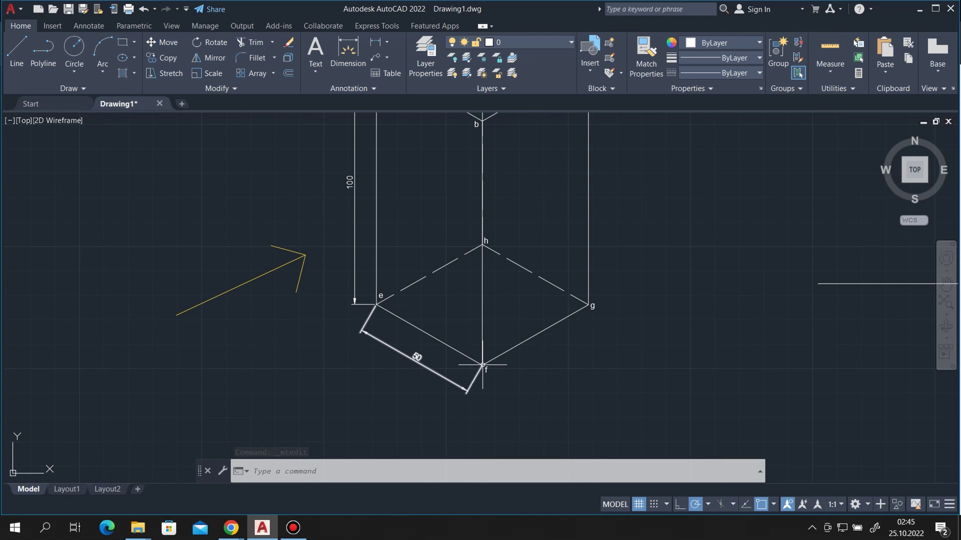
{"action": "scroll", "coordinate": [479, 266], "scroll_direction": "down", "scroll_amount": 3}
{"action": "scroll", "coordinate": [821, 437], "scroll_direction": "up", "scroll_amount": 3}
Step: Place a label copy at the bottom-right corner and edit it to b,f
{"action": "key", "text": "ctrl+v"}
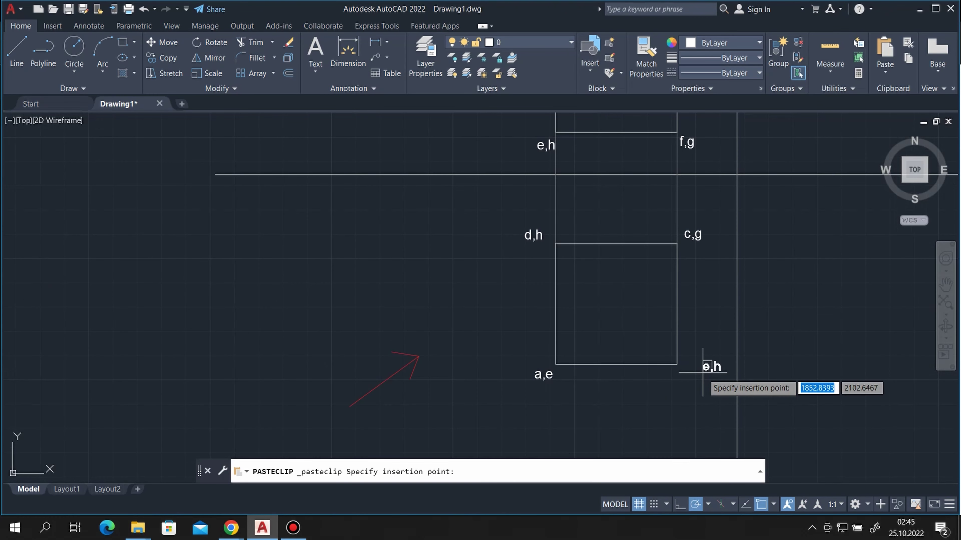
{"action": "scroll", "coordinate": [707, 378], "scroll_direction": "up", "scroll_amount": 4}
{"action": "left_click", "coordinate": [667, 353]}
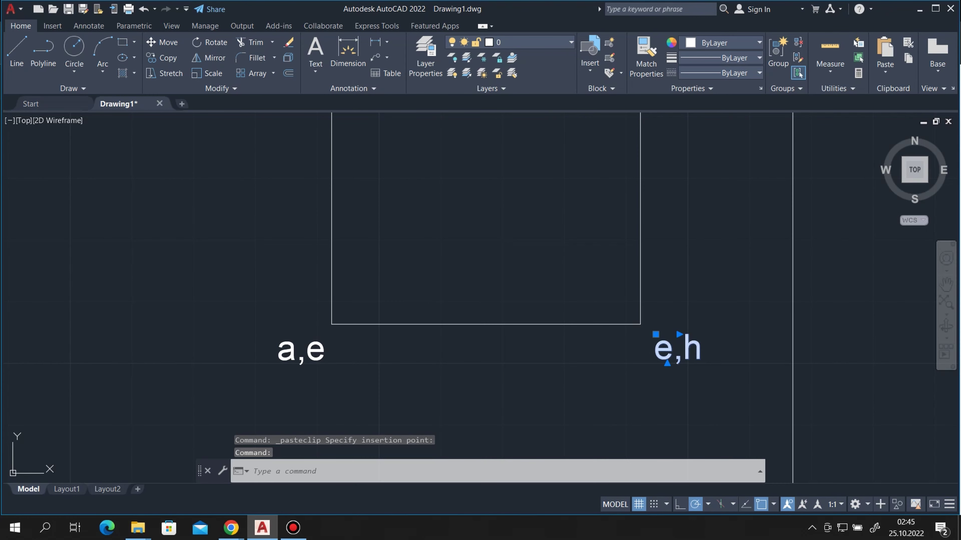
{"action": "double_click", "coordinate": [673, 353]}
{"action": "type", "text": "b,f"}
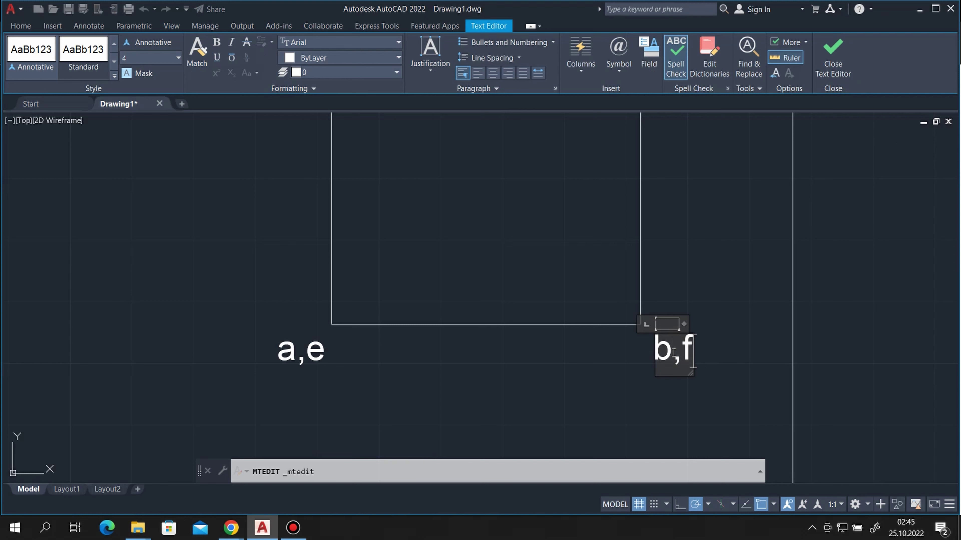
{"action": "scroll", "coordinate": [673, 353], "scroll_direction": "down", "scroll_amount": 2}
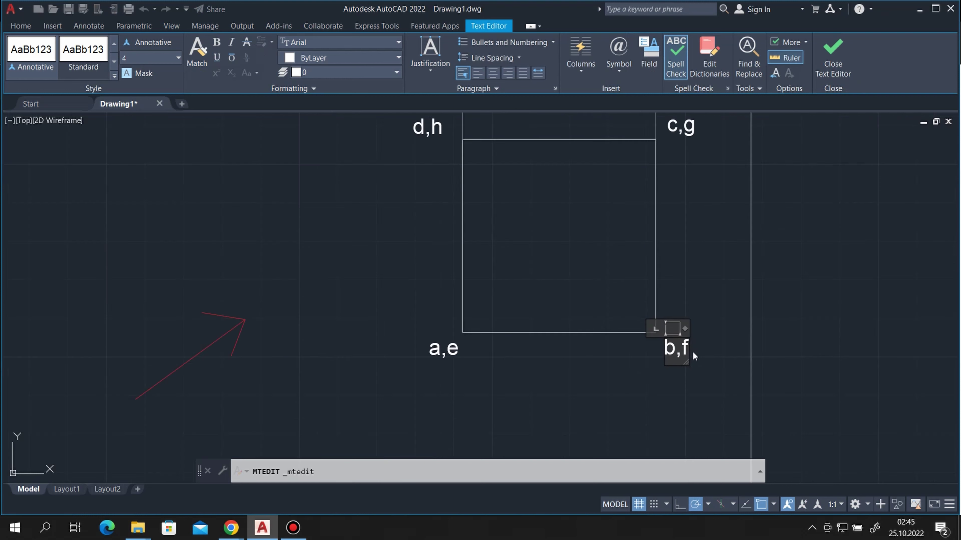
{"action": "scroll", "coordinate": [683, 349], "scroll_direction": "down", "scroll_amount": 4}
{"action": "left_click", "coordinate": [832, 57]}
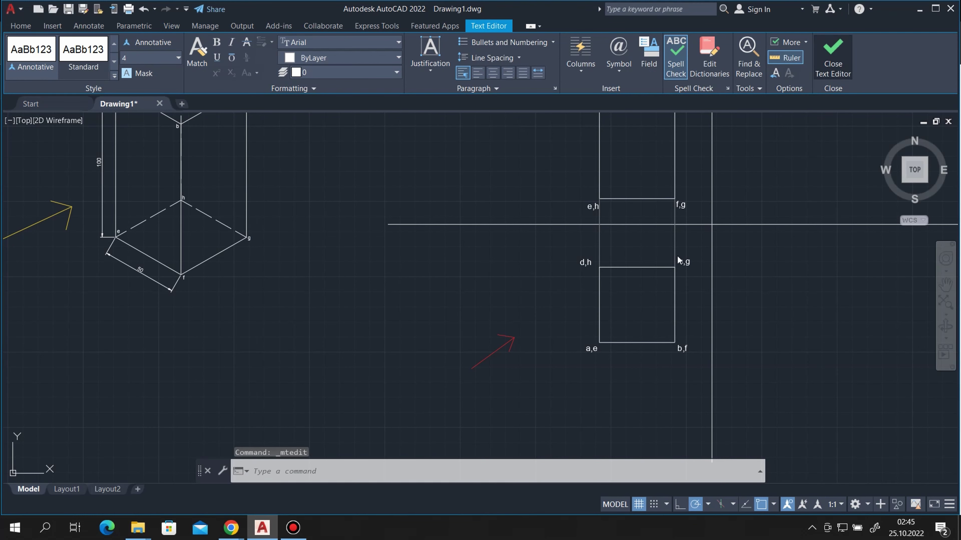
{"action": "scroll", "coordinate": [435, 348], "scroll_direction": "down", "scroll_amount": 2}
{"action": "scroll", "coordinate": [681, 291], "scroll_direction": "up", "scroll_amount": 2}
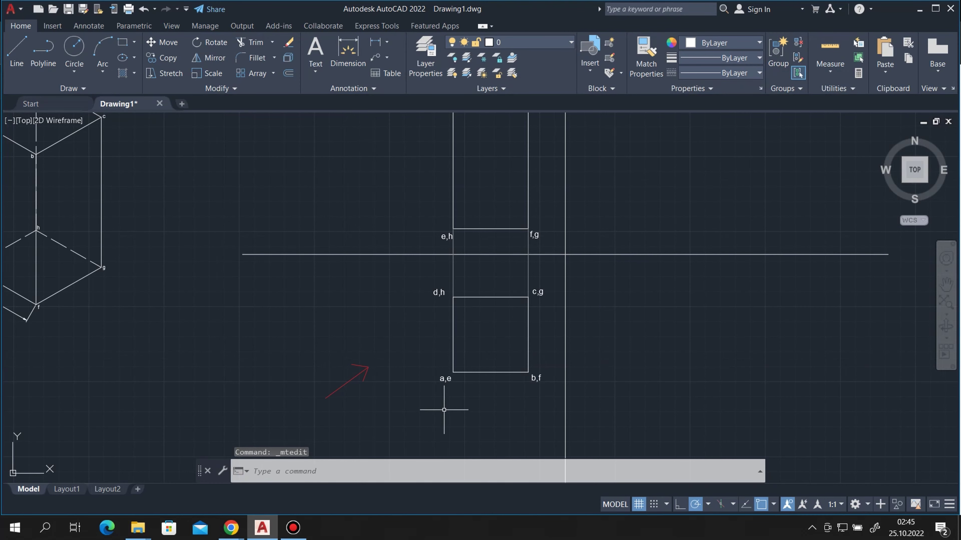
{"action": "scroll", "coordinate": [444, 410], "scroll_direction": "down", "scroll_amount": 2}
{"action": "scroll", "coordinate": [604, 326], "scroll_direction": "up", "scroll_amount": 2}
Step: Draw a grey (147,149,152) horizontal line from corner b,c past the vertical divider
{"action": "left_click", "coordinate": [707, 44]}
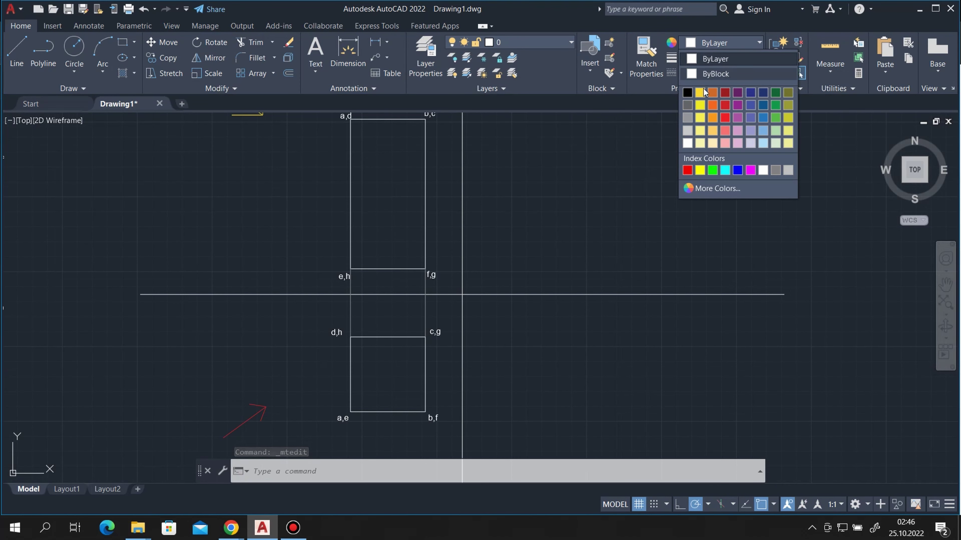
{"action": "left_click", "coordinate": [688, 118]}
{"action": "scroll", "coordinate": [441, 250], "scroll_direction": "down", "scroll_amount": 2}
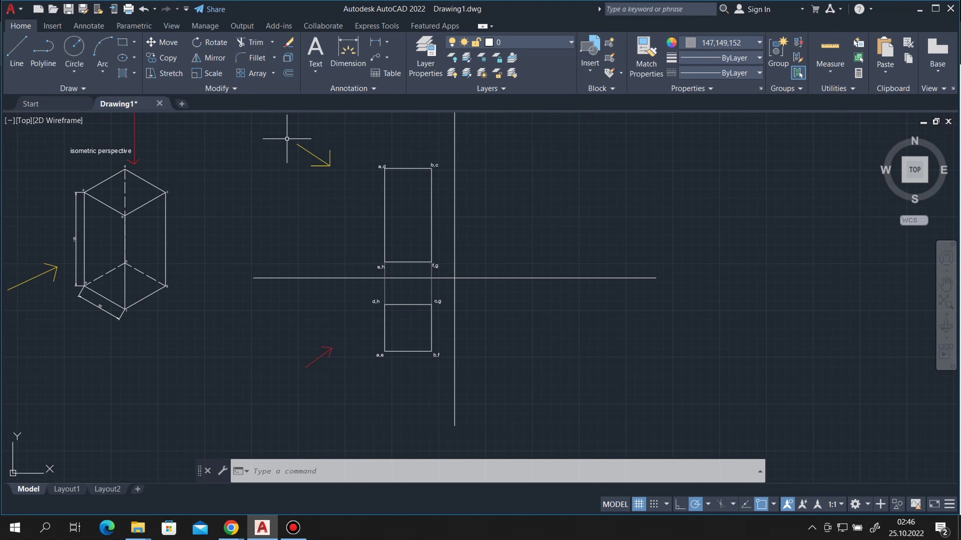
{"action": "left_click", "coordinate": [19, 56]}
{"action": "scroll", "coordinate": [420, 223], "scroll_direction": "up", "scroll_amount": 2}
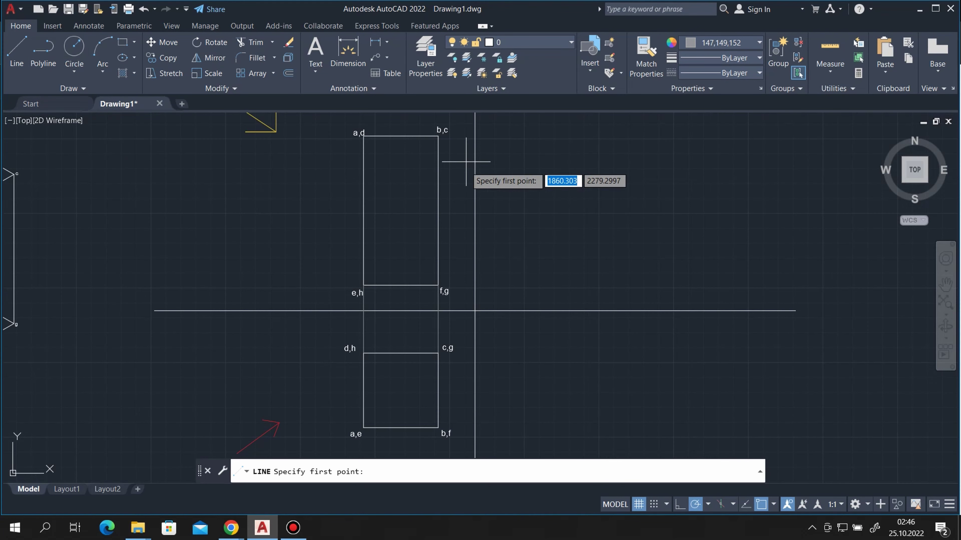
{"action": "left_click", "coordinate": [438, 136]}
{"action": "left_click", "coordinate": [512, 136]}
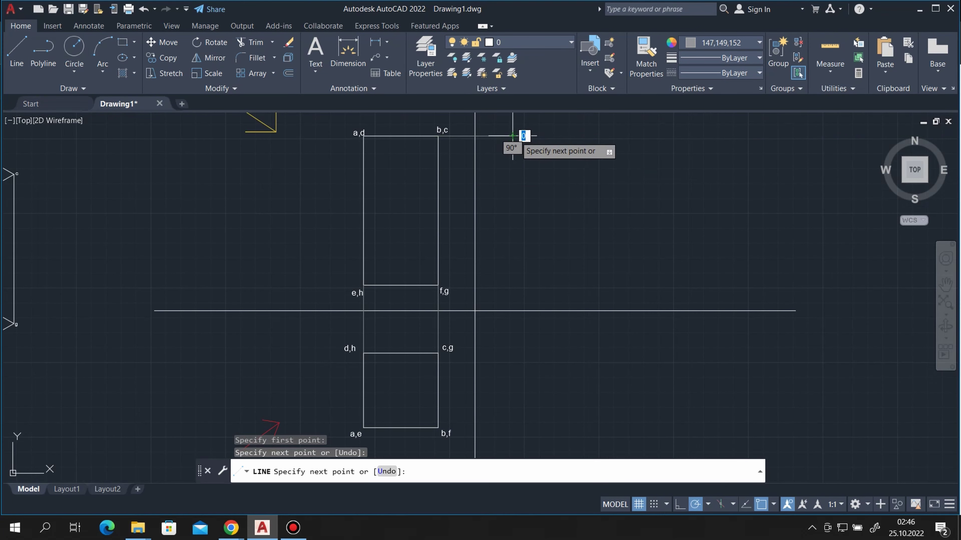
{"action": "key", "text": "Escape"}
Step: Reset colour to ByLayer and draw a 100-unit line down from the horizontal line's end
{"action": "left_click", "coordinate": [693, 45]}
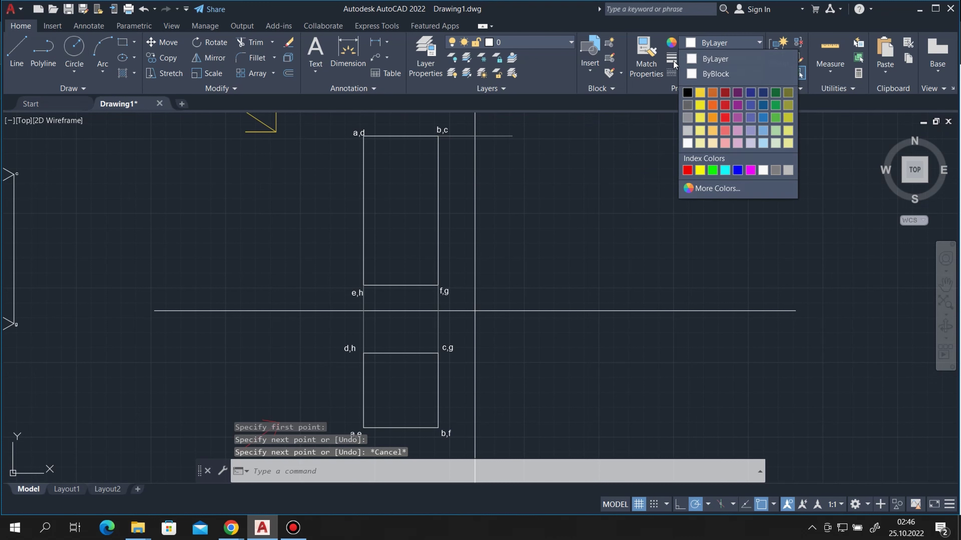
{"action": "left_click", "coordinate": [711, 59]}
{"action": "left_click", "coordinate": [15, 51]}
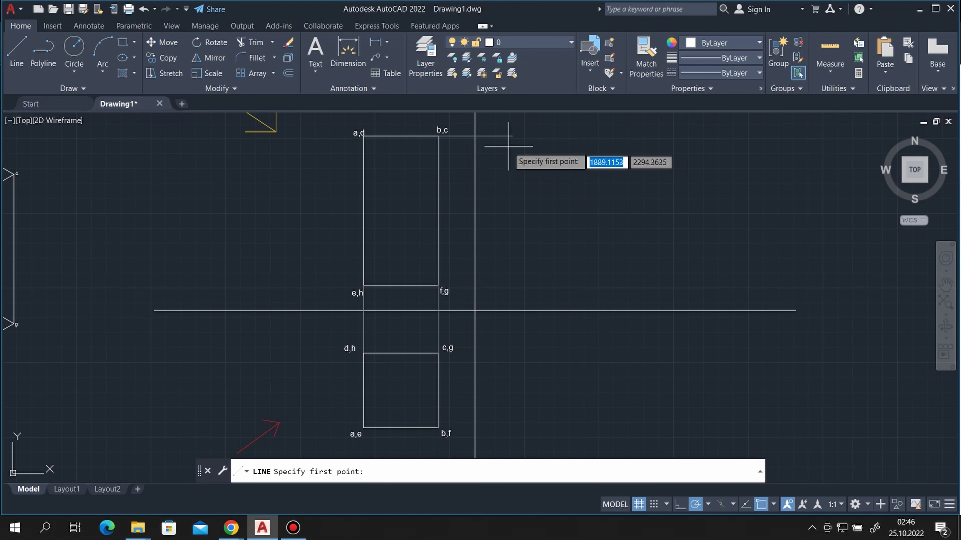
{"action": "left_click", "coordinate": [512, 135]}
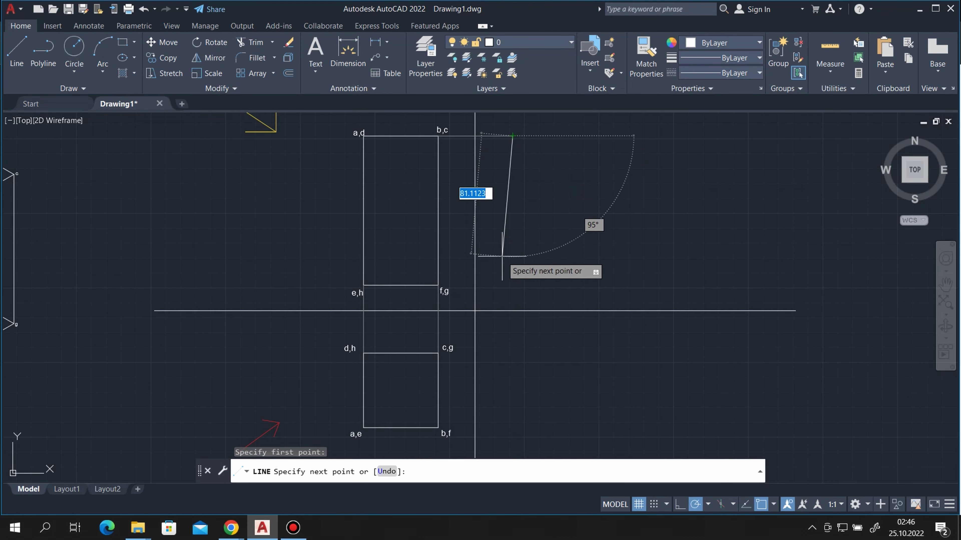
{"action": "left_click", "coordinate": [512, 276]}
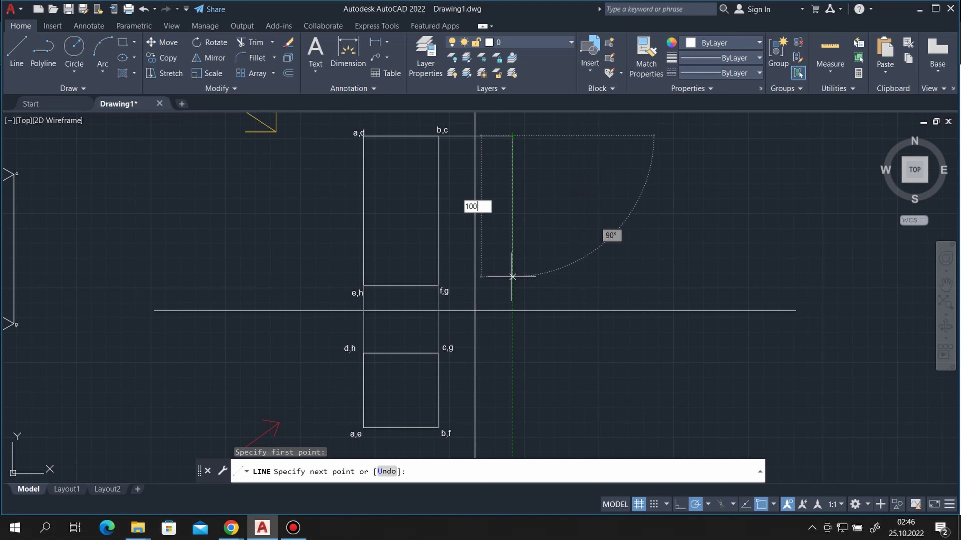
{"action": "type", "text": "100"}
{"action": "key", "text": "Return"}
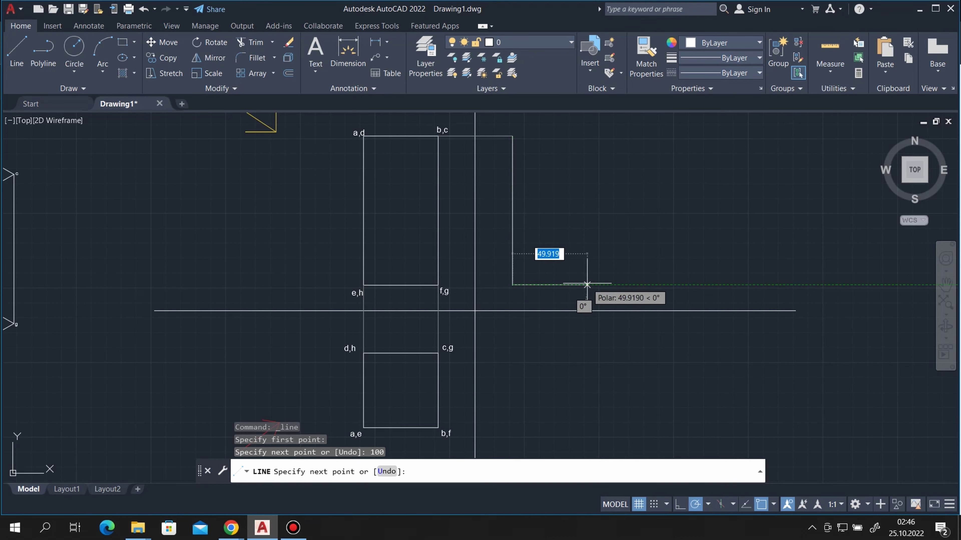
{"action": "key", "text": "Escape"}
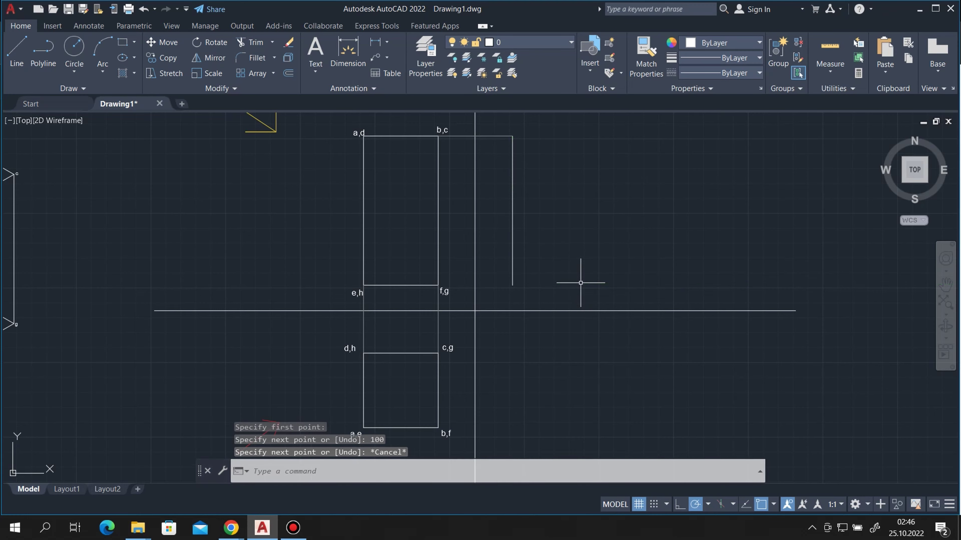
{"action": "scroll", "coordinate": [699, 262], "scroll_direction": "down", "scroll_amount": 2}
Step: Draw an arrow shaft and arrowhead pointing toward the prism from its upper left
{"action": "left_click", "coordinate": [16, 49]}
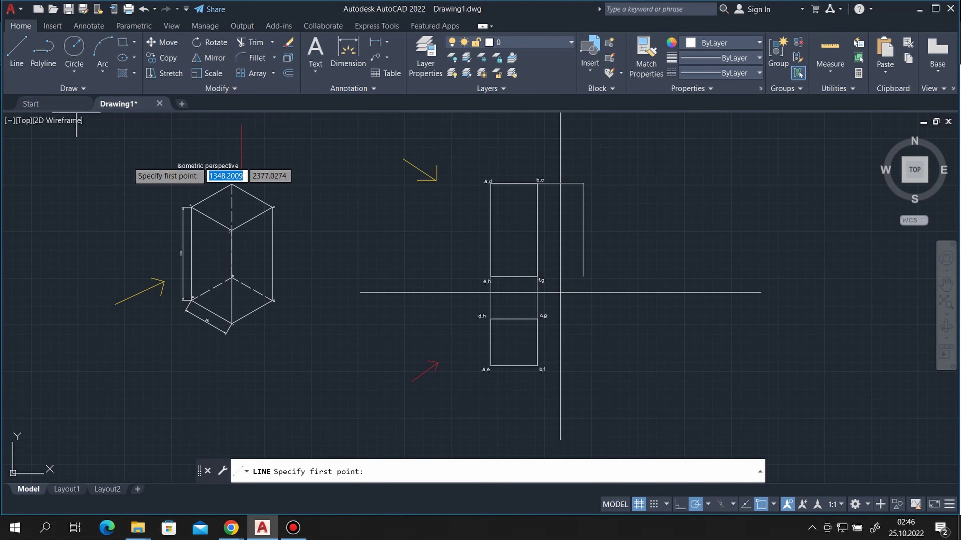
{"action": "middle_click_drag", "start_coordinate": [180, 245], "coordinate": [316, 261]}
{"action": "scroll", "coordinate": [316, 261], "scroll_direction": "up", "scroll_amount": 2}
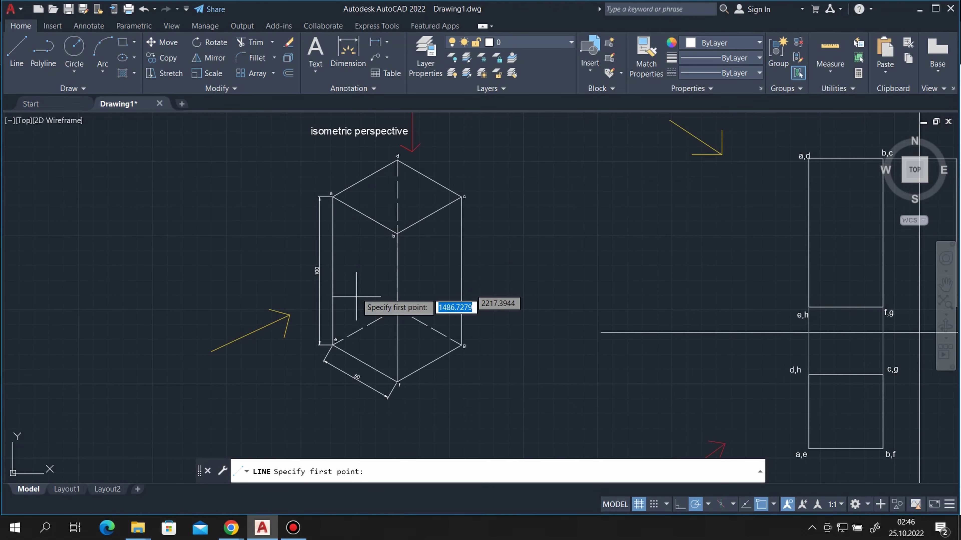
{"action": "left_click", "coordinate": [218, 191]}
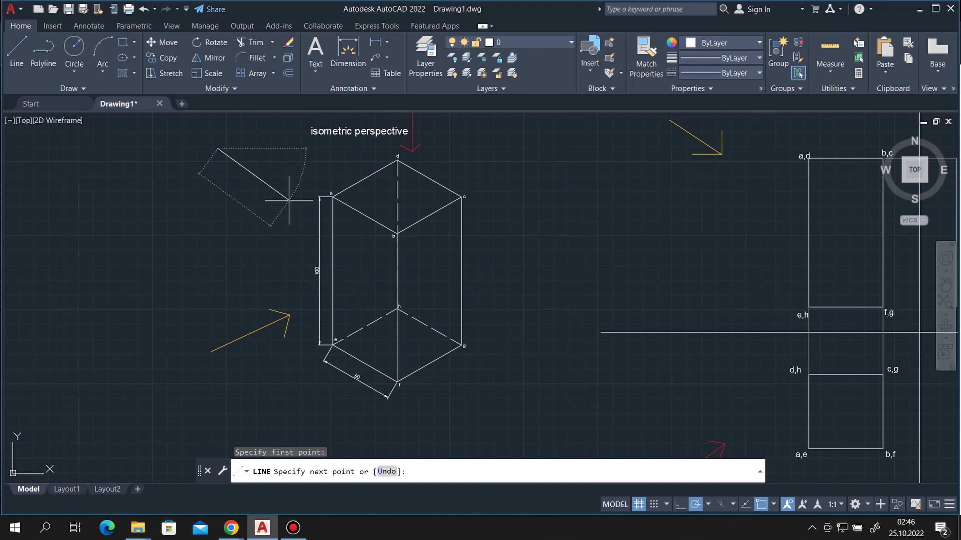
{"action": "left_click", "coordinate": [288, 200]}
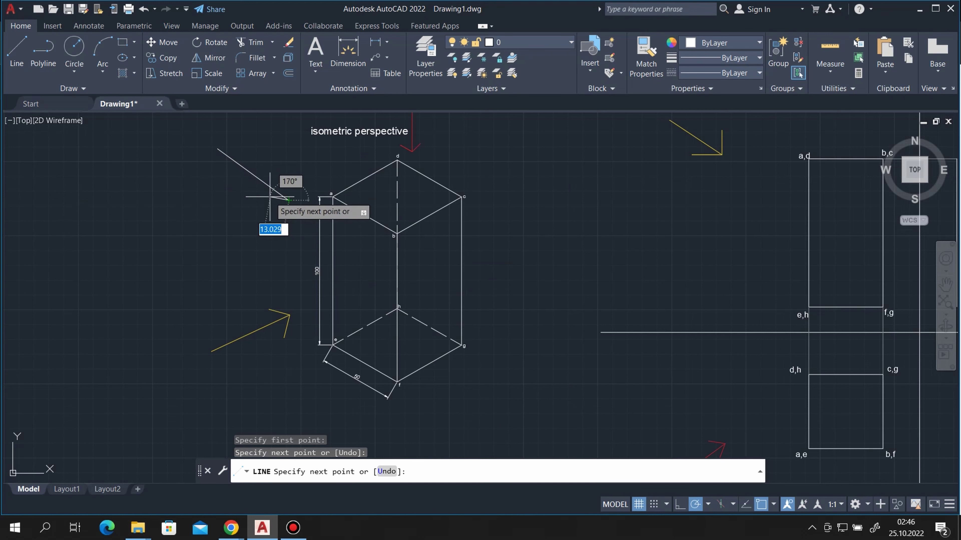
{"action": "left_click", "coordinate": [289, 200]}
{"action": "left_click", "coordinate": [289, 180]}
{"action": "key", "text": "Escape"}
{"action": "key", "text": "Escape"}
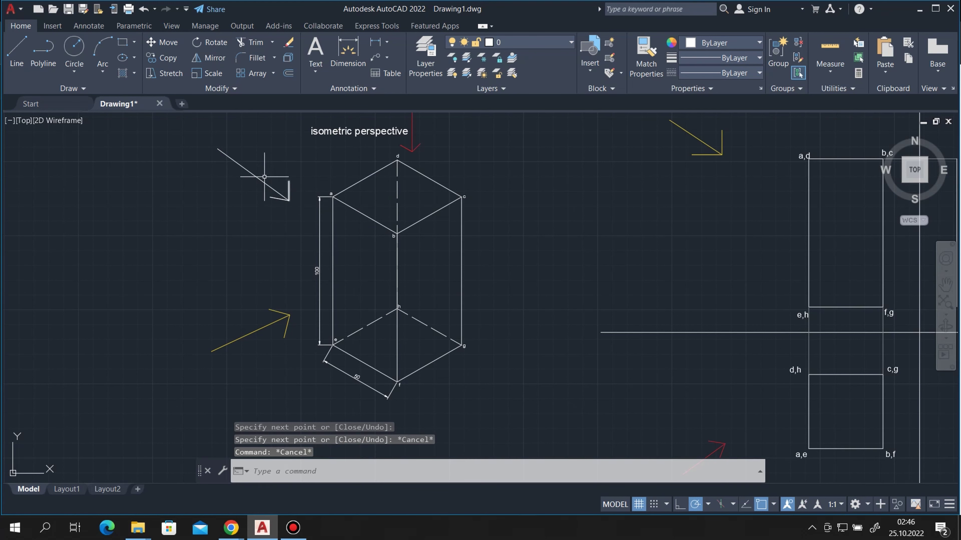
Step: Select the arrow's lines and colour them purple 169,83,160
{"action": "mouse_move", "coordinate": [188, 128]}
{"action": "left_mouse_down"}
{"action": "mouse_move", "coordinate": [269, 244]}
{"action": "mouse_move", "coordinate": [299, 155]}
{"action": "left_mouse_up"}
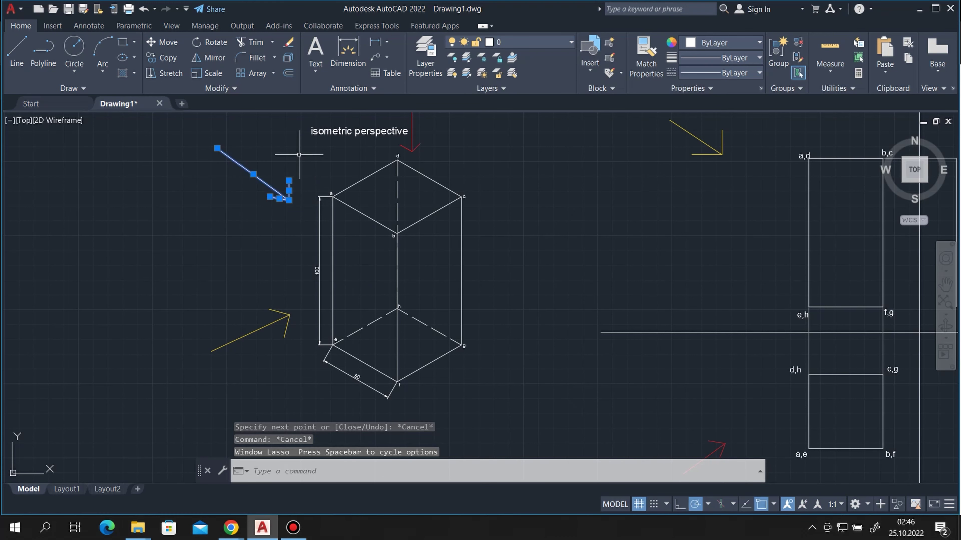
{"action": "left_click", "coordinate": [708, 44]}
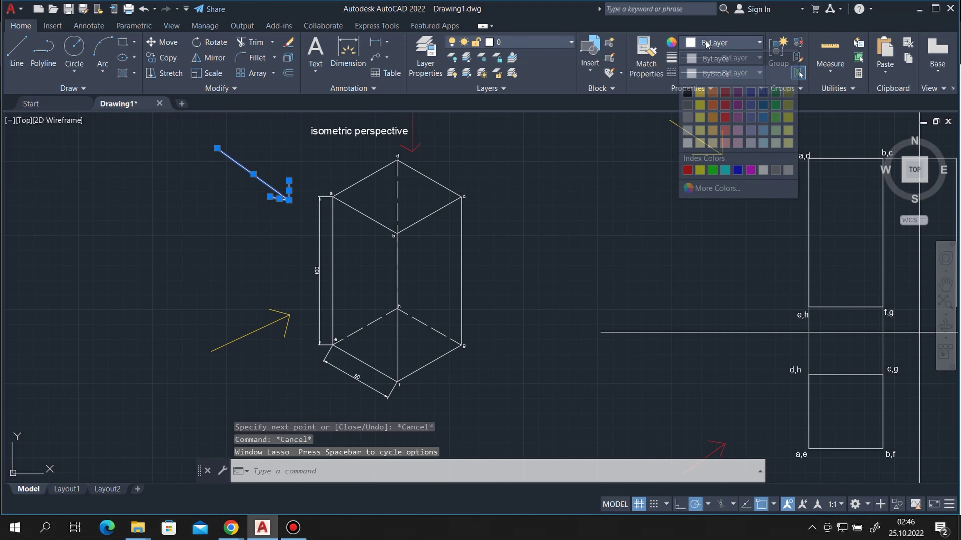
{"action": "left_click", "coordinate": [737, 121]}
{"action": "scroll", "coordinate": [567, 223], "scroll_direction": "down", "scroll_amount": 3}
{"action": "scroll", "coordinate": [454, 227], "scroll_direction": "down", "scroll_amount": 4}
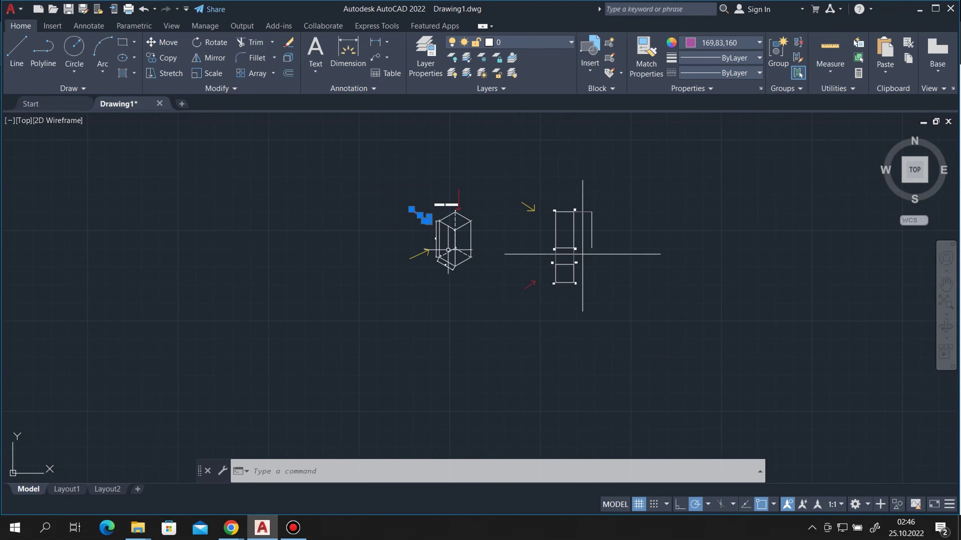
{"action": "scroll", "coordinate": [730, 238], "scroll_direction": "up", "scroll_amount": 3}
Step: Draw a second arrow right of the views pointing down-left toward the front view
{"action": "left_click", "coordinate": [17, 51]}
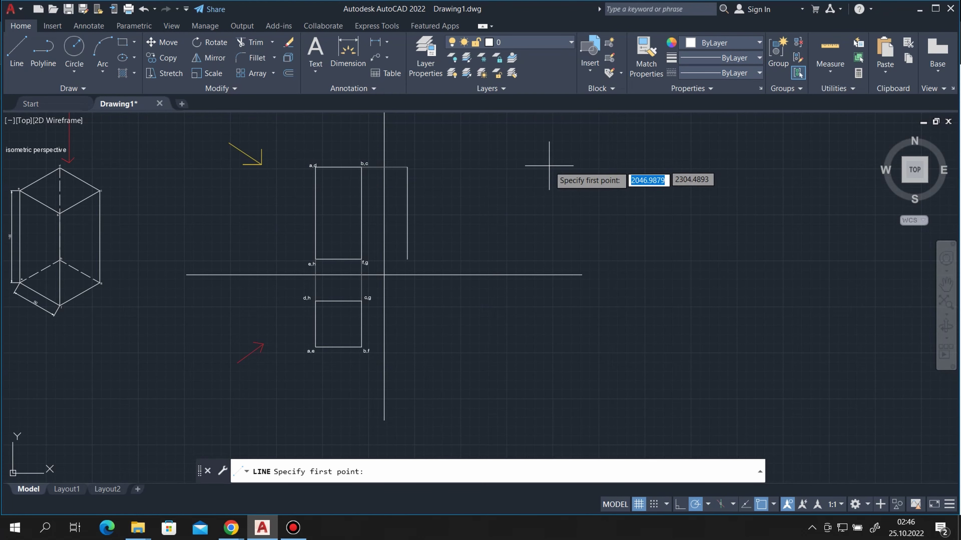
{"action": "left_click", "coordinate": [529, 142]}
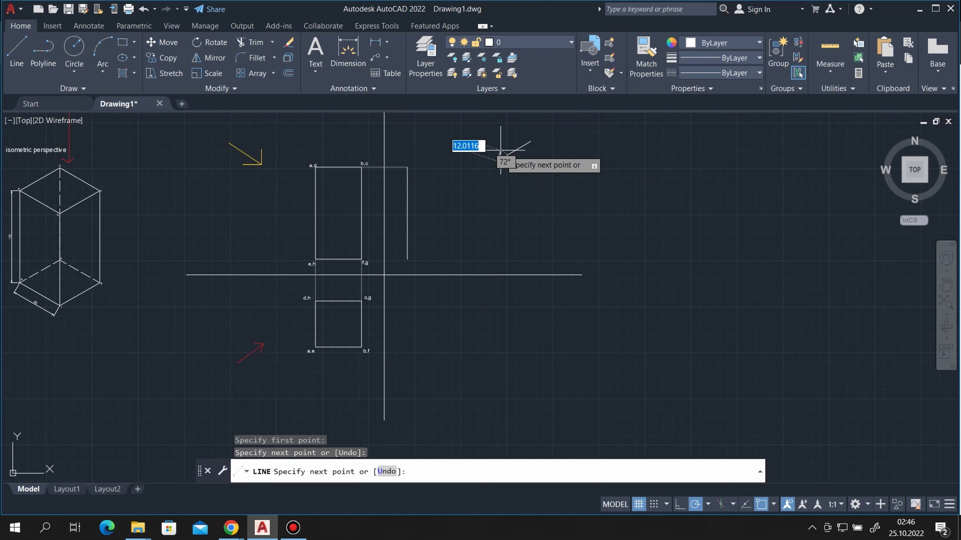
{"action": "scroll", "coordinate": [500, 150], "scroll_direction": "up", "scroll_amount": 4}
{"action": "left_click", "coordinate": [483, 179]}
{"action": "left_click", "coordinate": [495, 152]}
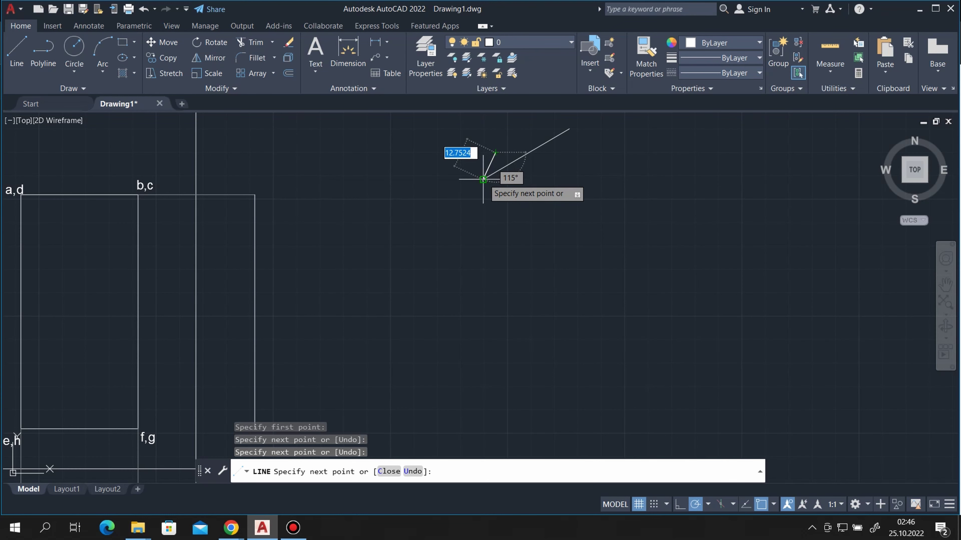
{"action": "left_click", "coordinate": [515, 180]}
{"action": "key", "text": "Escape"}
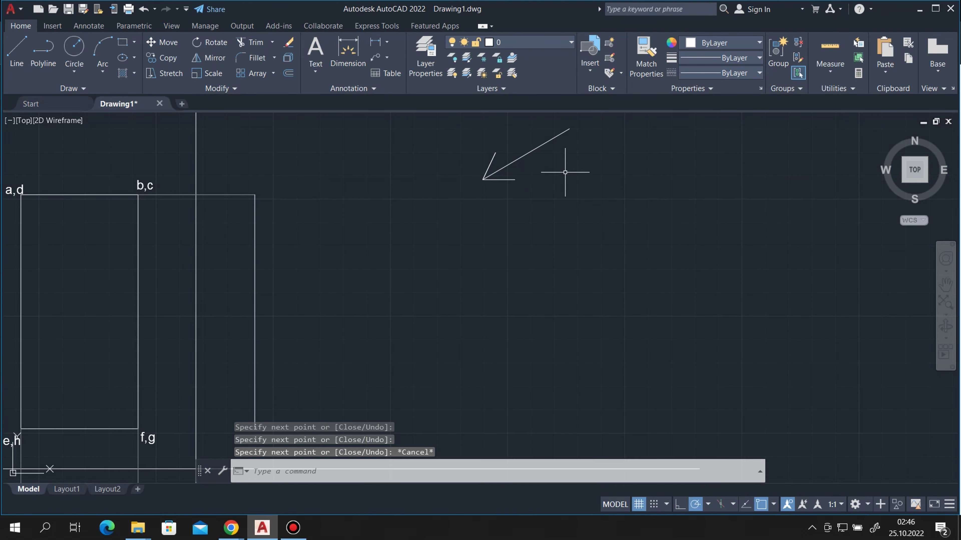
{"action": "scroll", "coordinate": [565, 172], "scroll_direction": "down", "scroll_amount": 3}
Step: Window-select the new arrow and colour it magenta (169,83,160), then deselect
{"action": "left_click", "coordinate": [498, 140]}
{"action": "left_click", "coordinate": [622, 202]}
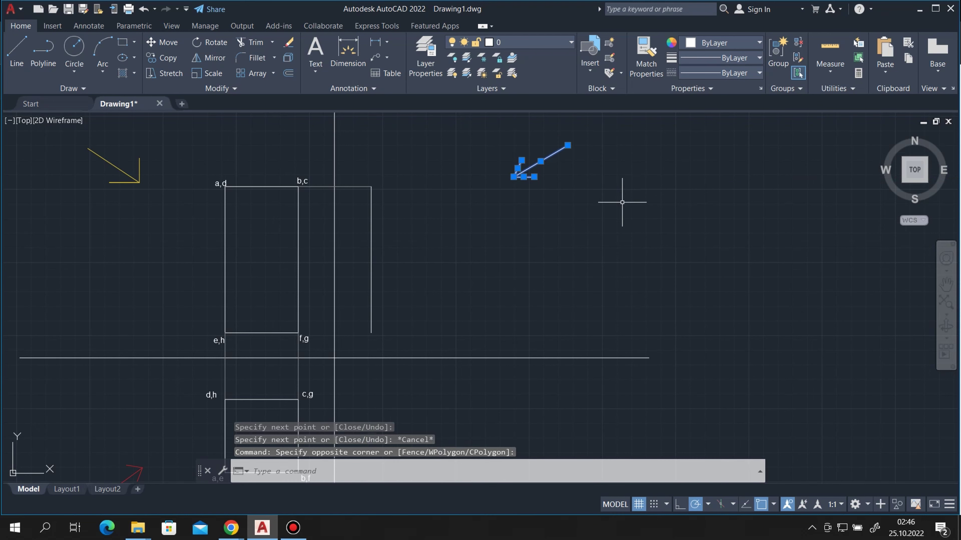
{"action": "left_click", "coordinate": [712, 64]}
{"action": "left_click", "coordinate": [705, 41]}
{"action": "left_click", "coordinate": [711, 46]}
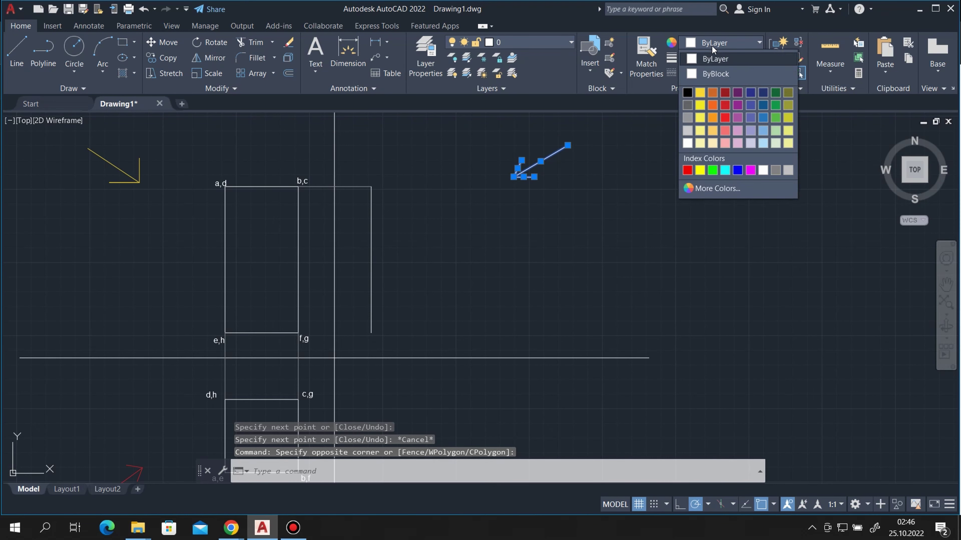
{"action": "left_click", "coordinate": [733, 117]}
{"action": "scroll", "coordinate": [829, 206], "scroll_direction": "down", "scroll_amount": 2}
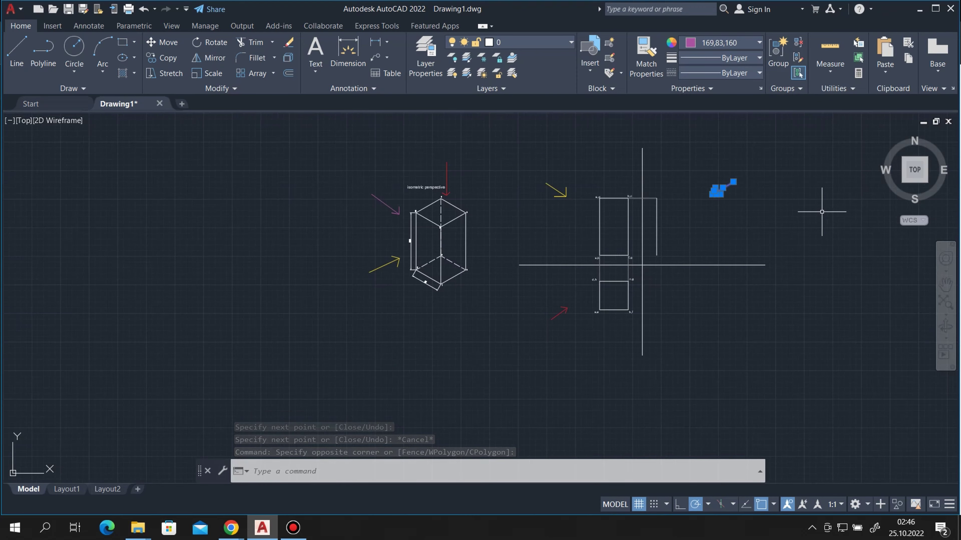
{"action": "key", "text": "Escape"}
{"action": "scroll", "coordinate": [736, 253], "scroll_direction": "up", "scroll_amount": 2}
{"action": "scroll", "coordinate": [719, 250], "scroll_direction": "down", "scroll_amount": 2}
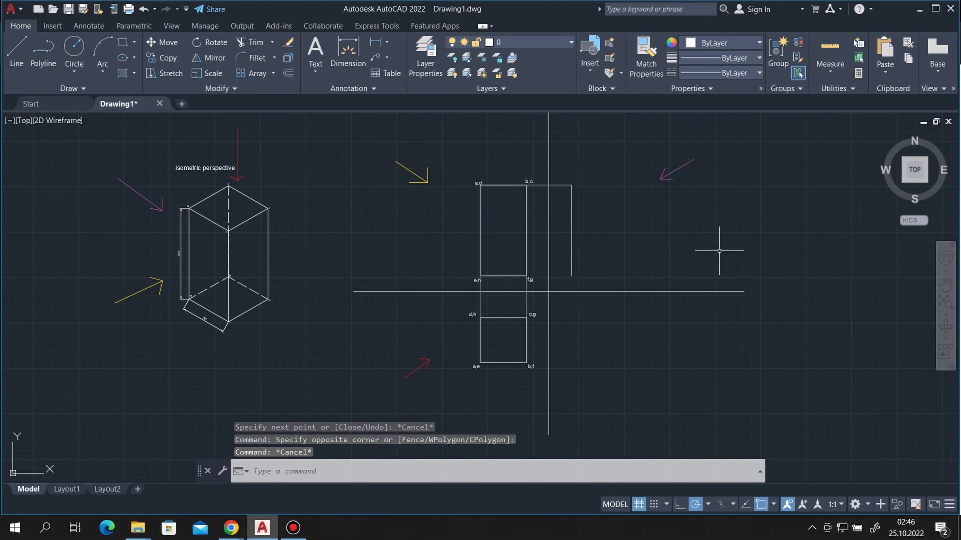
Step: Draw the side view as a closed 50-by-100 rectangle right of the vertical reference line
{"action": "left_click", "coordinate": [19, 55]}
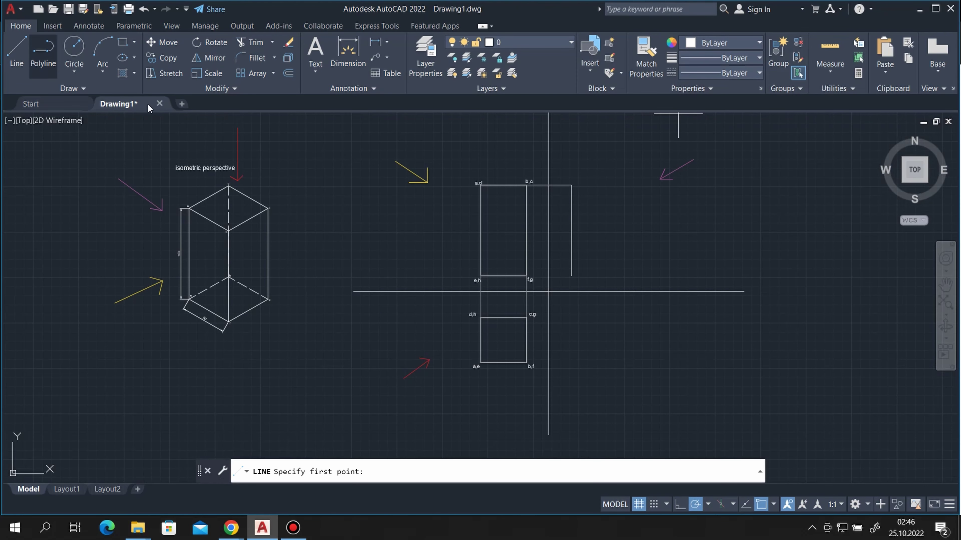
{"action": "scroll", "coordinate": [605, 222], "scroll_direction": "up", "scroll_amount": 2}
{"action": "left_click", "coordinate": [551, 163]}
{"action": "type", "text": "50"}
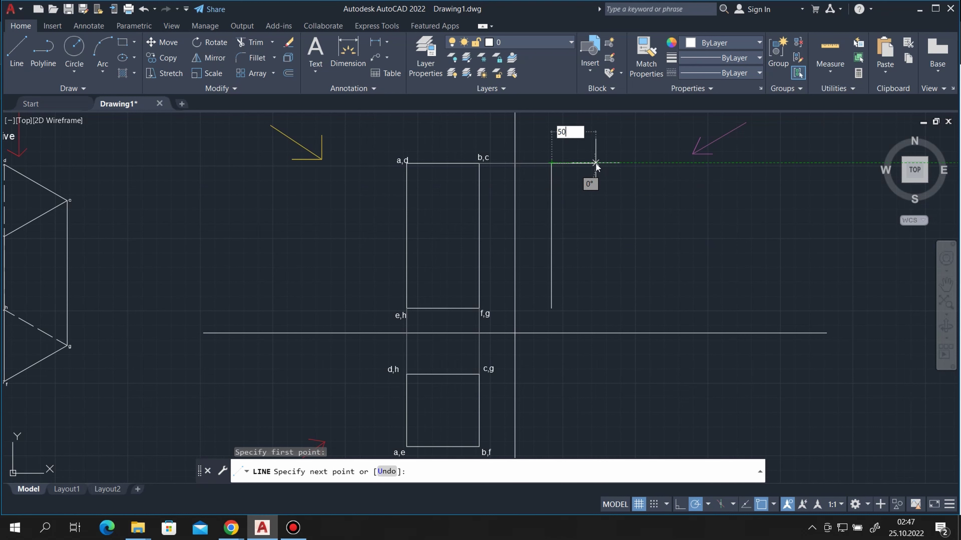
{"action": "key", "text": "Return"}
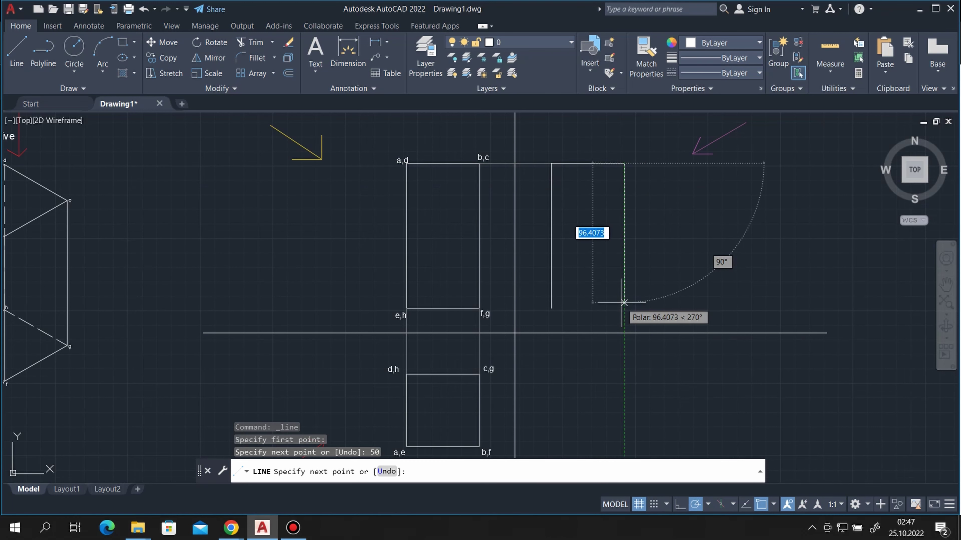
{"action": "type", "text": "100"}
{"action": "key", "text": "Return"}
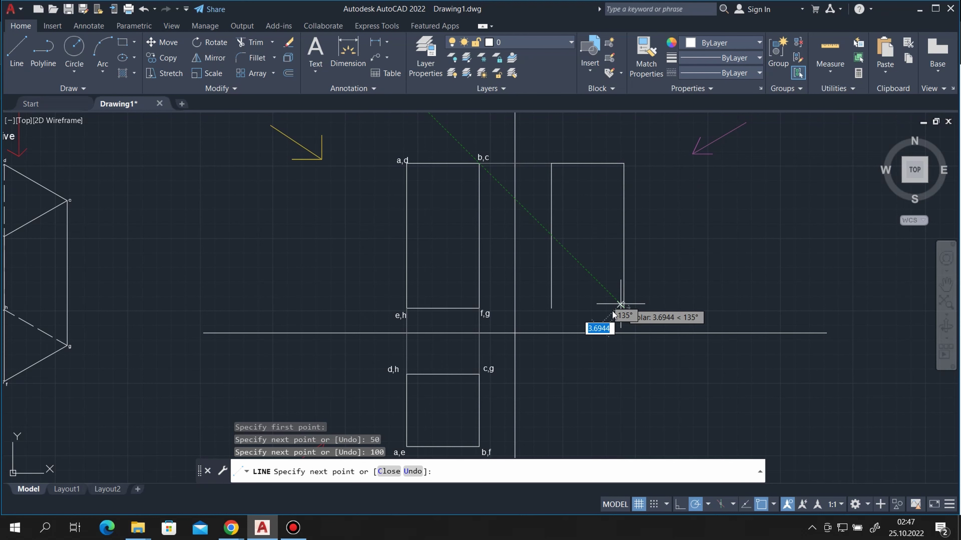
{"action": "left_click", "coordinate": [551, 308]}
{"action": "right_click", "coordinate": [539, 251]}
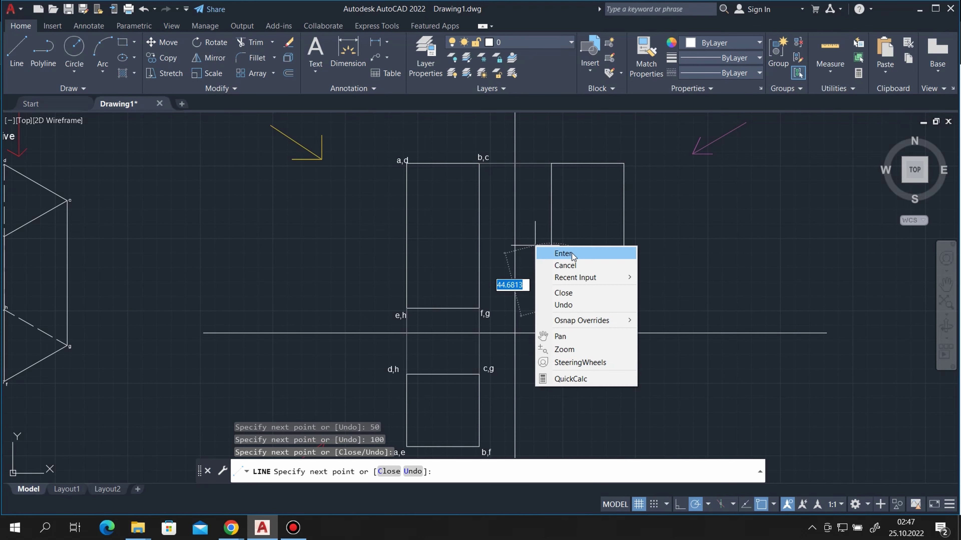
{"action": "left_click", "coordinate": [554, 253]}
{"action": "scroll", "coordinate": [573, 363], "scroll_direction": "up", "scroll_amount": 2}
{"action": "left_click", "coordinate": [706, 43]}
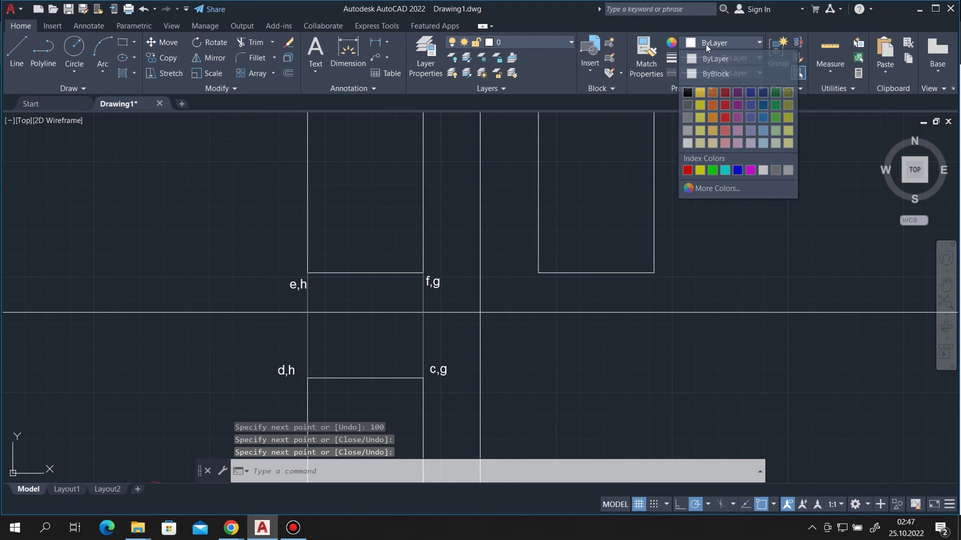
Step: Set colour to grey and draw a horizontal projection line from corner f,g to the side view
{"action": "left_click", "coordinate": [686, 119]}
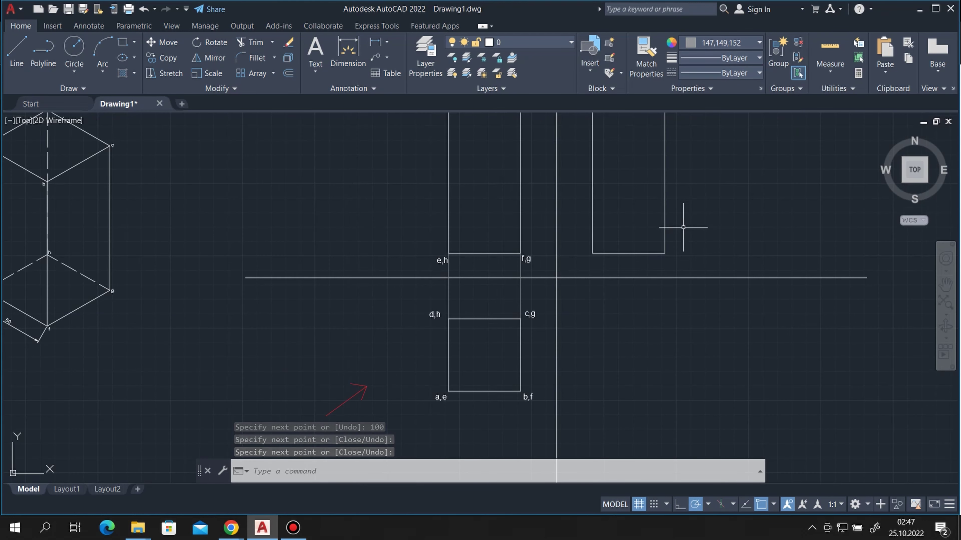
{"action": "left_click", "coordinate": [17, 49]}
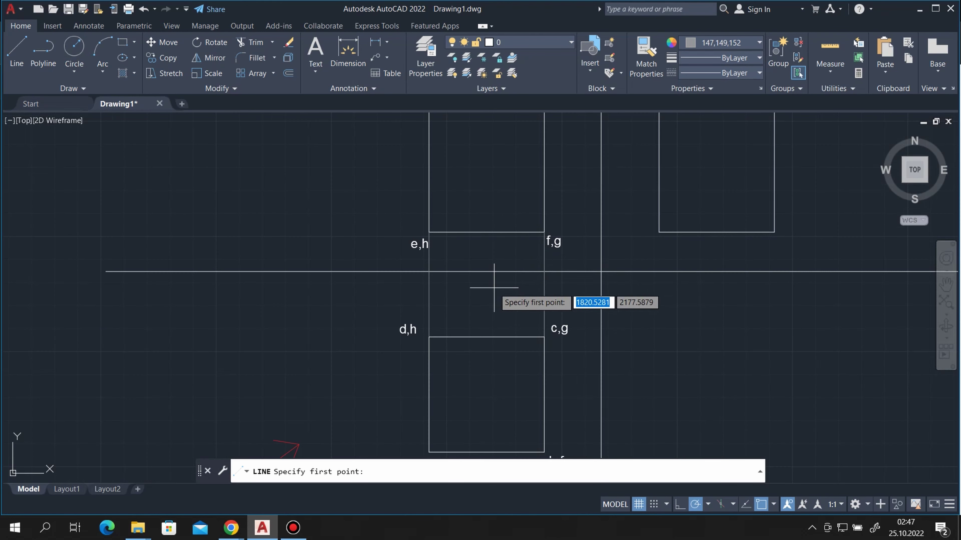
{"action": "left_click", "coordinate": [545, 232]}
{"action": "left_click", "coordinate": [659, 232]}
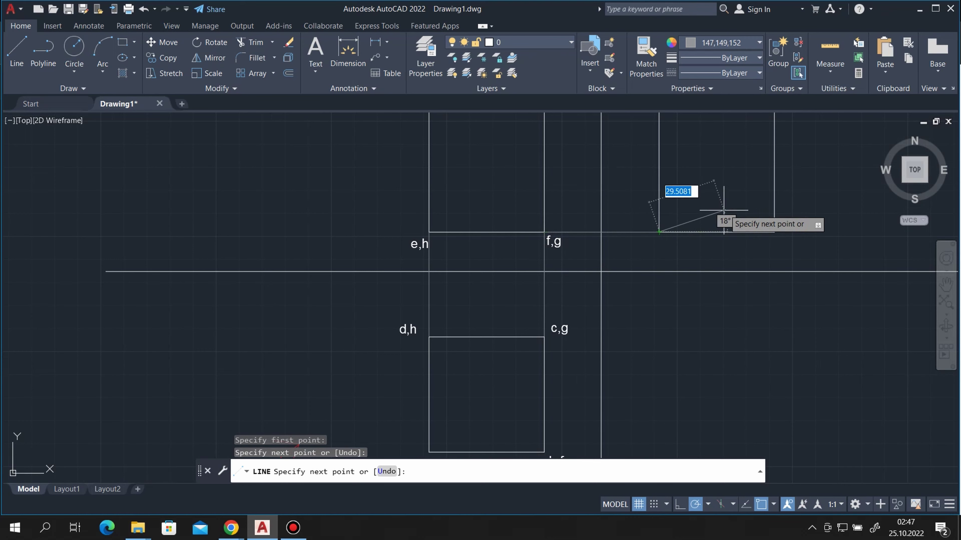
{"action": "right_click", "coordinate": [711, 193]}
{"action": "left_click", "coordinate": [730, 198]}
{"action": "scroll", "coordinate": [492, 227], "scroll_direction": "down", "scroll_amount": 2}
{"action": "scroll", "coordinate": [544, 296], "scroll_direction": "down", "scroll_amount": 2}
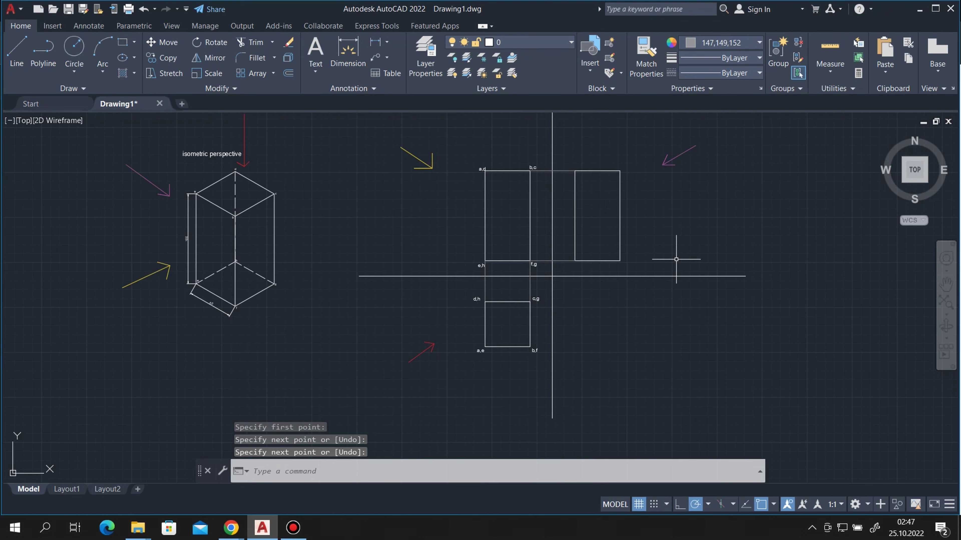
{"action": "scroll", "coordinate": [676, 259], "scroll_direction": "up", "scroll_amount": 2}
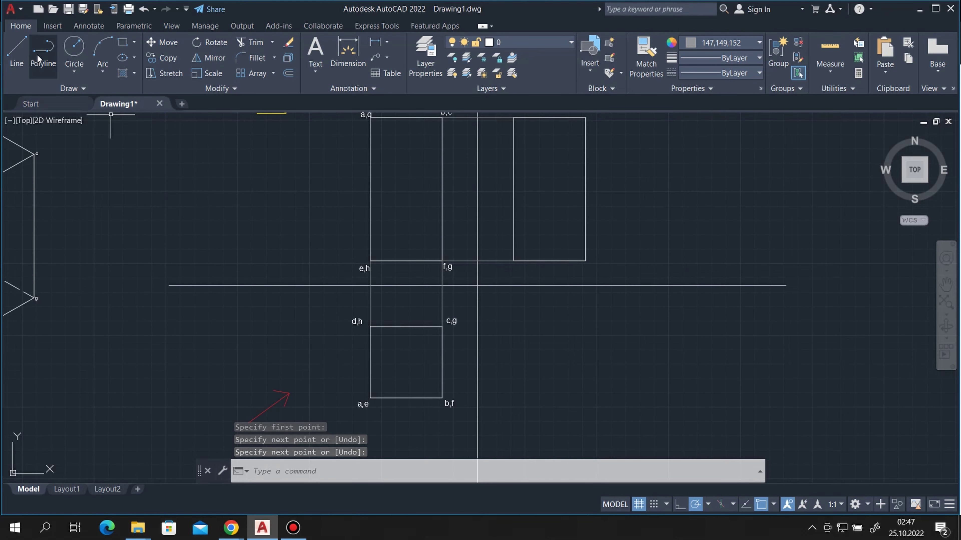
Step: Draw a horizontal line from corner c,g to the vertical reference line, then a 45° line
{"action": "left_click", "coordinate": [16, 49]}
{"action": "scroll", "coordinate": [479, 345], "scroll_direction": "up", "scroll_amount": 2}
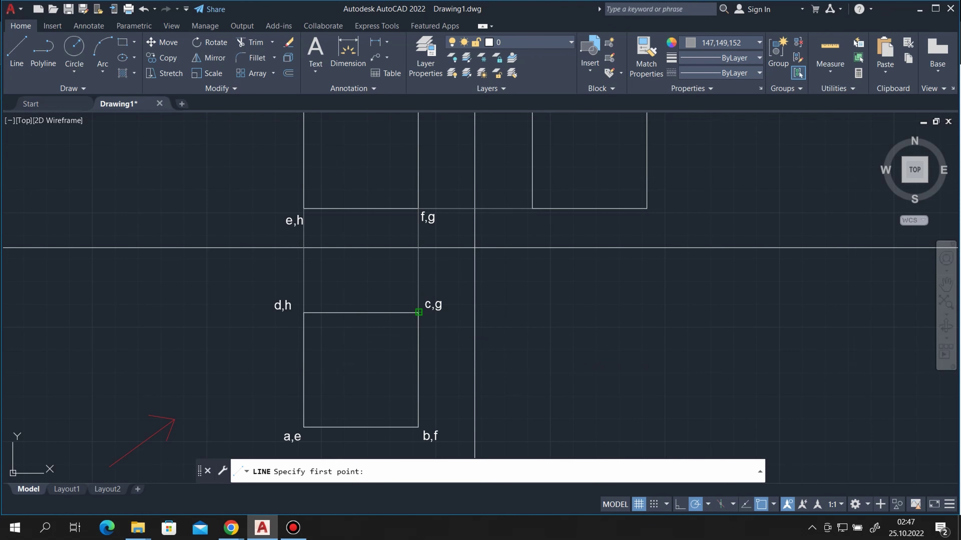
{"action": "left_click", "coordinate": [418, 312]}
{"action": "left_click", "coordinate": [475, 312]}
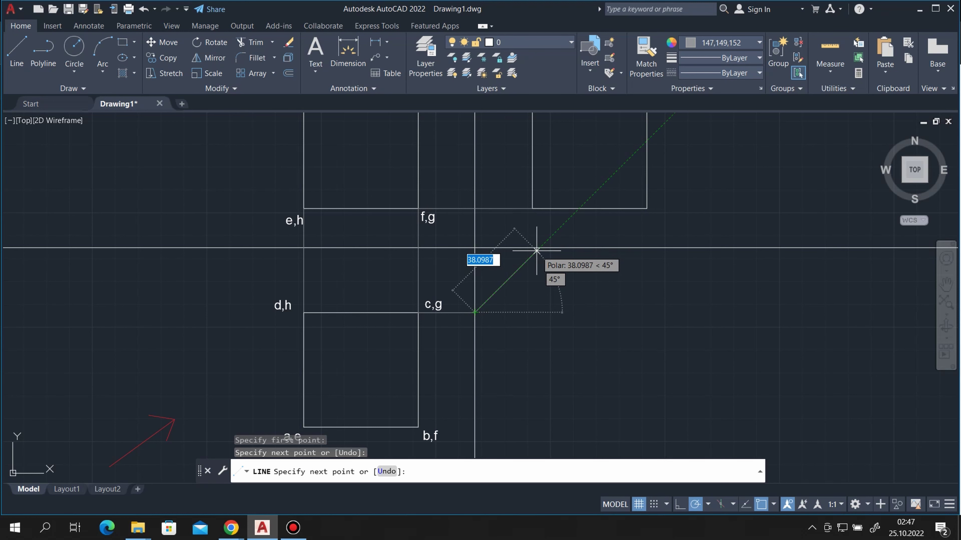
{"action": "left_click", "coordinate": [536, 251]}
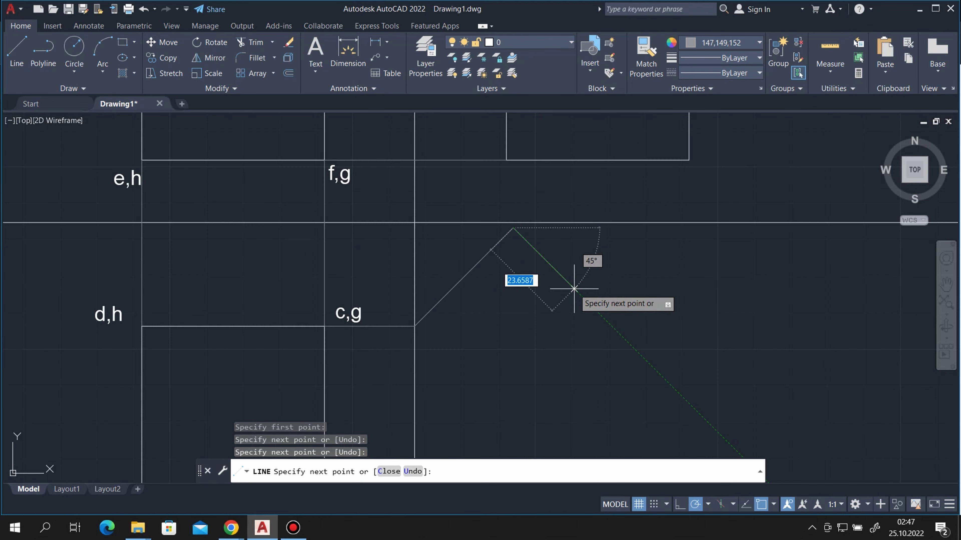
{"action": "scroll", "coordinate": [575, 288], "scroll_direction": "up", "scroll_amount": 2}
{"action": "key", "text": "Escape"}
Step: Erase the 45° diagonal line using a crossing selection
{"action": "left_click", "coordinate": [531, 329]}
{"action": "left_click", "coordinate": [457, 251]}
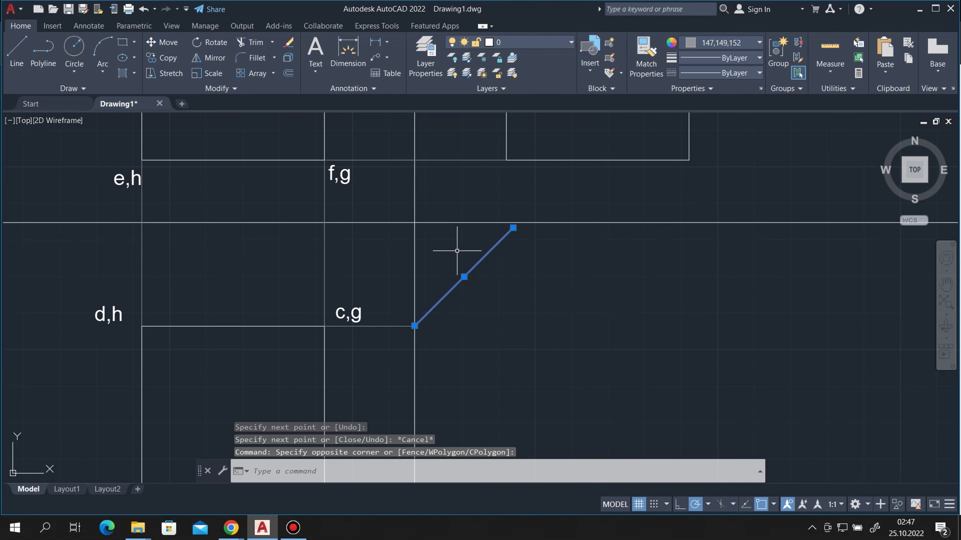
{"action": "key", "text": "Delete"}
{"action": "scroll", "coordinate": [755, 300], "scroll_direction": "down", "scroll_amount": 2}
{"action": "scroll", "coordinate": [747, 300], "scroll_direction": "down", "scroll_amount": 2}
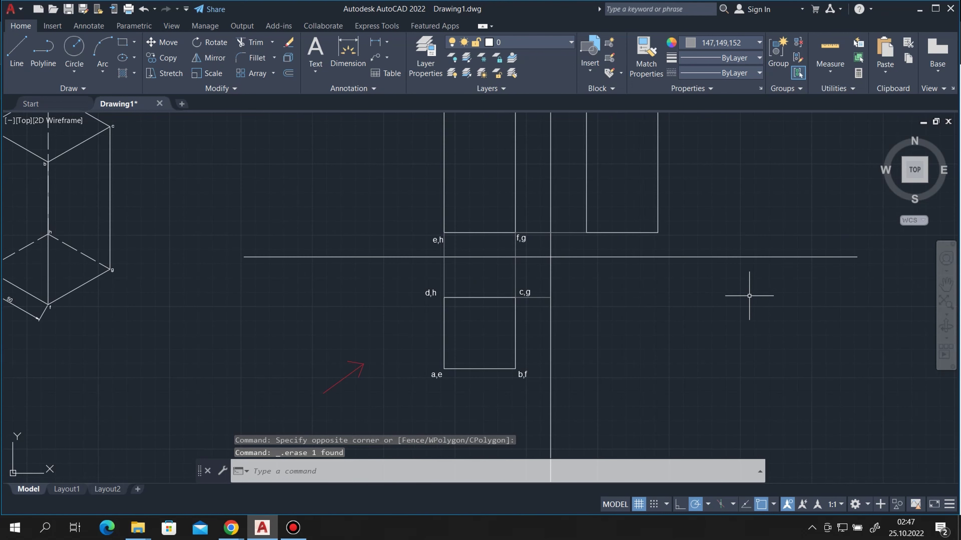
{"action": "scroll", "coordinate": [682, 257], "scroll_direction": "down", "scroll_amount": 2}
{"action": "scroll", "coordinate": [690, 215], "scroll_direction": "up", "scroll_amount": 2}
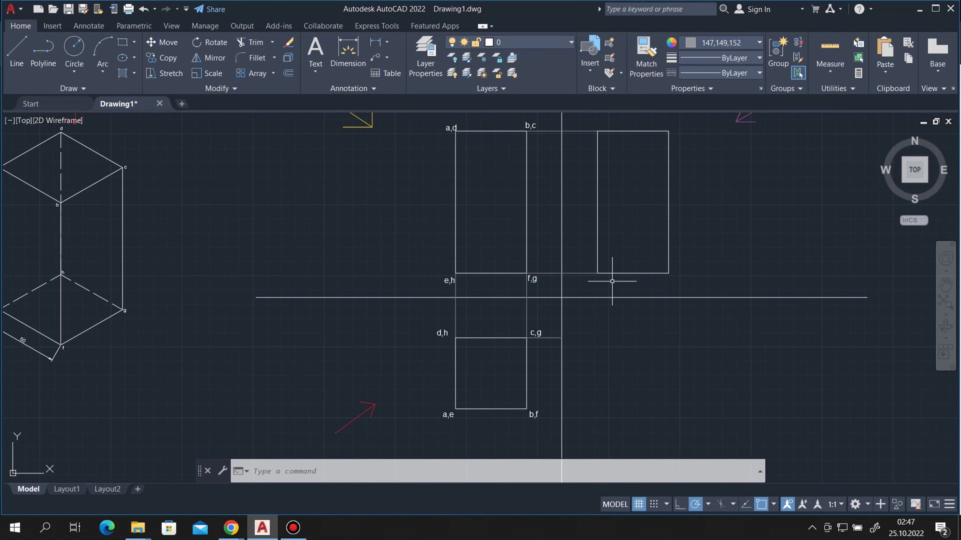
Step: Erase the side-view rectangle's bottom, left and right edges, then select its top edge
{"action": "left_click", "coordinate": [624, 282]}
{"action": "left_click", "coordinate": [614, 260]}
{"action": "key", "text": "Delete"}
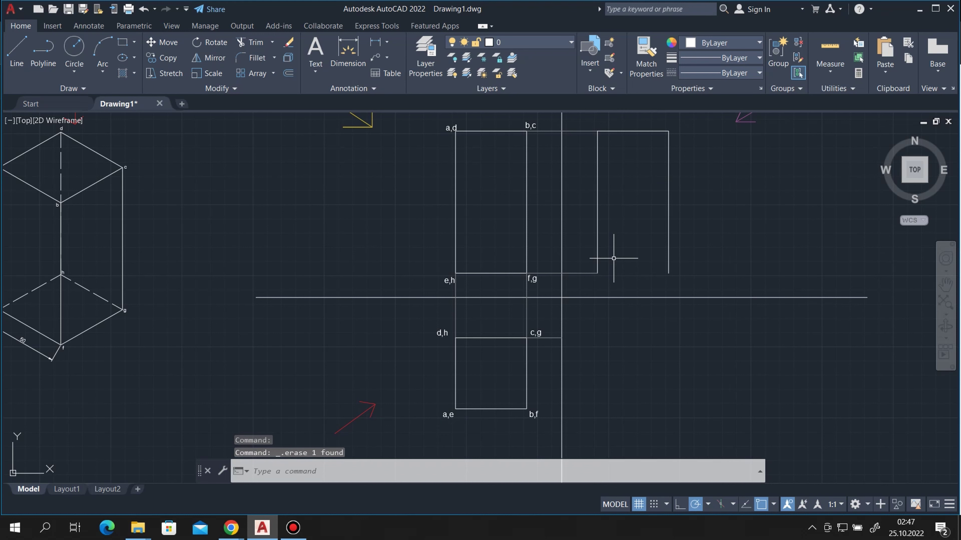
{"action": "left_click", "coordinate": [590, 215]}
{"action": "left_click", "coordinate": [619, 218]}
{"action": "left_click", "coordinate": [591, 228]}
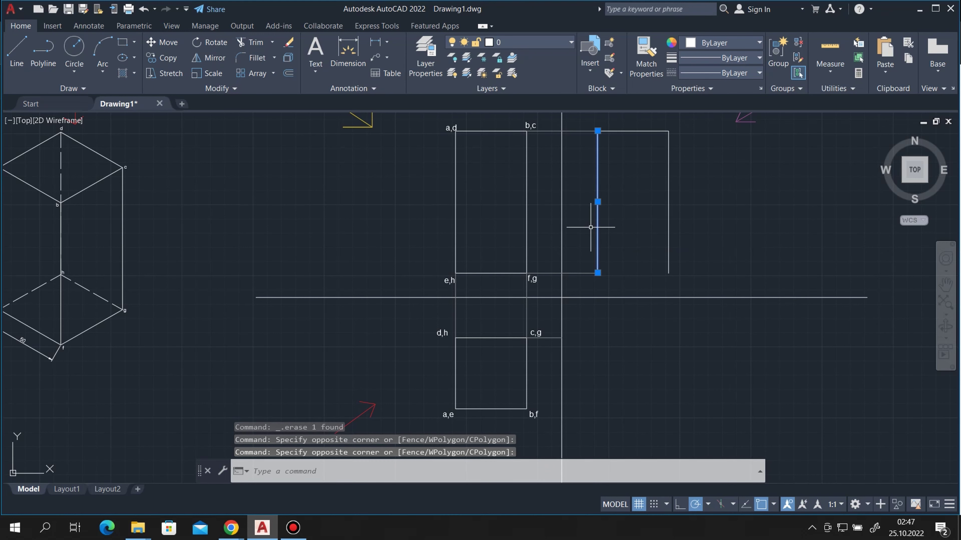
{"action": "key", "text": "Delete"}
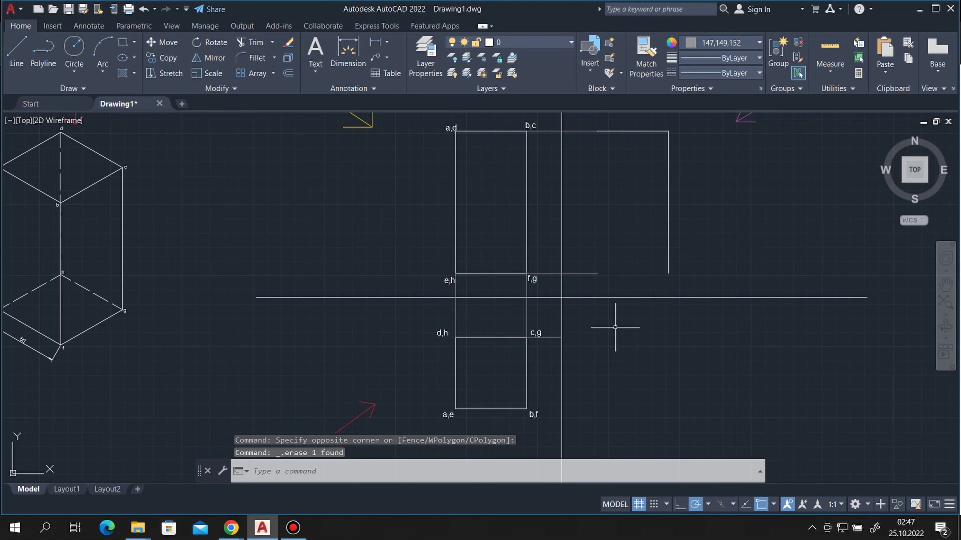
{"action": "left_click", "coordinate": [793, 209]}
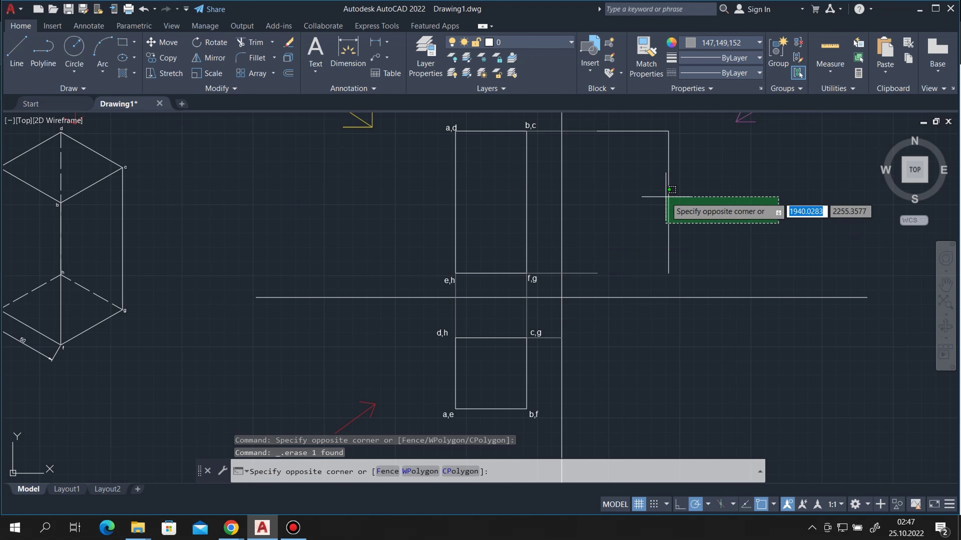
{"action": "left_click", "coordinate": [661, 159]}
{"action": "key", "text": "Delete"}
{"action": "left_click", "coordinate": [659, 165]}
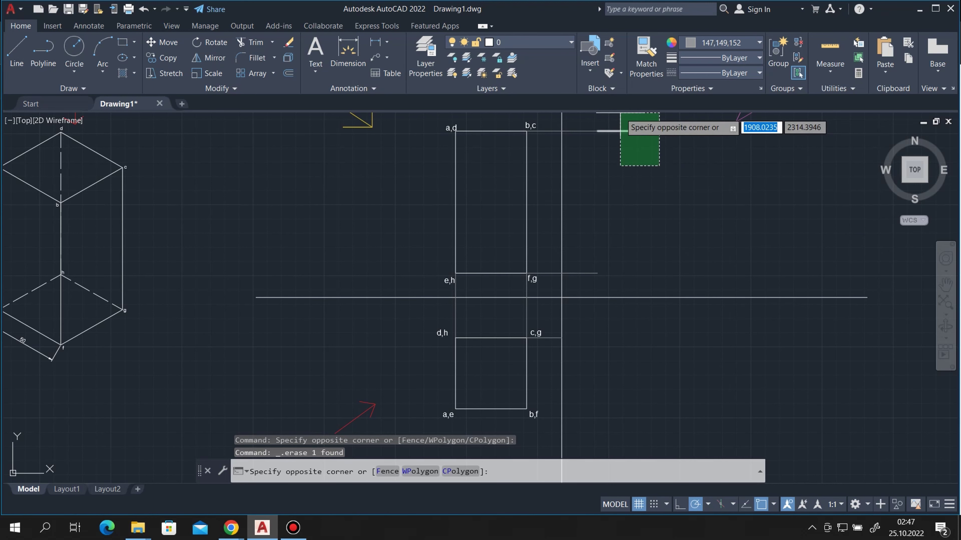
{"action": "left_click", "coordinate": [620, 120]}
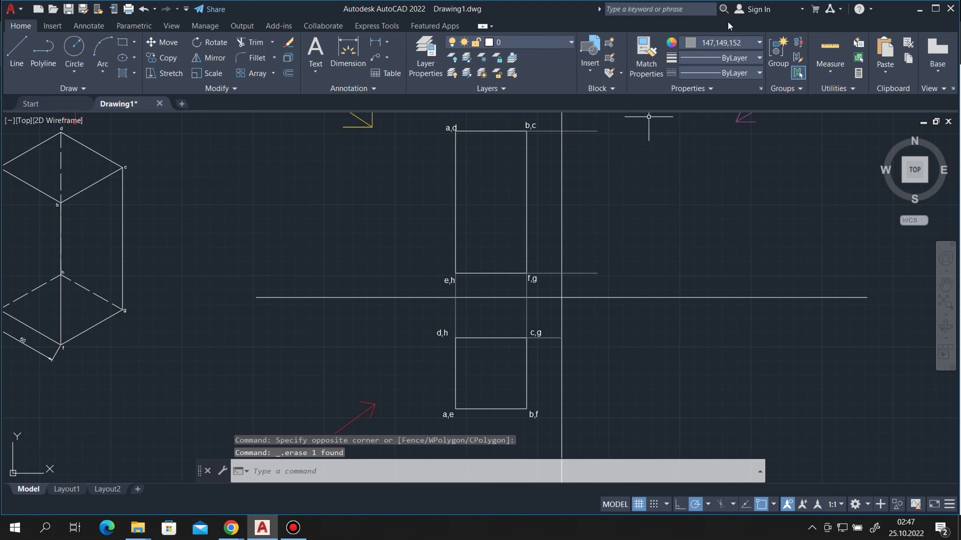
Step: Draw a line from the c,g projection's end to the 45° line, then vertically upward past b,c
{"action": "left_click", "coordinate": [20, 56]}
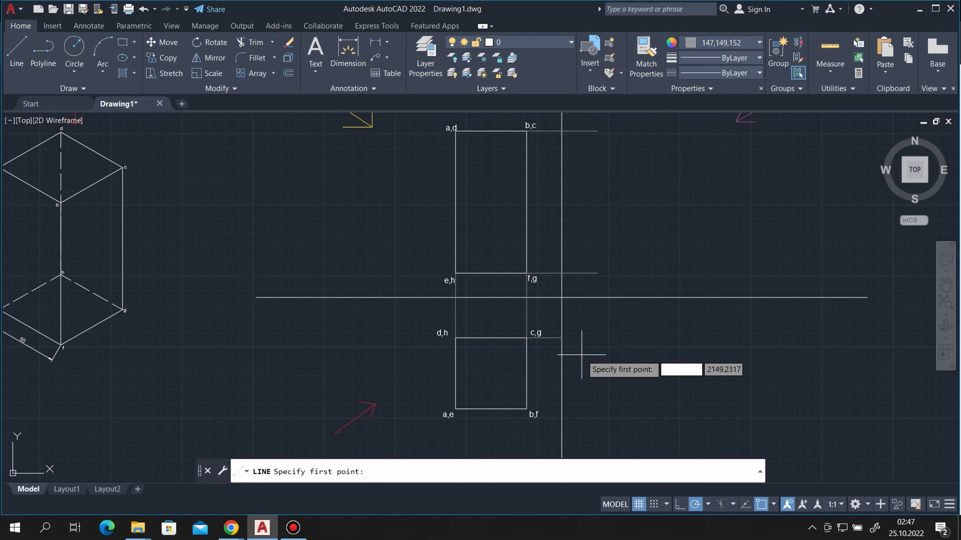
{"action": "scroll", "coordinate": [699, 392], "scroll_direction": "up", "scroll_amount": 2}
{"action": "left_click", "coordinate": [478, 305]}
{"action": "scroll", "coordinate": [561, 253], "scroll_direction": "up", "scroll_amount": 2}
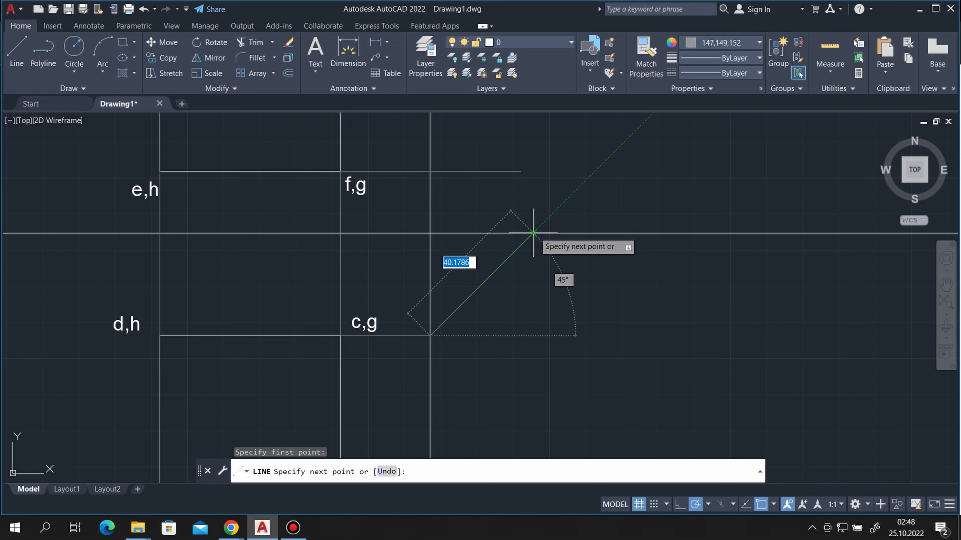
{"action": "scroll", "coordinate": [533, 232], "scroll_direction": "up", "scroll_amount": 4}
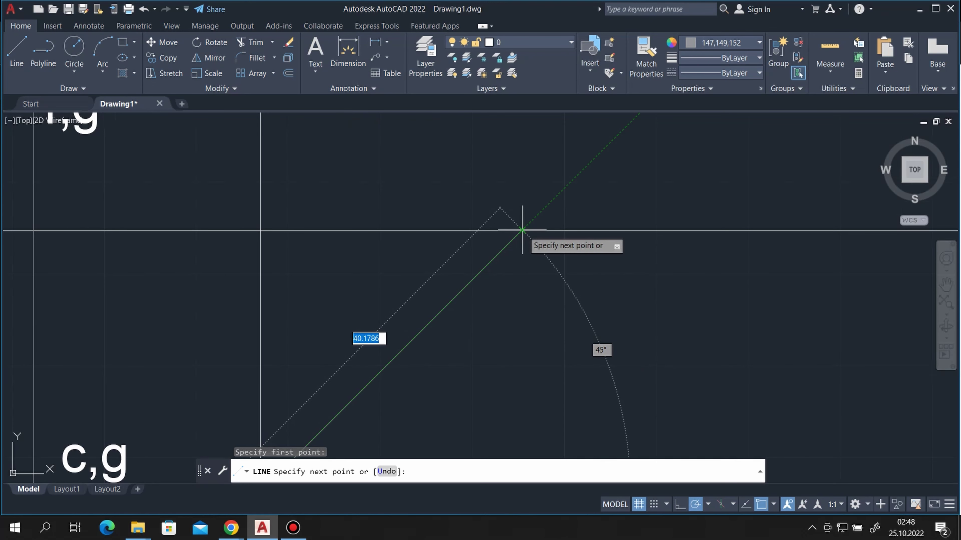
{"action": "left_click", "coordinate": [522, 229]}
{"action": "scroll", "coordinate": [568, 246], "scroll_direction": "down", "scroll_amount": 2}
{"action": "scroll", "coordinate": [620, 265], "scroll_direction": "down", "scroll_amount": 2}
{"action": "scroll", "coordinate": [617, 284], "scroll_direction": "down", "scroll_amount": 2}
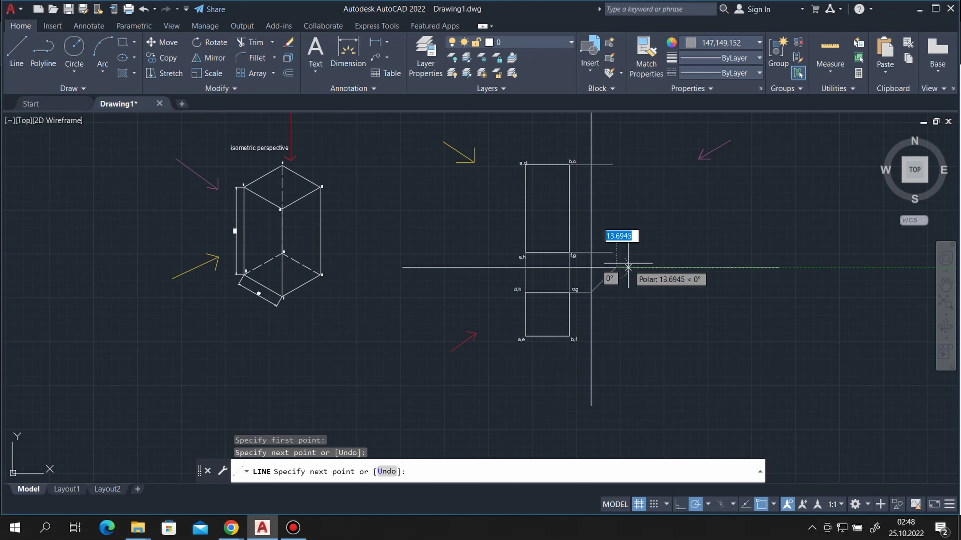
{"action": "scroll", "coordinate": [611, 189], "scroll_direction": "down", "scroll_amount": 1}
{"action": "left_click", "coordinate": [602, 130]}
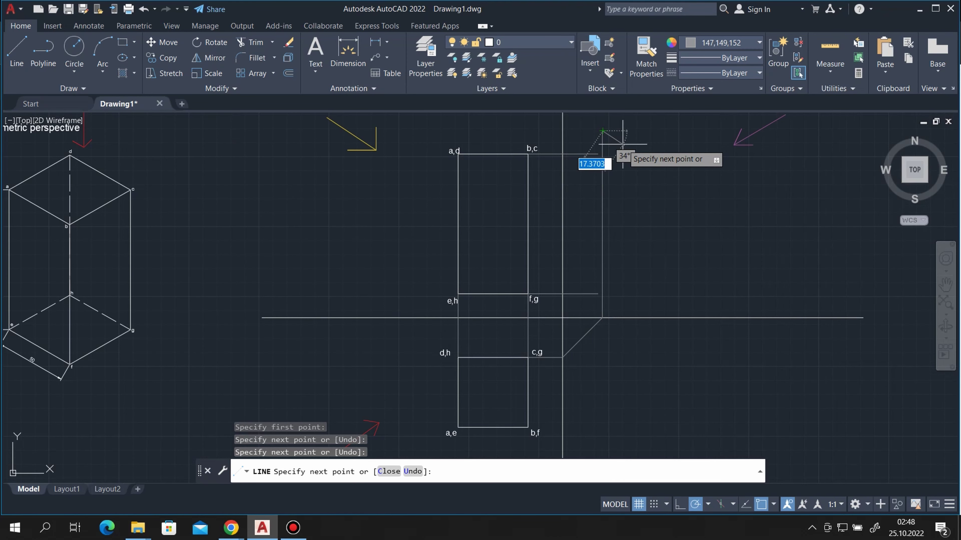
{"action": "key", "text": "Escape"}
Step: Select the horizontal projection line to the right of b,c
{"action": "scroll", "coordinate": [616, 144], "scroll_direction": "up", "scroll_amount": 2}
{"action": "scroll", "coordinate": [615, 144], "scroll_direction": "up", "scroll_amount": 2}
{"action": "left_click", "coordinate": [552, 183]}
{"action": "left_click", "coordinate": [529, 155]}
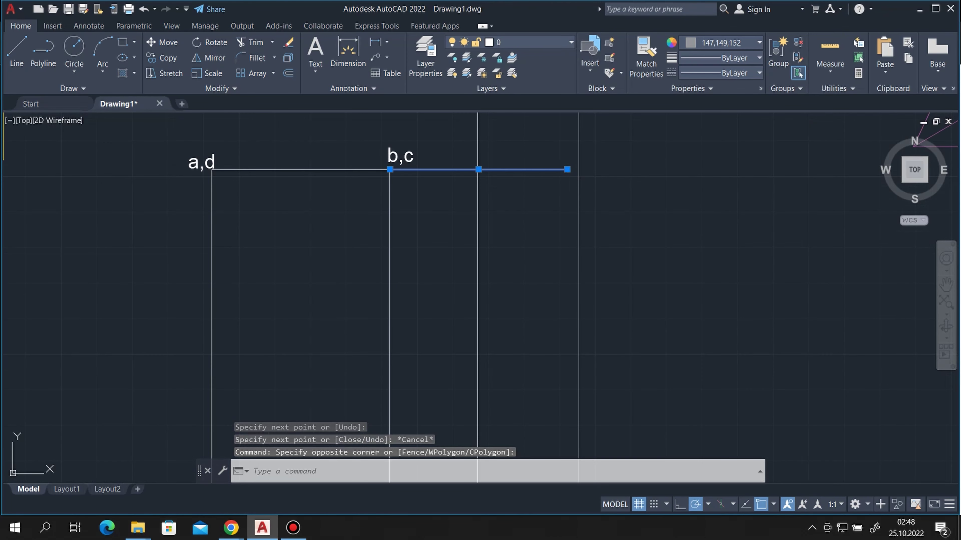
Step: Stretch the b,c projection line's right end to the vertical projection line
{"action": "left_click", "coordinate": [567, 169]}
{"action": "left_click", "coordinate": [612, 170]}
{"action": "key", "text": "Escape"}
{"action": "key", "text": "Escape"}
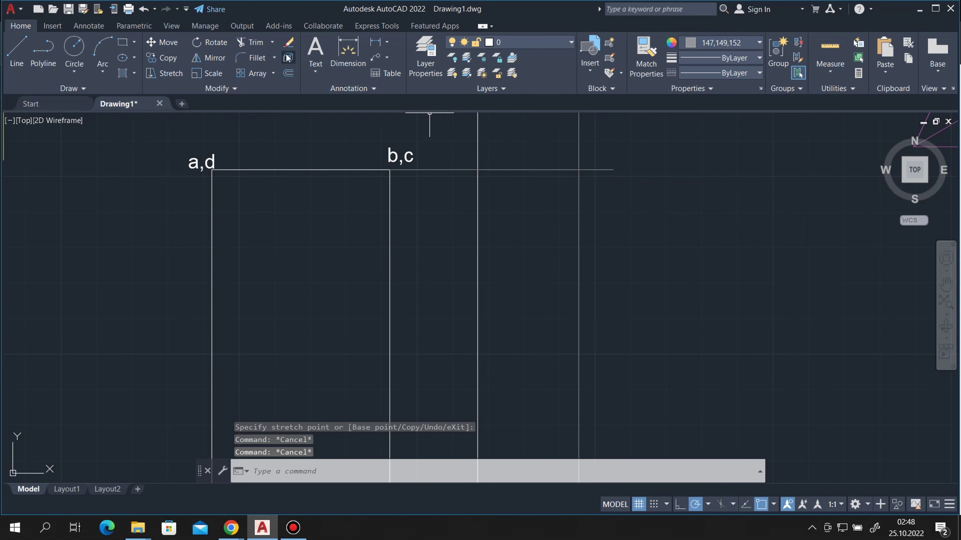
Step: Trim the overhanging stubs crossed by a fence beside the vertical line
{"action": "left_click", "coordinate": [256, 41]}
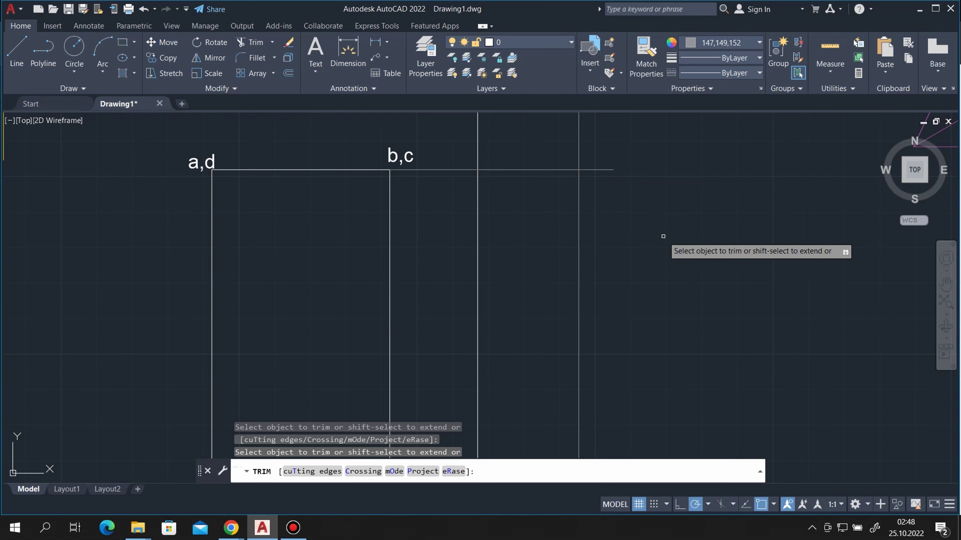
{"action": "left_click", "coordinate": [606, 191]}
{"action": "left_click", "coordinate": [571, 133]}
{"action": "key", "text": "Return"}
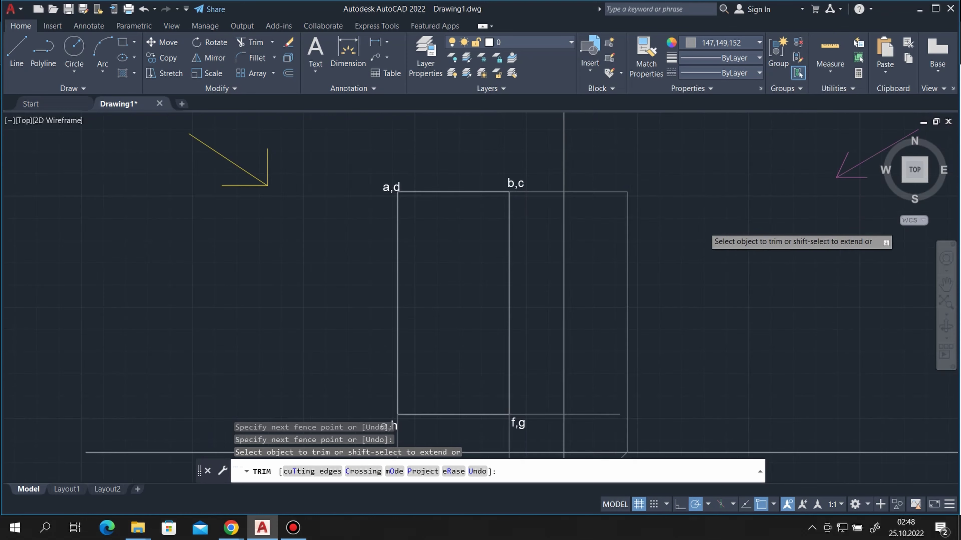
{"action": "scroll", "coordinate": [571, 227], "scroll_direction": "down", "scroll_amount": 5}
{"action": "scroll", "coordinate": [529, 265], "scroll_direction": "up", "scroll_amount": 3}
{"action": "scroll", "coordinate": [601, 310], "scroll_direction": "up", "scroll_amount": 3}
{"action": "key", "text": "Escape"}
Step: Stretch the f,g projection line's right end out to the vertical line
{"action": "left_click", "coordinate": [590, 294]}
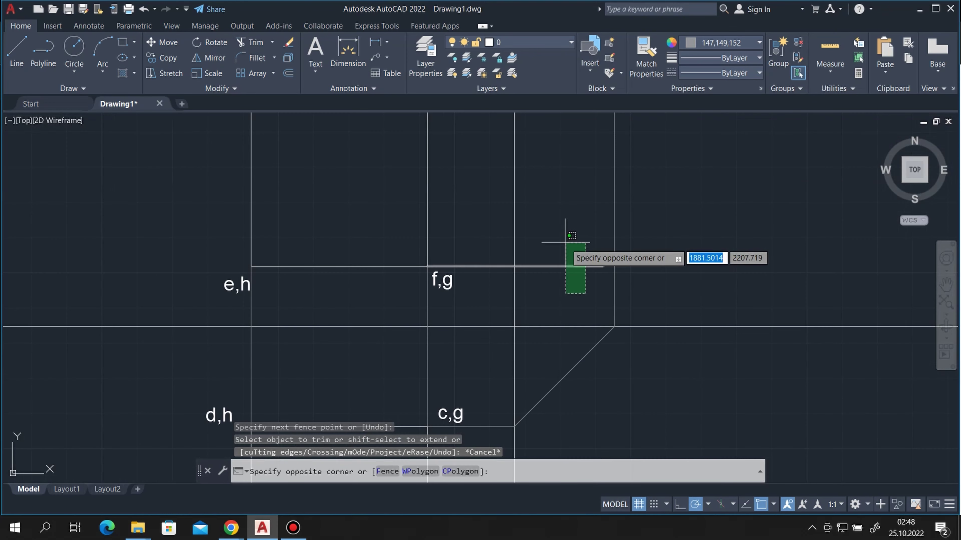
{"action": "left_click", "coordinate": [566, 223]}
{"action": "left_click", "coordinate": [603, 266]}
{"action": "left_click", "coordinate": [648, 266]}
{"action": "key", "text": "Escape"}
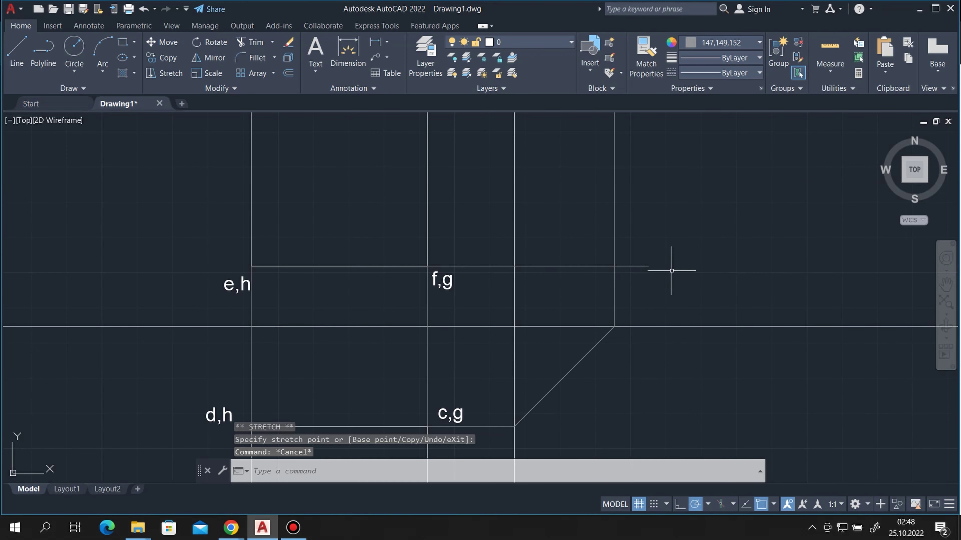
{"action": "key", "text": "Escape"}
Step: Trim the leftover stub at the f,g line's right end
{"action": "left_click", "coordinate": [258, 41]}
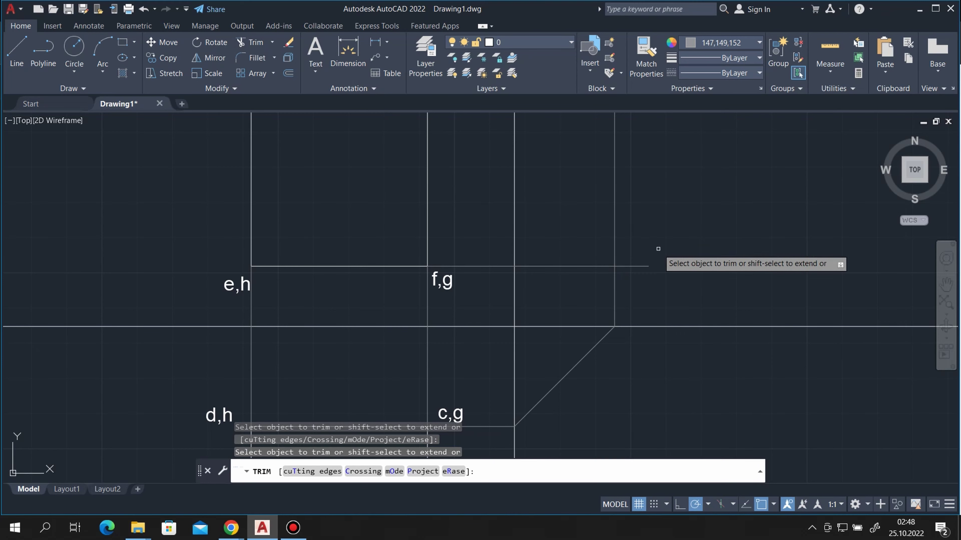
{"action": "left_click_drag", "start_coordinate": [656, 250], "coordinate": [639, 273]}
{"action": "scroll", "coordinate": [677, 217], "scroll_direction": "down", "scroll_amount": 2}
{"action": "scroll", "coordinate": [707, 302], "scroll_direction": "down", "scroll_amount": 3}
{"action": "scroll", "coordinate": [753, 294], "scroll_direction": "up", "scroll_amount": 1}
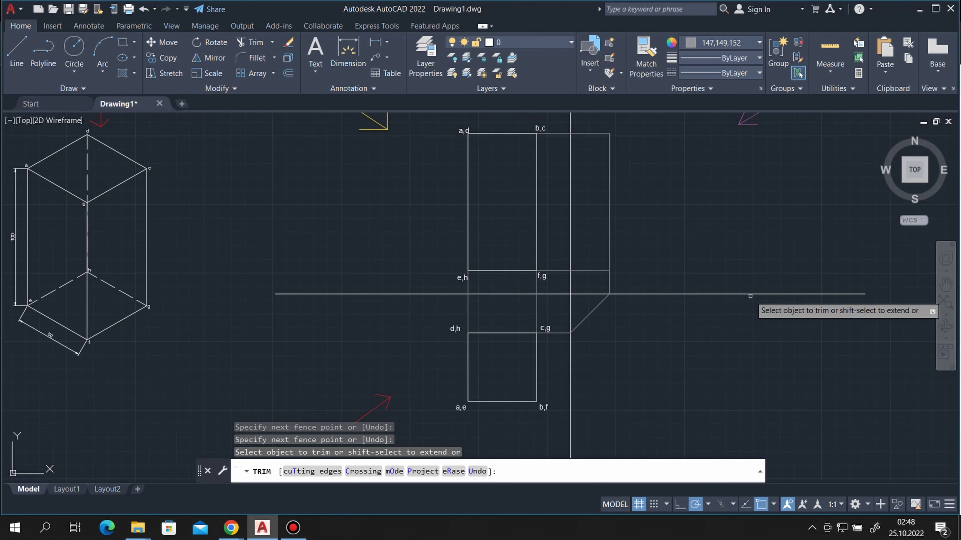
Step: Set the colour for new objects to ByLayer
{"action": "left_click", "coordinate": [22, 57]}
{"action": "left_click", "coordinate": [718, 42]}
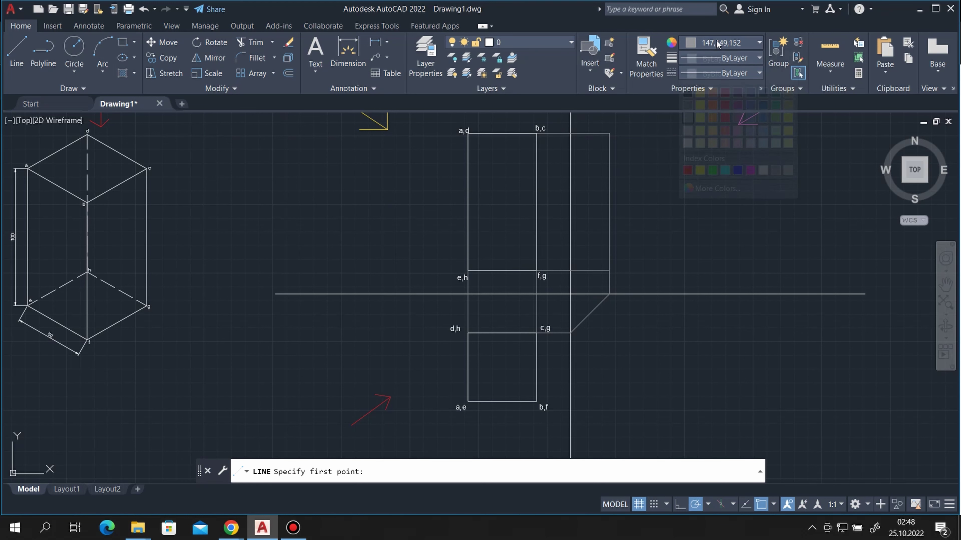
{"action": "left_click", "coordinate": [695, 62]}
Step: Draw the 50 by 100 side-view rectangle from the projection line's top end, then restore colour 147,149,152
{"action": "left_click", "coordinate": [16, 49]}
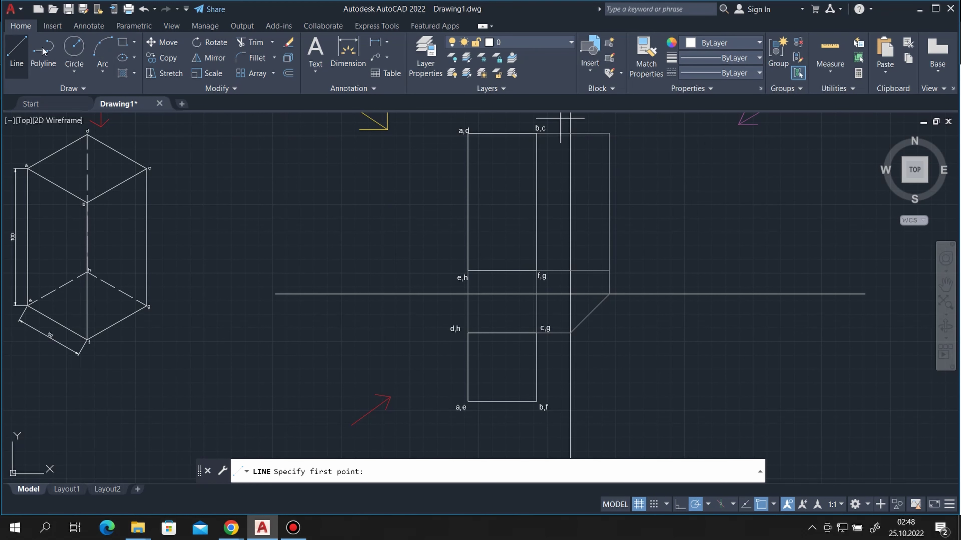
{"action": "left_click", "coordinate": [609, 134]}
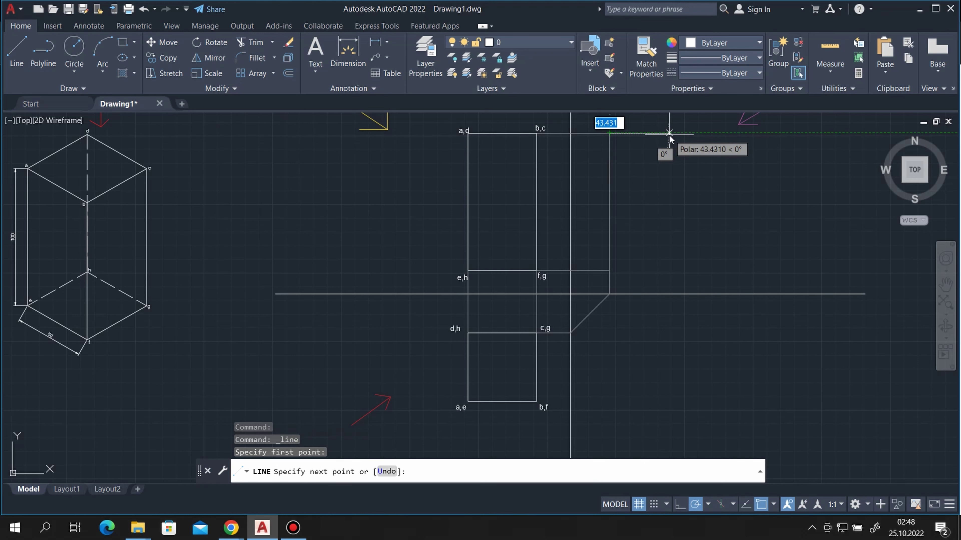
{"action": "type", "text": "50"}
{"action": "key", "text": "Return"}
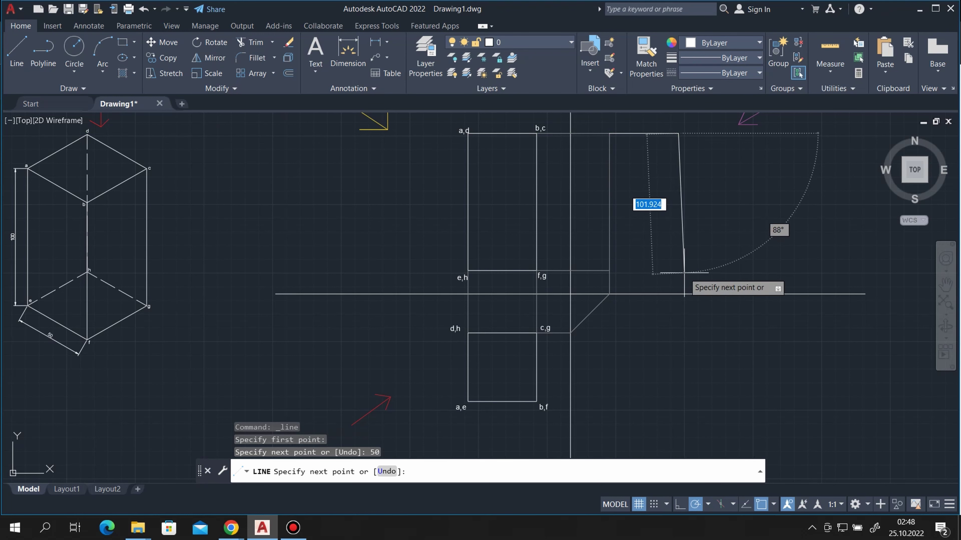
{"action": "type", "text": "100"}
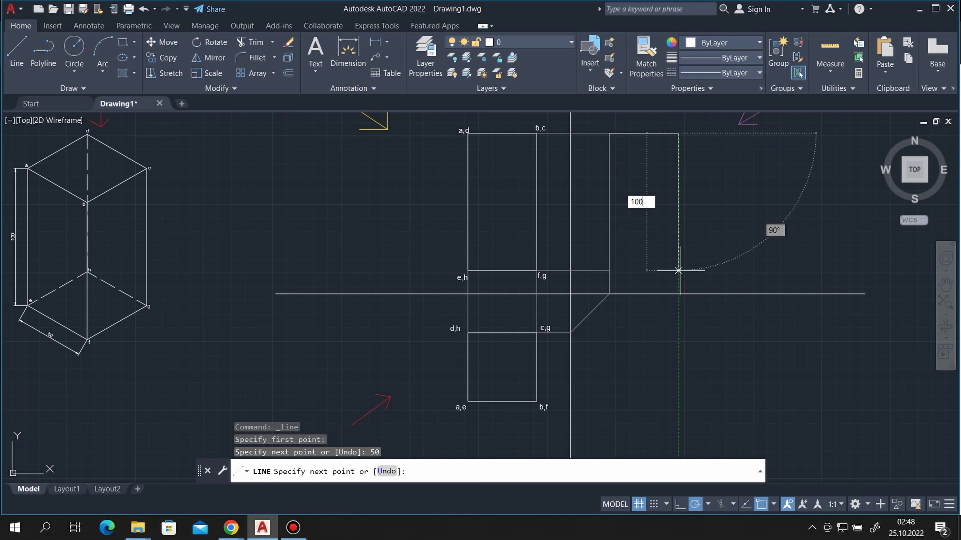
{"action": "key", "text": "Return"}
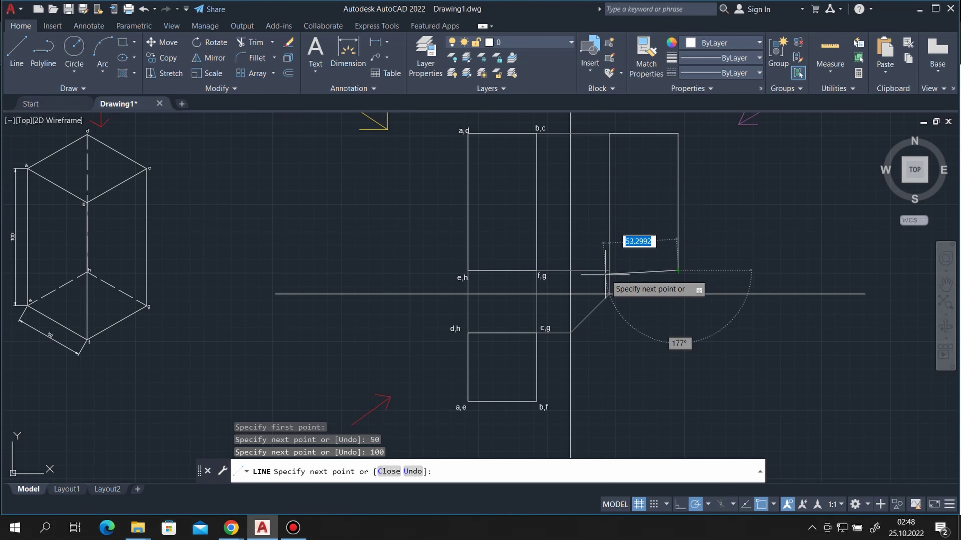
{"action": "left_click", "coordinate": [610, 270]}
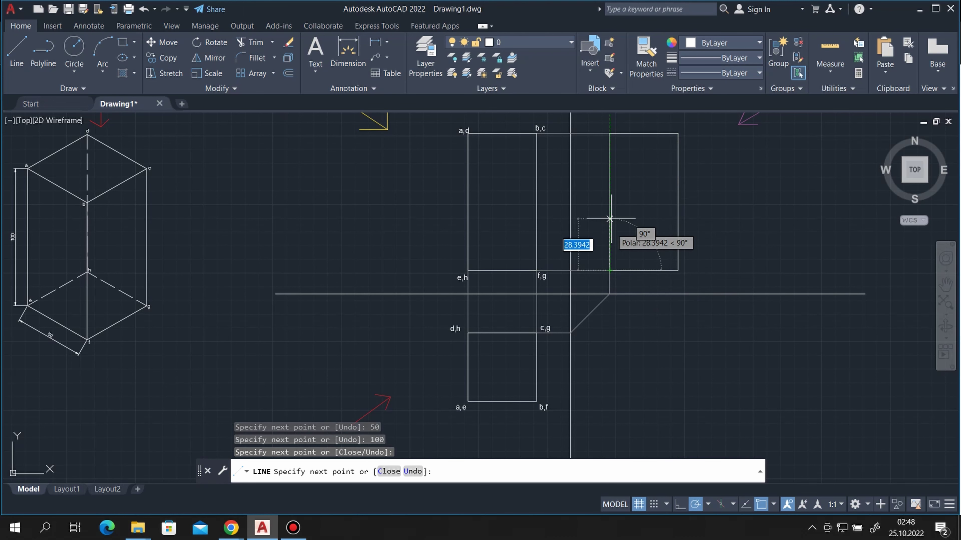
{"action": "left_click", "coordinate": [609, 133]}
{"action": "right_click", "coordinate": [630, 174]}
{"action": "left_click", "coordinate": [642, 181]}
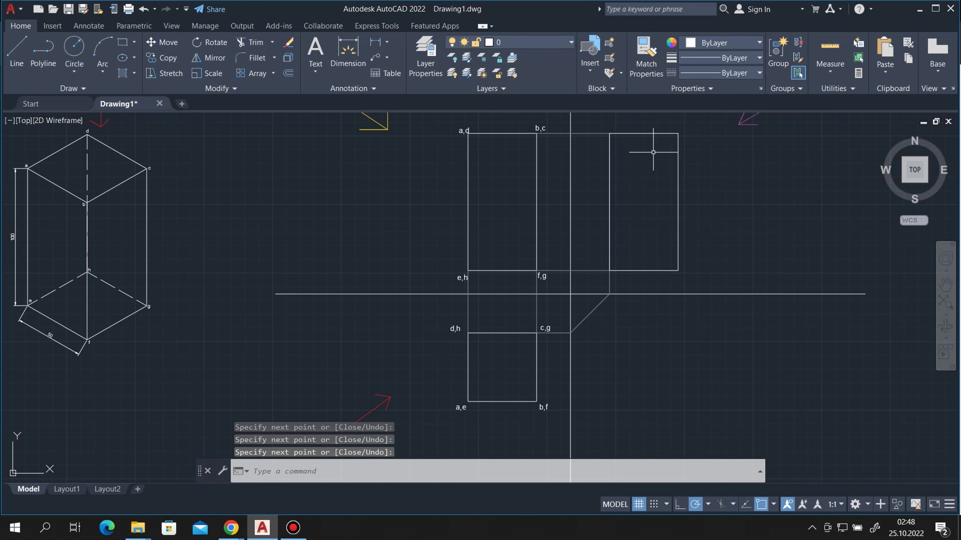
{"action": "left_click", "coordinate": [705, 43]}
{"action": "left_click", "coordinate": [703, 59]}
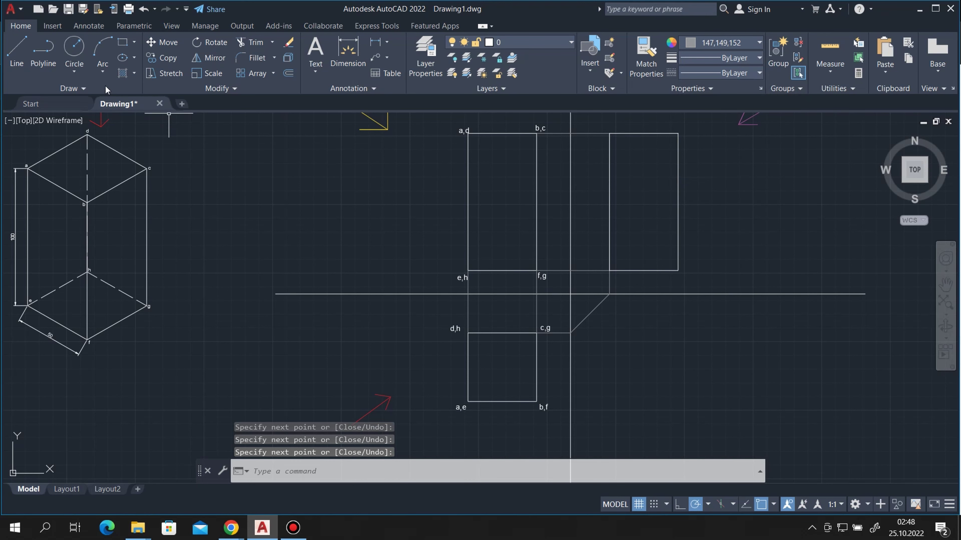
Step: Draw a 45° line from the corner right of b,f to the reference line, then up to the side view's corner
{"action": "left_click", "coordinate": [17, 51]}
{"action": "scroll", "coordinate": [590, 414], "scroll_direction": "up", "scroll_amount": 2}
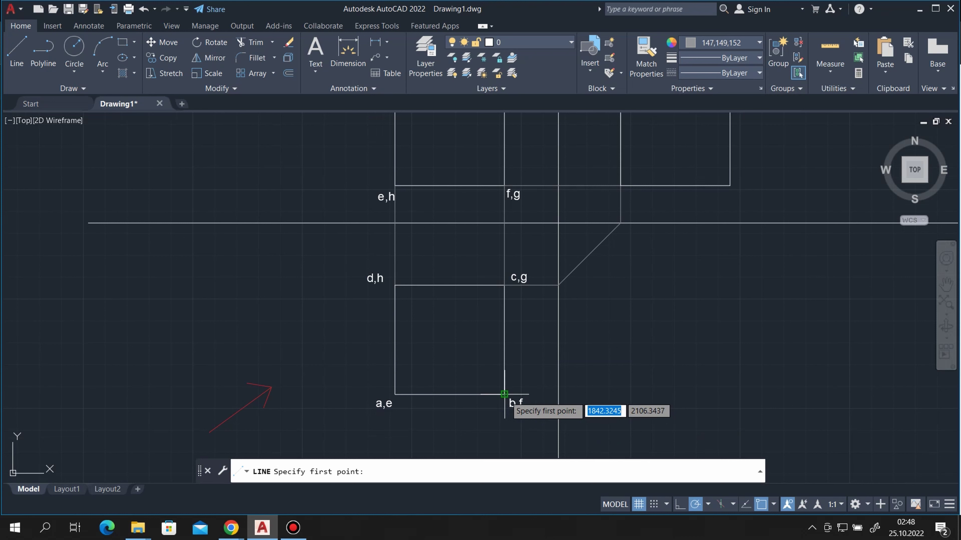
{"action": "left_click", "coordinate": [558, 395]}
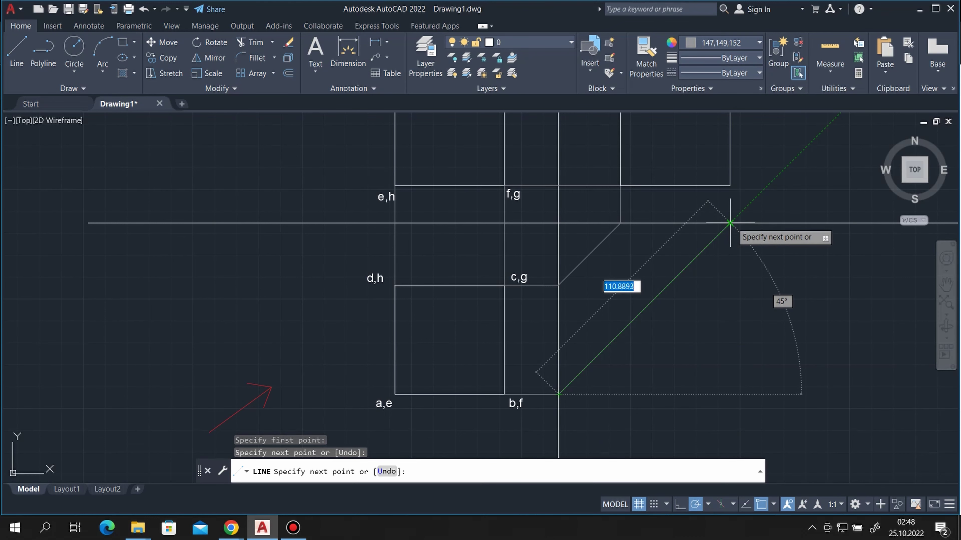
{"action": "left_click", "coordinate": [730, 223]}
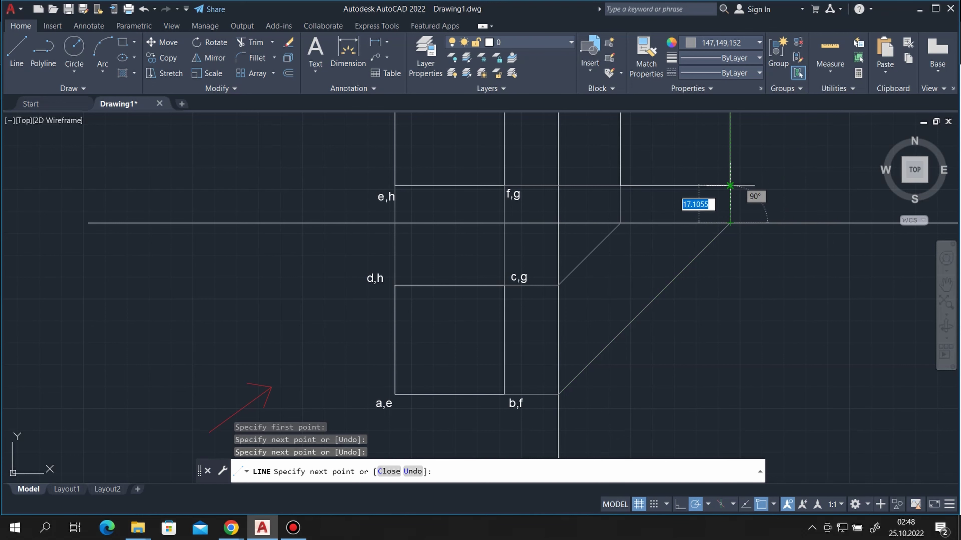
{"action": "left_click", "coordinate": [730, 185]}
{"action": "right_click", "coordinate": [768, 147]}
{"action": "left_click", "coordinate": [794, 156]}
{"action": "scroll", "coordinate": [450, 321], "scroll_direction": "down", "scroll_amount": 3}
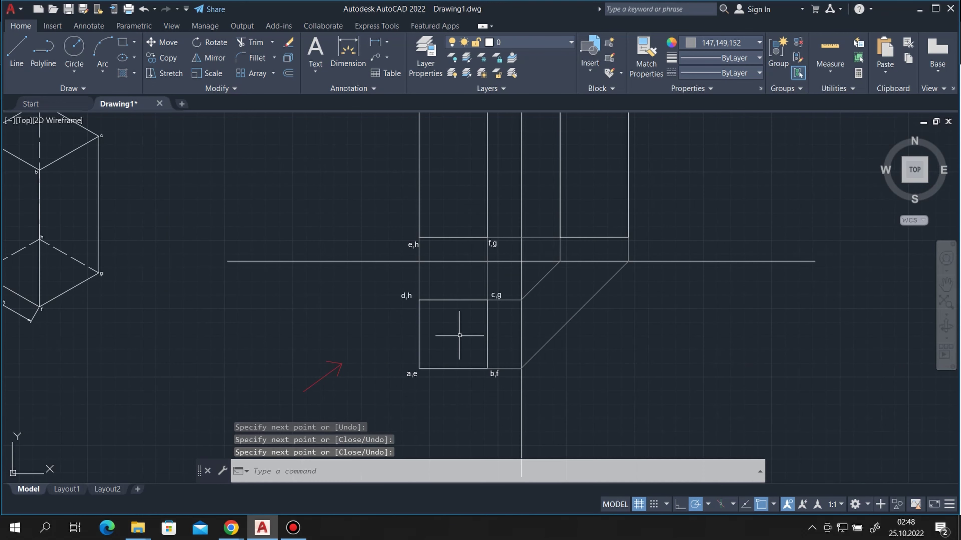
{"action": "scroll", "coordinate": [155, 242], "scroll_direction": "up", "scroll_amount": 2}
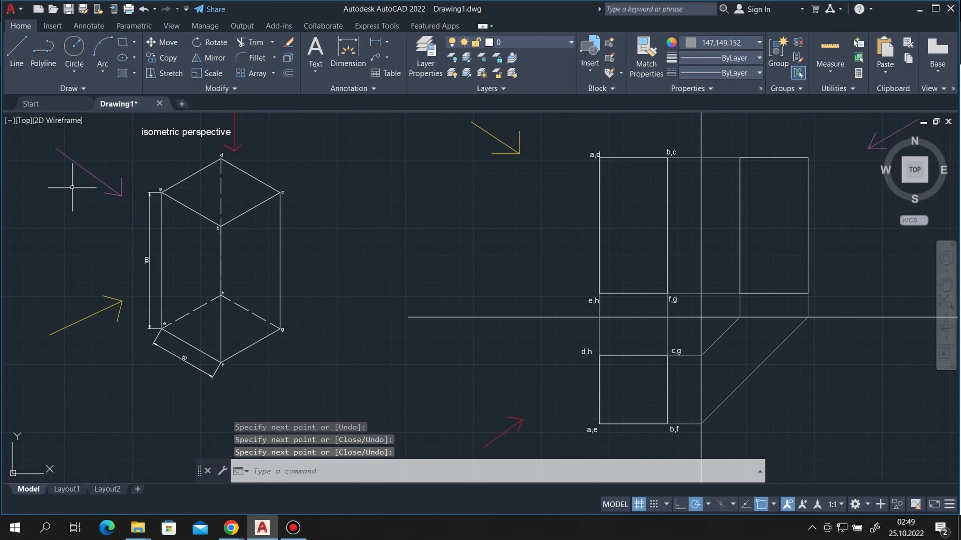
Step: Paste a copy of the b,c label at the side view's top-left corner as d,c
{"action": "scroll", "coordinate": [182, 250], "scroll_direction": "down", "scroll_amount": 3}
{"action": "scroll", "coordinate": [124, 227], "scroll_direction": "up", "scroll_amount": 3}
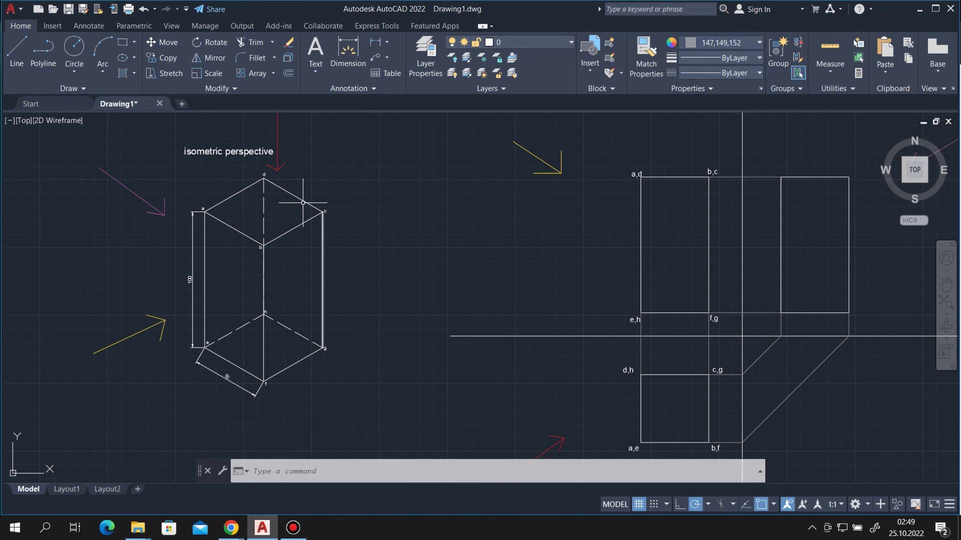
{"action": "scroll", "coordinate": [705, 175], "scroll_direction": "up", "scroll_amount": 2}
{"action": "left_click", "coordinate": [696, 159]}
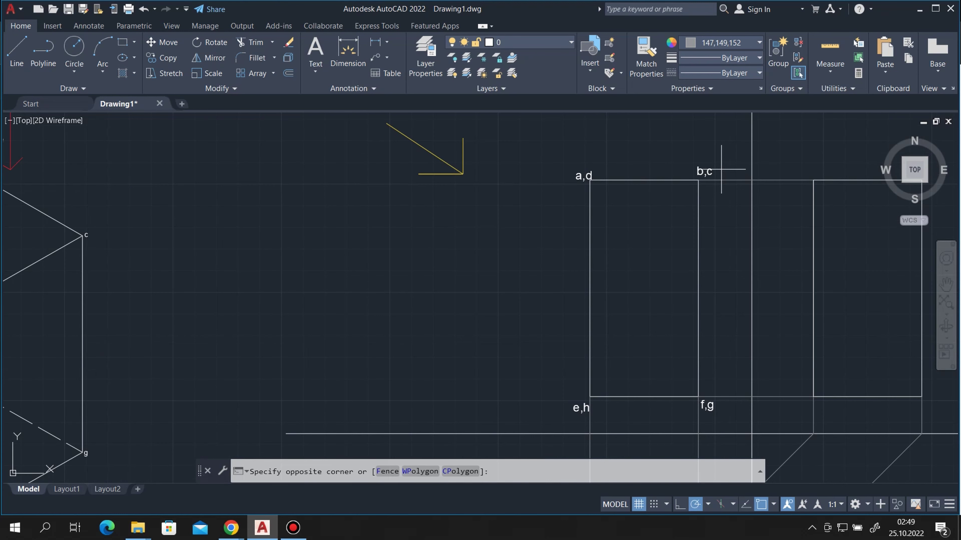
{"action": "left_click", "coordinate": [711, 178]}
{"action": "key", "text": "ctrl+c"}
{"action": "key", "text": "ctrl+v"}
{"action": "scroll", "coordinate": [718, 167], "scroll_direction": "up", "scroll_amount": 1}
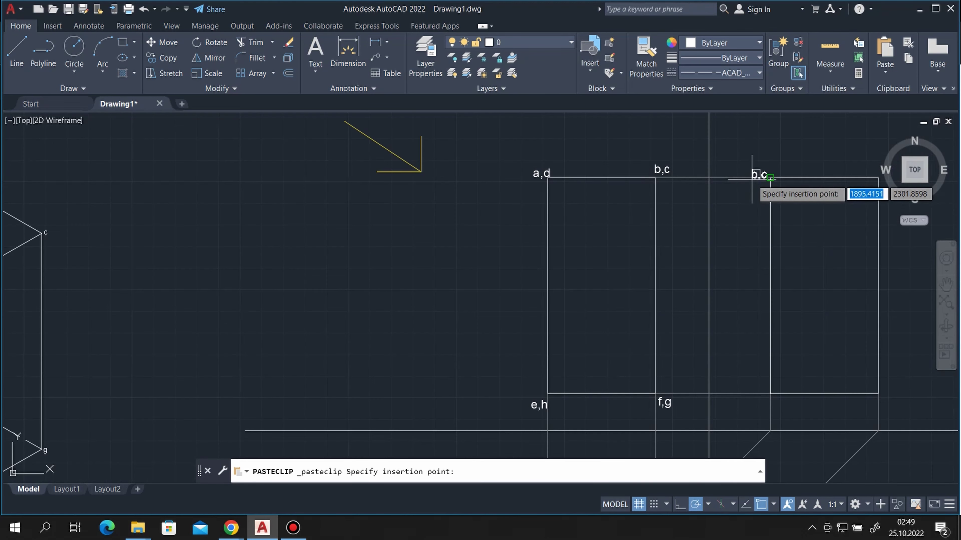
{"action": "scroll", "coordinate": [758, 168], "scroll_direction": "up", "scroll_amount": 2}
{"action": "left_click", "coordinate": [757, 168]}
{"action": "double_click", "coordinate": [765, 159]}
{"action": "type", "text": "d"}
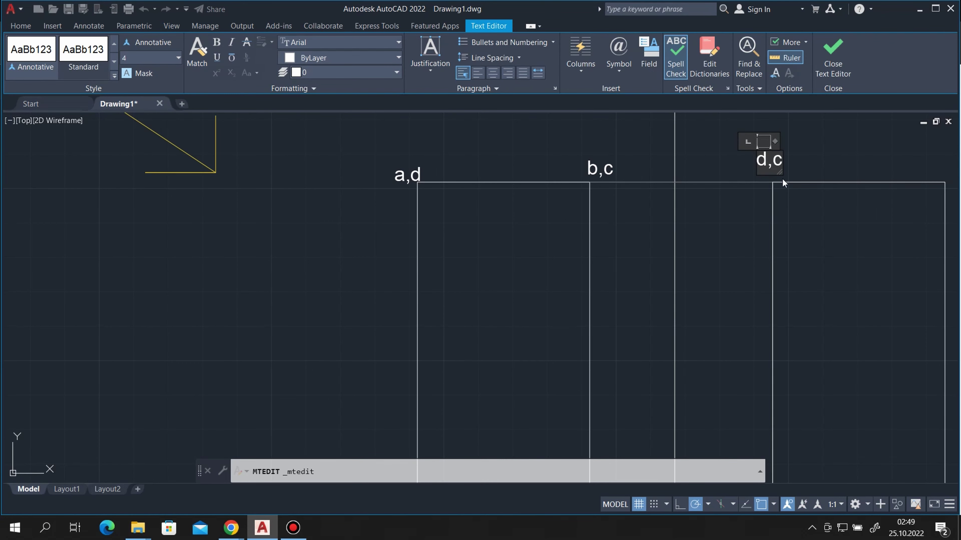
{"action": "left_click", "coordinate": [832, 57]}
Step: Turn snap on and paste a copy of the d,c label at the side view's top-right corner
{"action": "scroll", "coordinate": [777, 186], "scroll_direction": "down", "scroll_amount": 5}
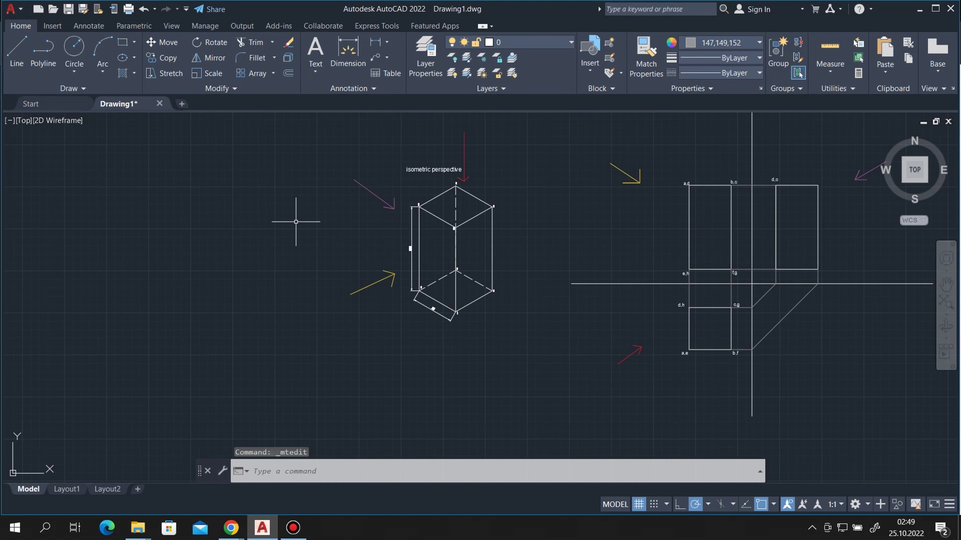
{"action": "scroll", "coordinate": [555, 198], "scroll_direction": "up", "scroll_amount": 2}
{"action": "scroll", "coordinate": [537, 201], "scroll_direction": "up", "scroll_amount": 3}
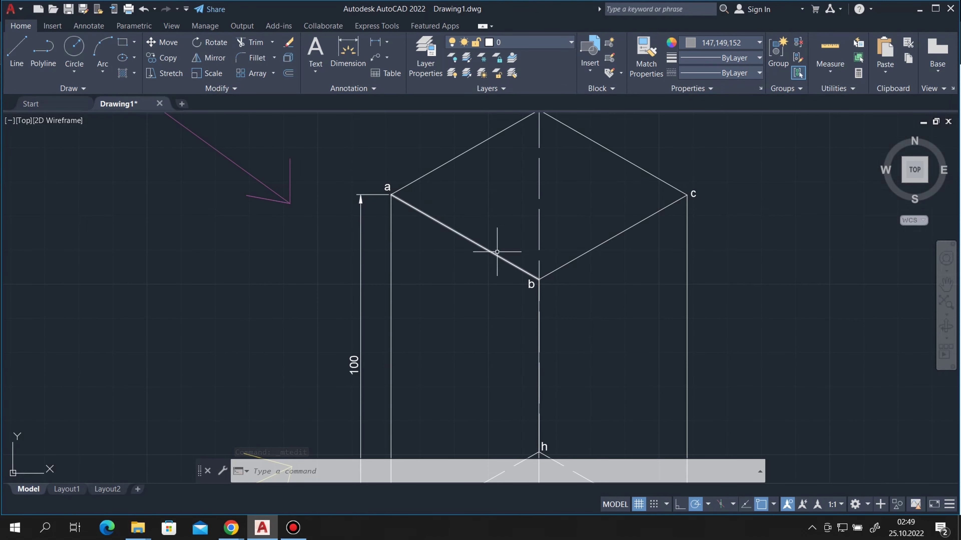
{"action": "scroll", "coordinate": [317, 219], "scroll_direction": "down", "scroll_amount": 3}
{"action": "scroll", "coordinate": [802, 196], "scroll_direction": "up", "scroll_amount": 2}
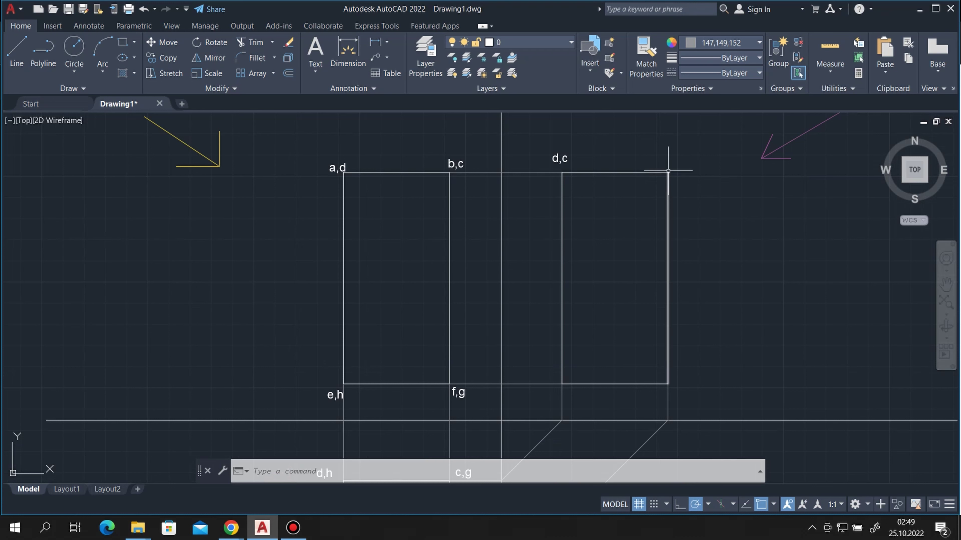
{"action": "key", "text": "F9"}
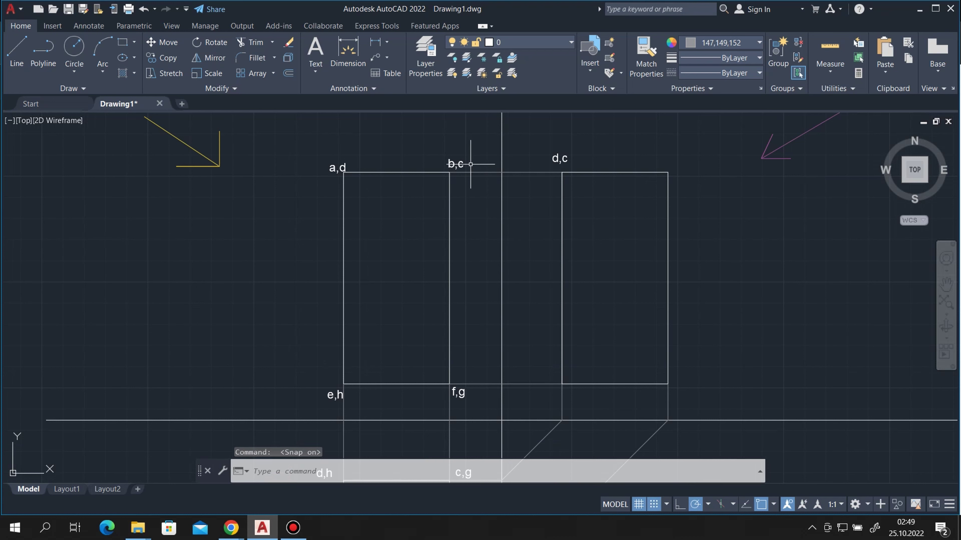
{"action": "left_click", "coordinate": [556, 151]}
{"action": "key", "text": "ctrl+c"}
{"action": "key", "text": "ctrl+v"}
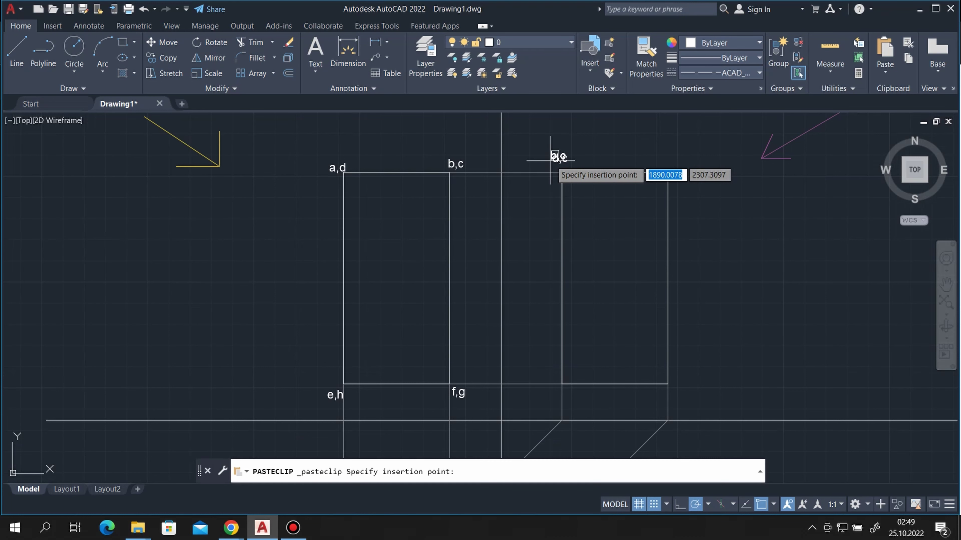
{"action": "key", "text": "Escape"}
{"action": "left_click", "coordinate": [566, 152]}
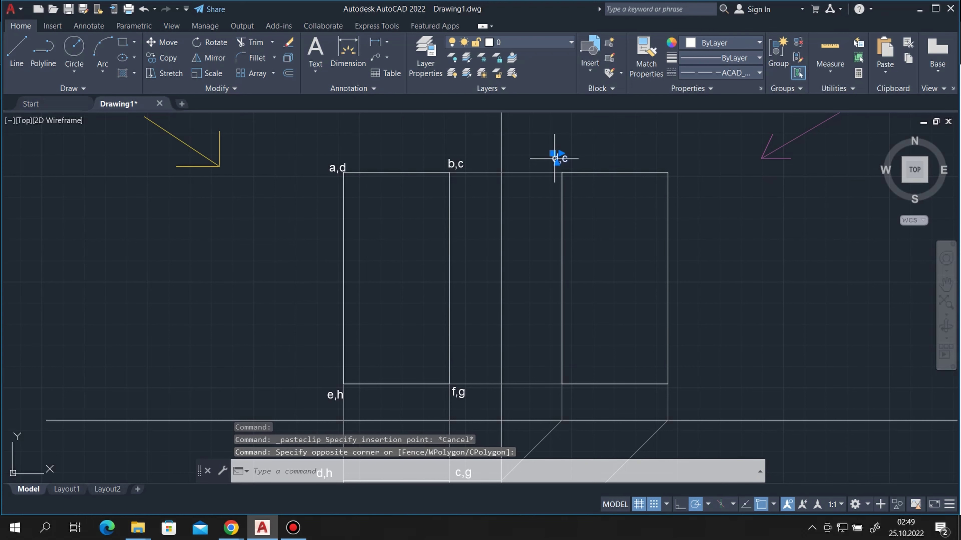
{"action": "key", "text": "ctrl+v"}
{"action": "scroll", "coordinate": [658, 166], "scroll_direction": "up", "scroll_amount": 2}
{"action": "left_click", "coordinate": [676, 167]}
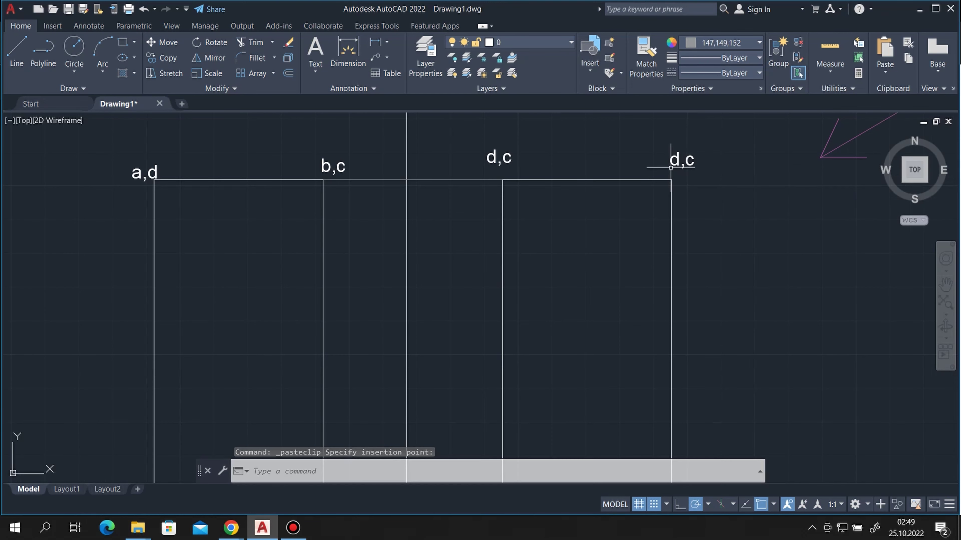
Step: Edit the pasted top-right label's text to read a,b
{"action": "scroll", "coordinate": [677, 167], "scroll_direction": "down", "scroll_amount": 2}
{"action": "scroll", "coordinate": [770, 175], "scroll_direction": "down", "scroll_amount": 4}
{"action": "scroll", "coordinate": [481, 200], "scroll_direction": "up", "scroll_amount": 2}
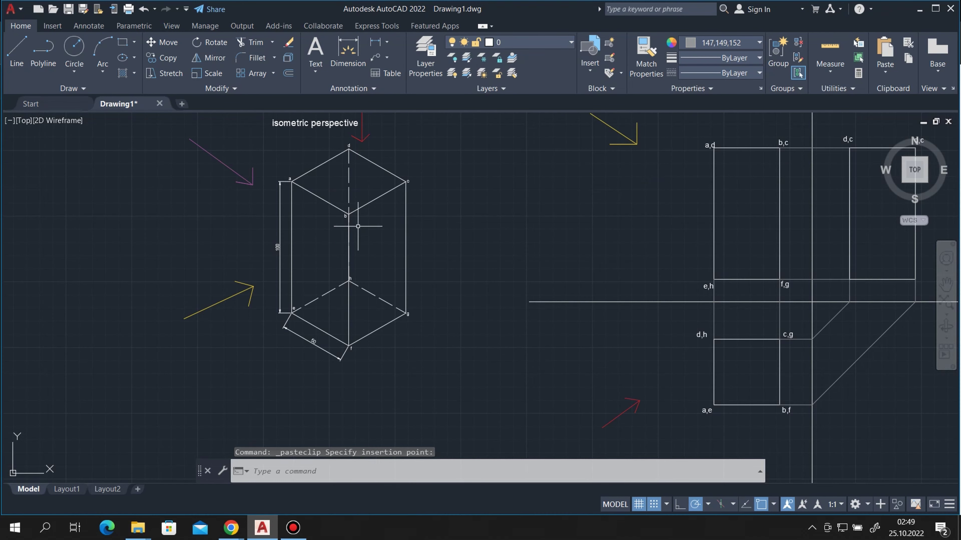
{"action": "scroll", "coordinate": [358, 226], "scroll_direction": "down", "scroll_amount": 3}
{"action": "scroll", "coordinate": [568, 204], "scroll_direction": "up", "scroll_amount": 3}
{"action": "left_click", "coordinate": [686, 156]}
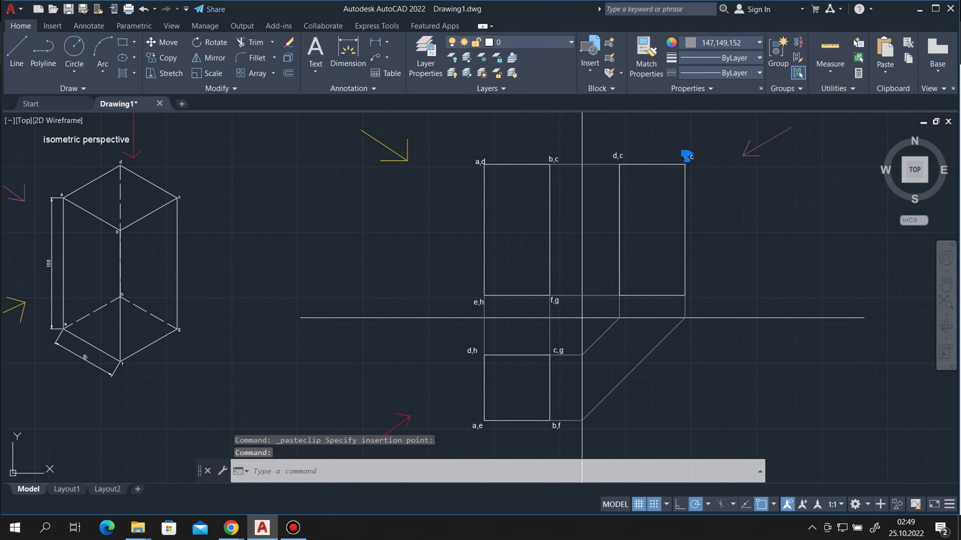
{"action": "double_click", "coordinate": [687, 157]}
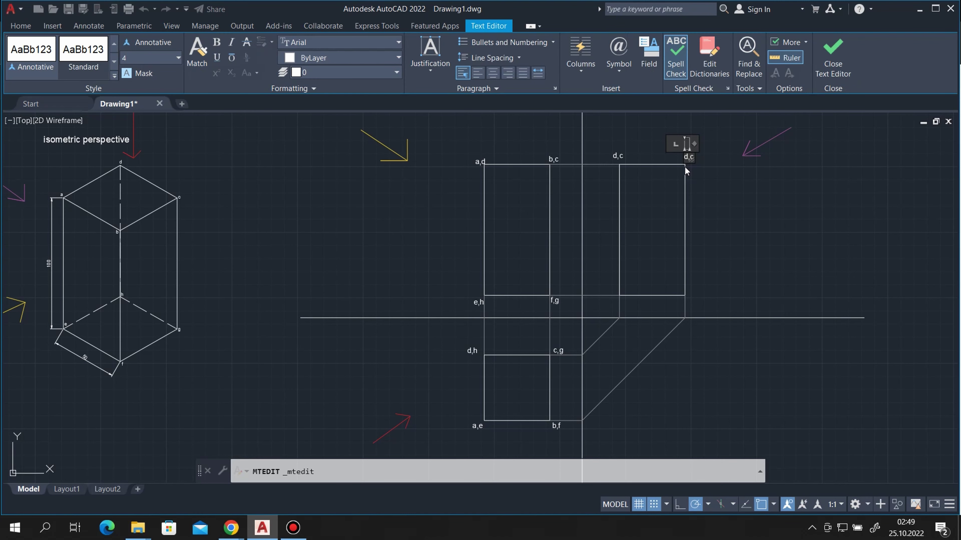
{"action": "key", "text": "BackSpace"}
{"action": "key", "text": "BackSpace"}
{"action": "type", "text": "a,b"}
Step: Copy the f,g label and paste a copy at the side view's bottom-left corner
{"action": "left_click", "coordinate": [830, 65]}
{"action": "scroll", "coordinate": [549, 178], "scroll_direction": "down", "scroll_amount": 2}
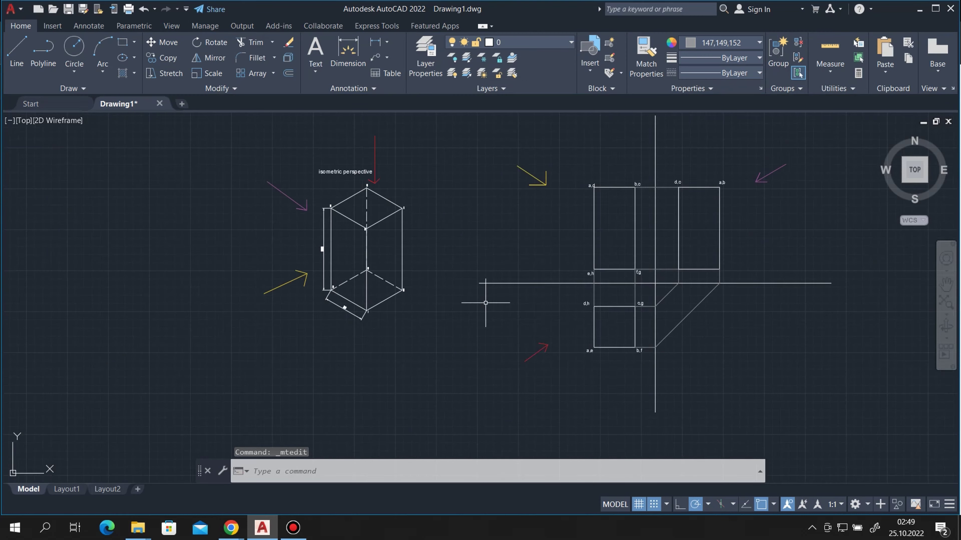
{"action": "scroll", "coordinate": [489, 253], "scroll_direction": "up", "scroll_amount": 3}
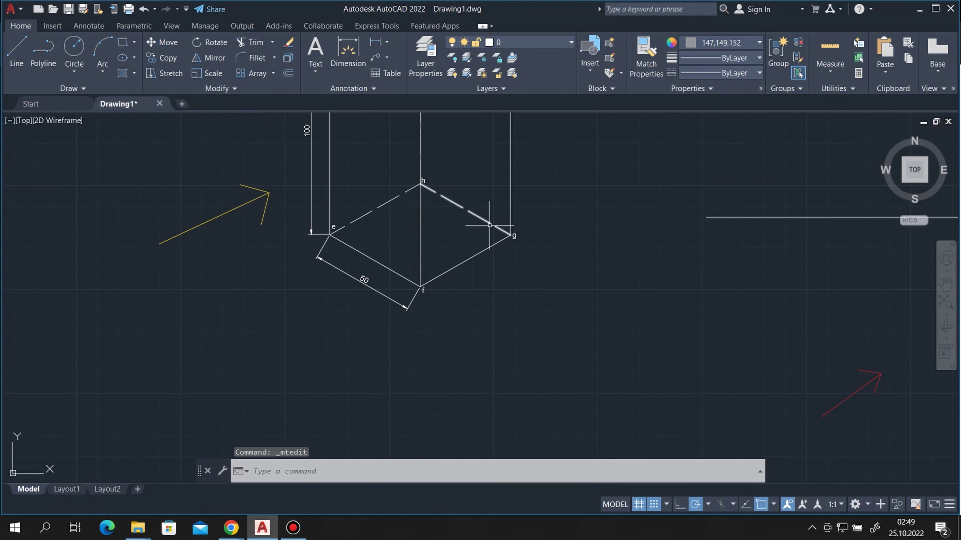
{"action": "scroll", "coordinate": [446, 214], "scroll_direction": "down", "scroll_amount": 3}
{"action": "scroll", "coordinate": [797, 199], "scroll_direction": "up", "scroll_amount": 2}
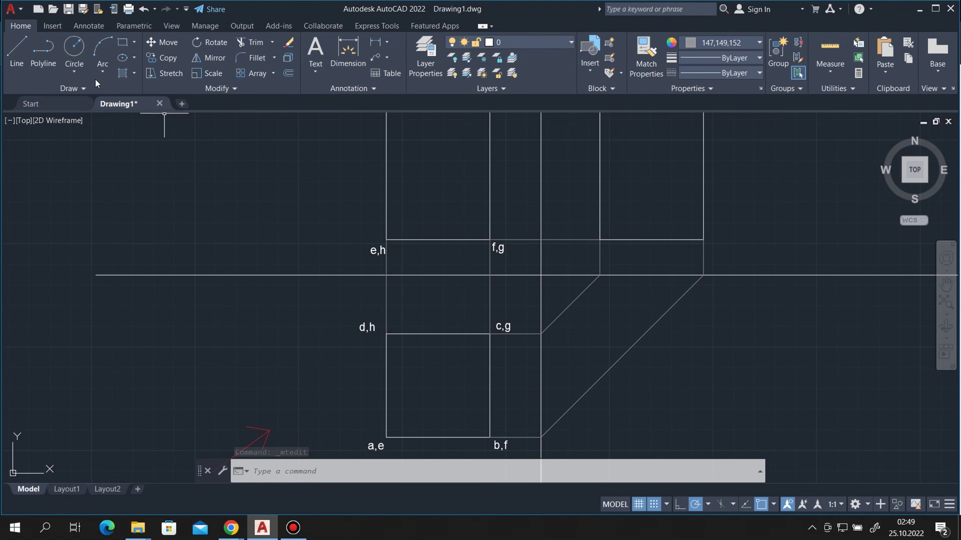
{"action": "left_click", "coordinate": [499, 247]}
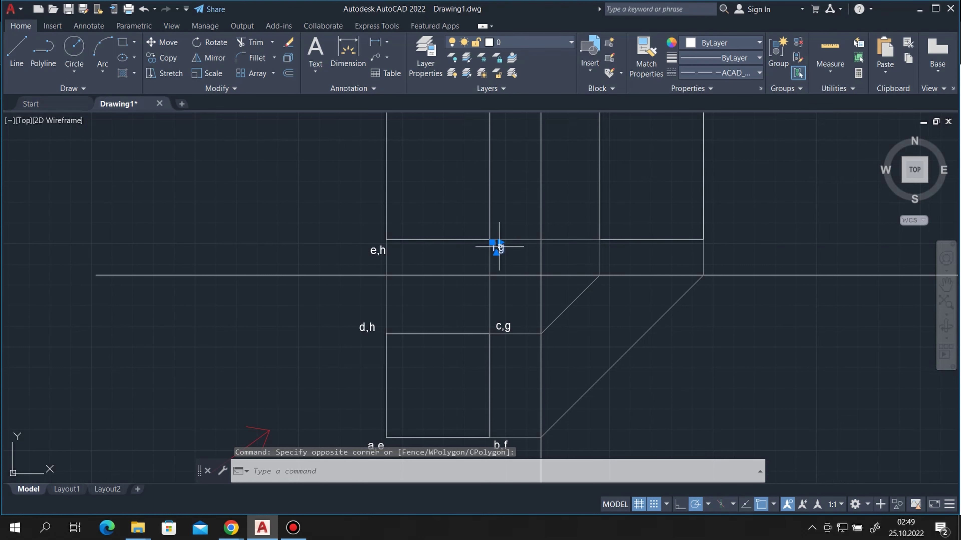
{"action": "key", "text": "ctrl+c"}
{"action": "key", "text": "ctrl+v"}
{"action": "scroll", "coordinate": [610, 239], "scroll_direction": "up", "scroll_amount": 2}
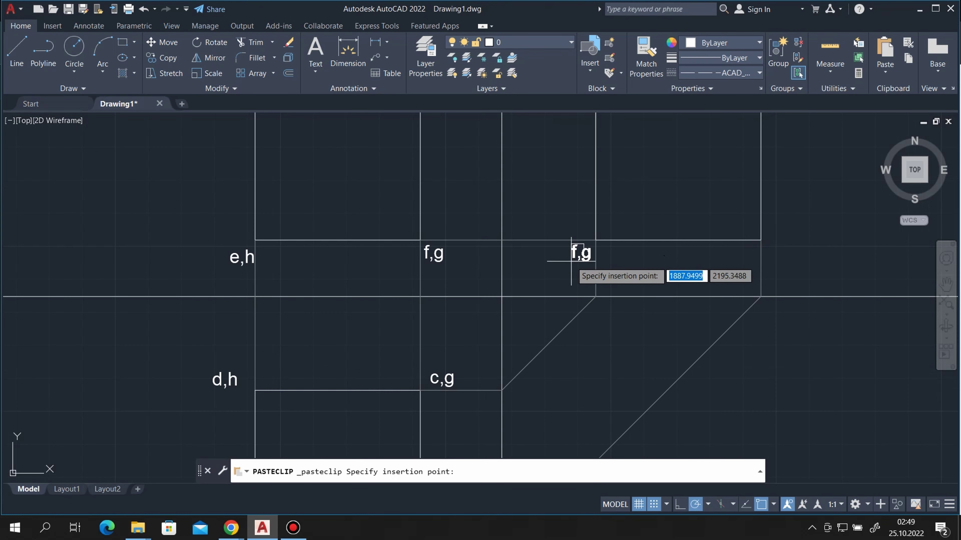
{"action": "left_click", "coordinate": [571, 261]}
Step: Edit the bottom-left copy so it reads h,g
{"action": "scroll", "coordinate": [648, 265], "scroll_direction": "down", "scroll_amount": 4}
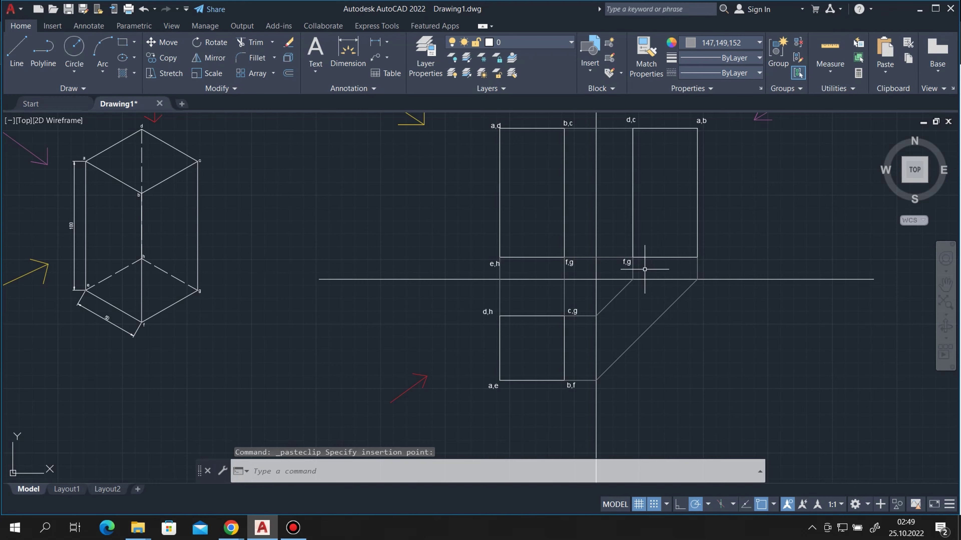
{"action": "scroll", "coordinate": [645, 269], "scroll_direction": "up", "scroll_amount": 2}
{"action": "scroll", "coordinate": [645, 269], "scroll_direction": "up", "scroll_amount": 2}
{"action": "left_click", "coordinate": [602, 252]}
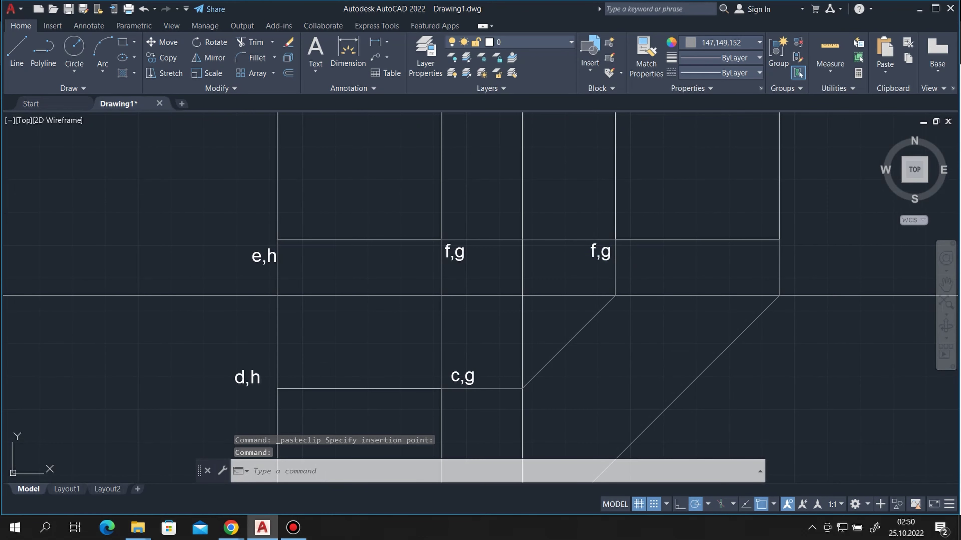
{"action": "double_click", "coordinate": [595, 256]}
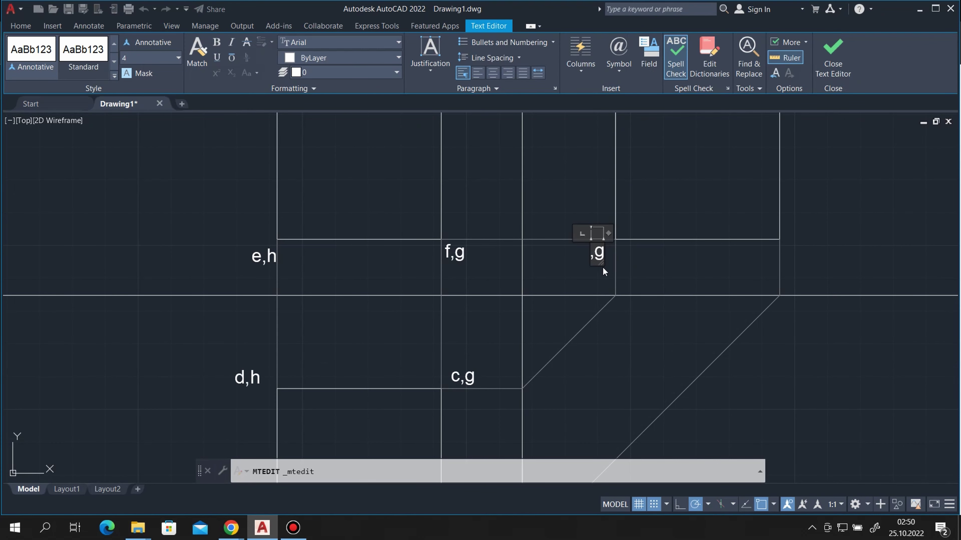
{"action": "type", "text": "h"}
{"action": "left_click", "coordinate": [833, 57]}
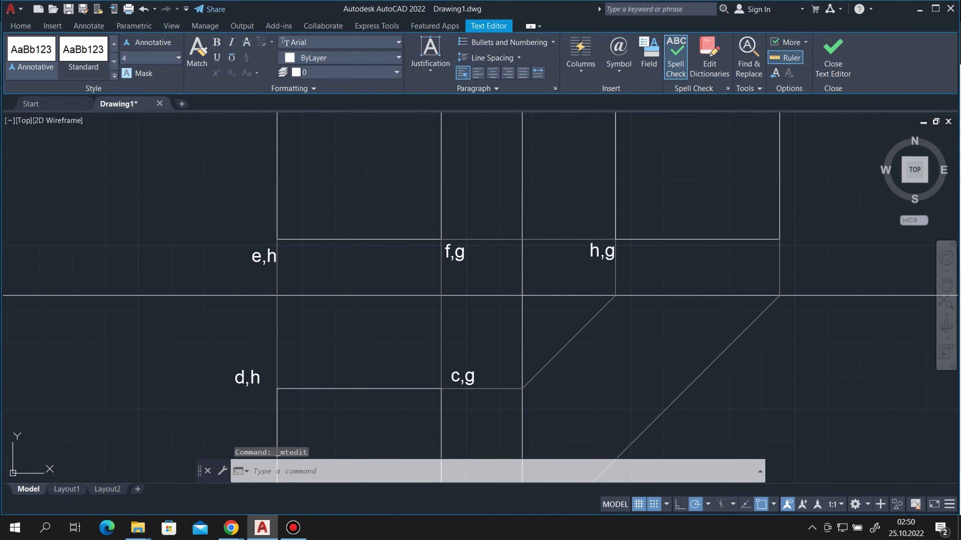
{"action": "scroll", "coordinate": [676, 271], "scroll_direction": "down", "scroll_amount": 4}
{"action": "scroll", "coordinate": [87, 270], "scroll_direction": "up", "scroll_amount": 2}
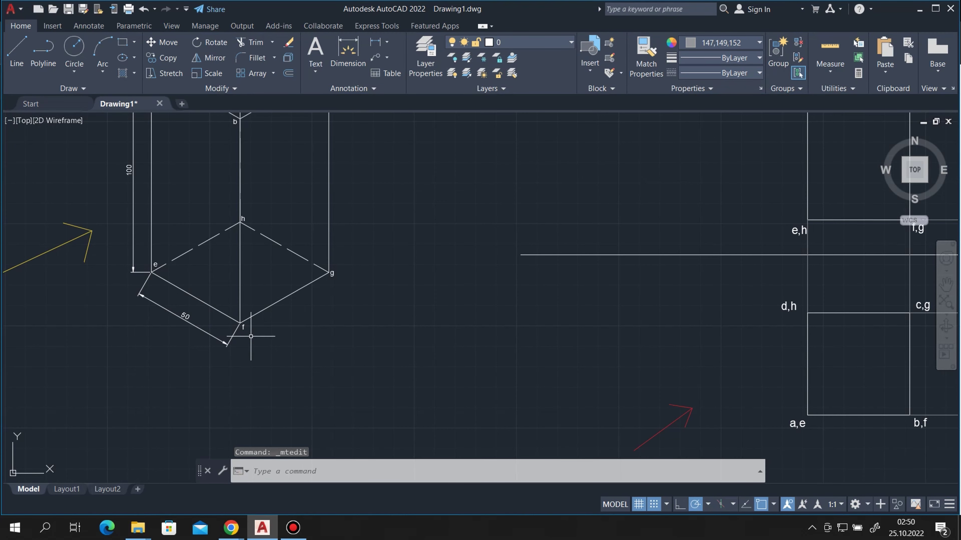
{"action": "scroll", "coordinate": [239, 310], "scroll_direction": "down", "scroll_amount": 2}
{"action": "scroll", "coordinate": [607, 257], "scroll_direction": "up", "scroll_amount": 2}
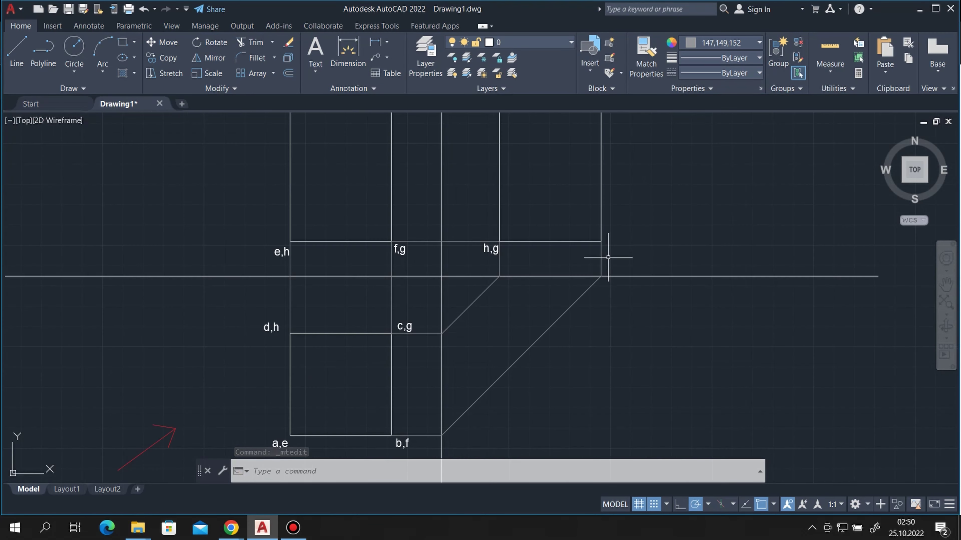
Step: Paste a second f,g label copy at the side view's bottom-right corner
{"action": "key", "text": "ctrl+v"}
{"action": "left_click", "coordinate": [611, 252]}
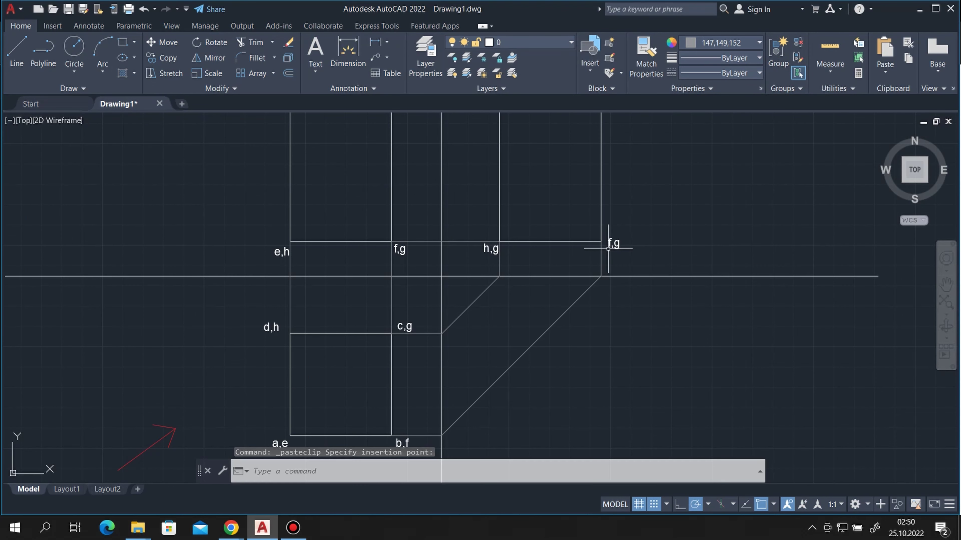
{"action": "scroll", "coordinate": [611, 250], "scroll_direction": "up", "scroll_amount": 3}
{"action": "left_click", "coordinate": [597, 251]}
{"action": "left_click", "coordinate": [586, 225]}
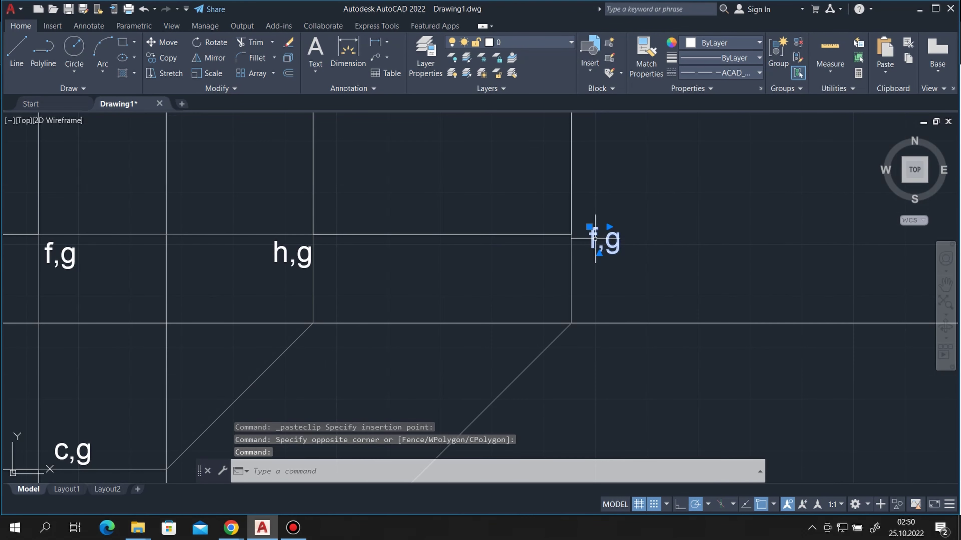
Step: Edit the bottom-right copy so it reads e,f
{"action": "double_click", "coordinate": [612, 246]}
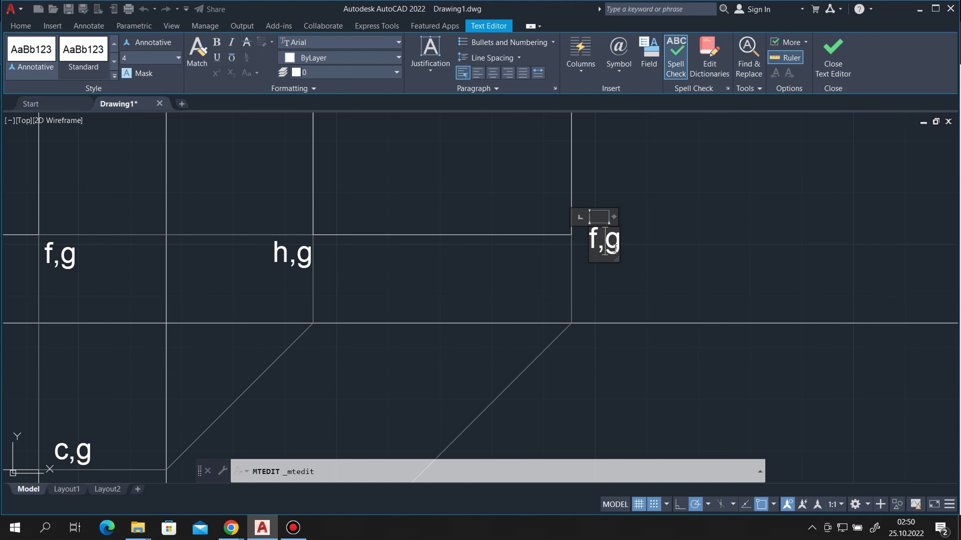
{"action": "key", "text": "BackSpace"}
{"action": "key", "text": "BackSpace"}
{"action": "type", "text": "e,f"}
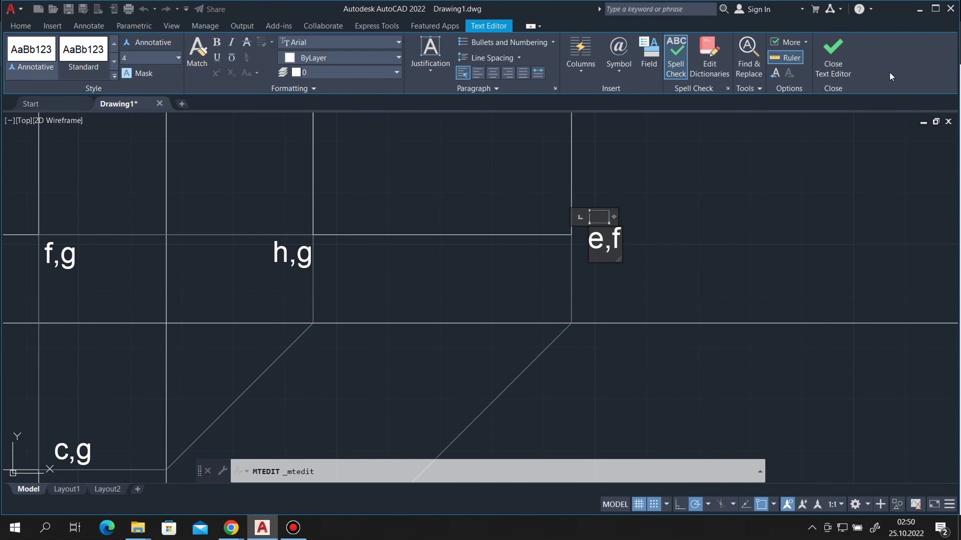
{"action": "left_click", "coordinate": [833, 57]}
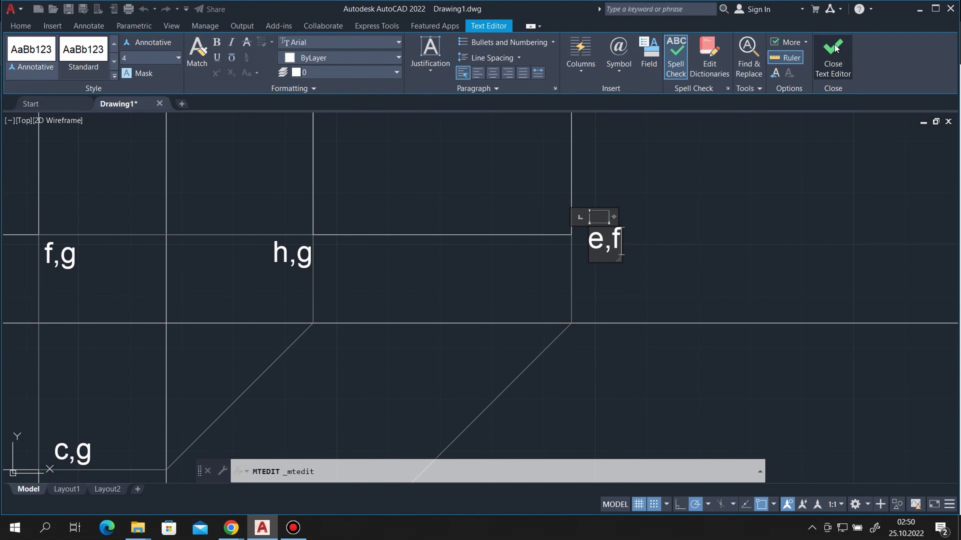
{"action": "scroll", "coordinate": [820, 227], "scroll_direction": "down", "scroll_amount": 4}
{"action": "scroll", "coordinate": [795, 234], "scroll_direction": "down", "scroll_amount": 3}
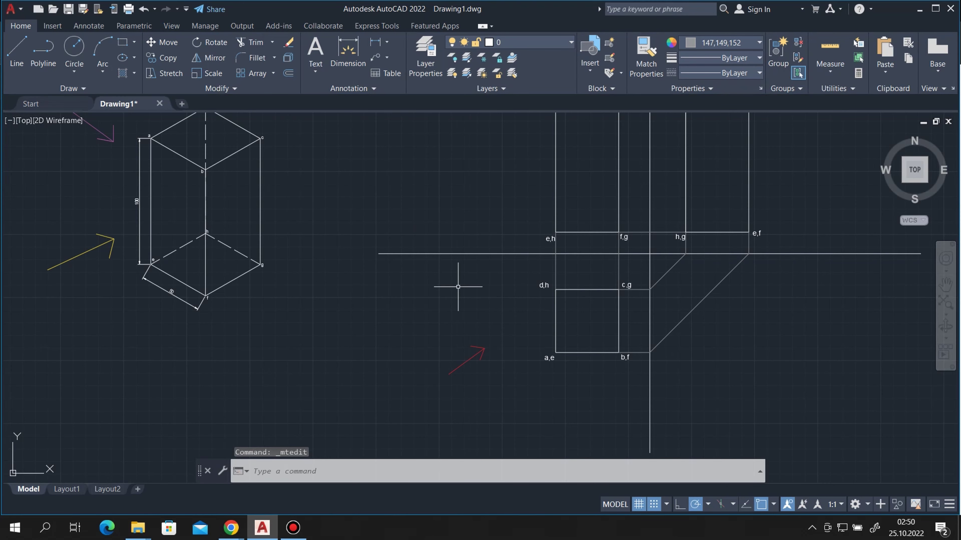
{"action": "scroll", "coordinate": [325, 261], "scroll_direction": "up", "scroll_amount": 3}
{"action": "scroll", "coordinate": [264, 265], "scroll_direction": "down", "scroll_amount": 3}
{"action": "scroll", "coordinate": [228, 304], "scroll_direction": "down", "scroll_amount": 1}
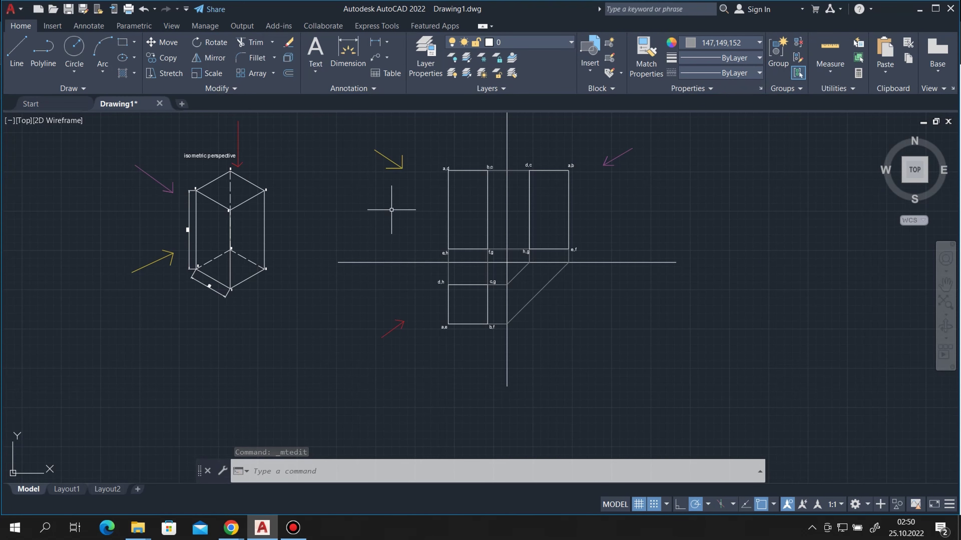
{"action": "middle_click_drag", "start_coordinate": [229, 189], "coordinate": [306, 228]}
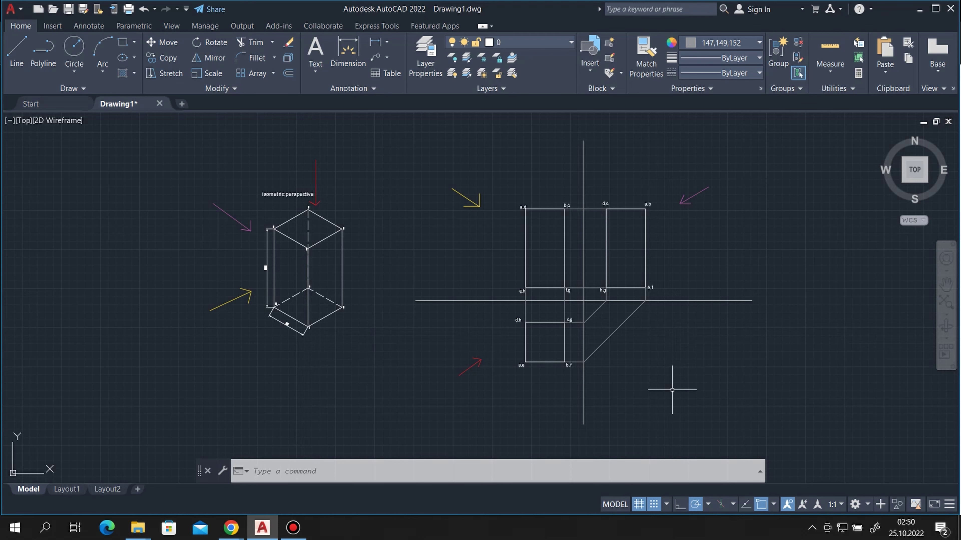
{"action": "scroll", "coordinate": [723, 268], "scroll_direction": "up", "scroll_amount": 2}
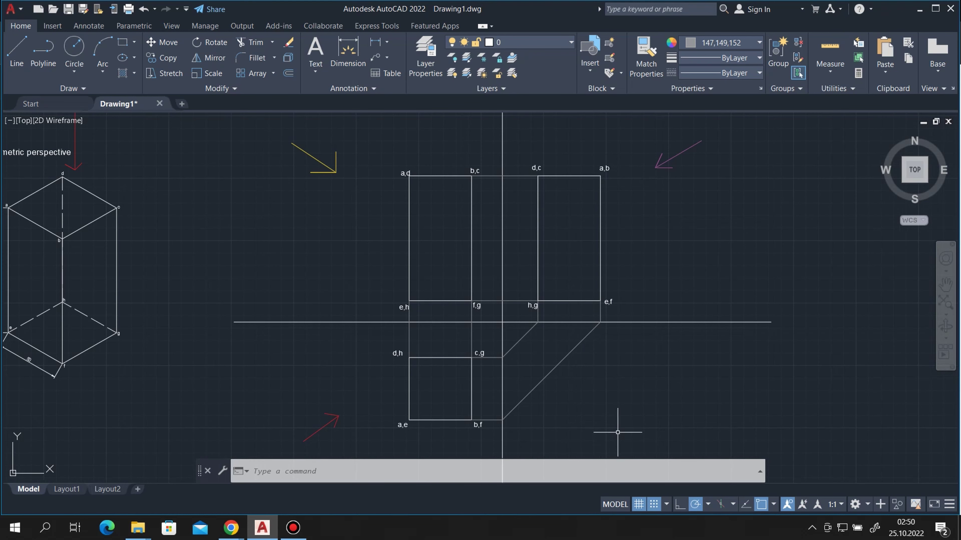
{"action": "scroll", "coordinate": [767, 280], "scroll_direction": "down", "scroll_amount": 2}
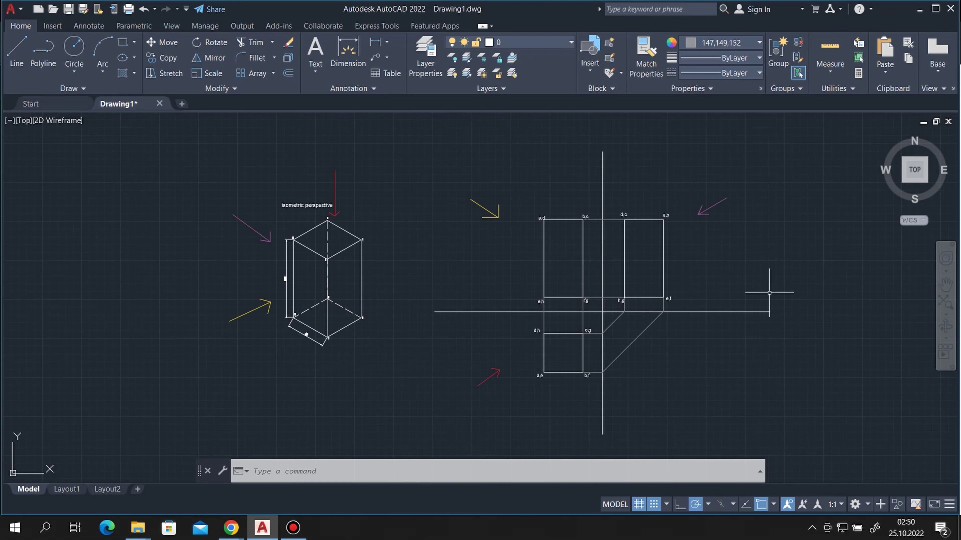
{"action": "scroll", "coordinate": [346, 309], "scroll_direction": "up", "scroll_amount": 2}
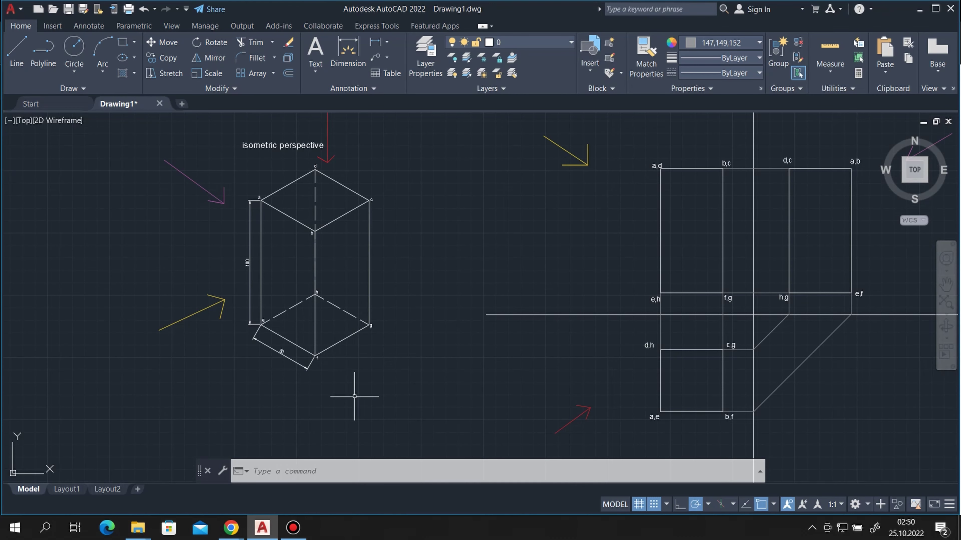
{"action": "scroll", "coordinate": [308, 215], "scroll_direction": "down", "scroll_amount": 2}
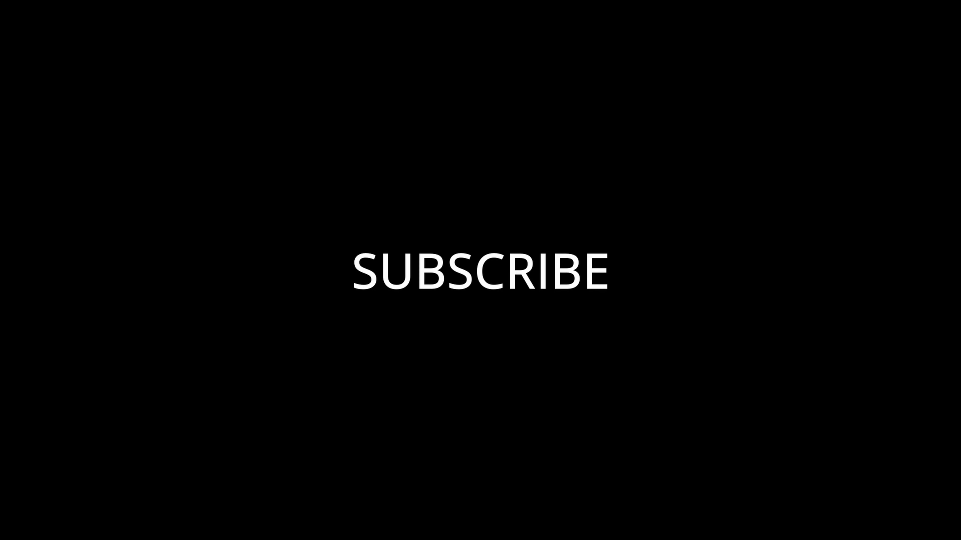